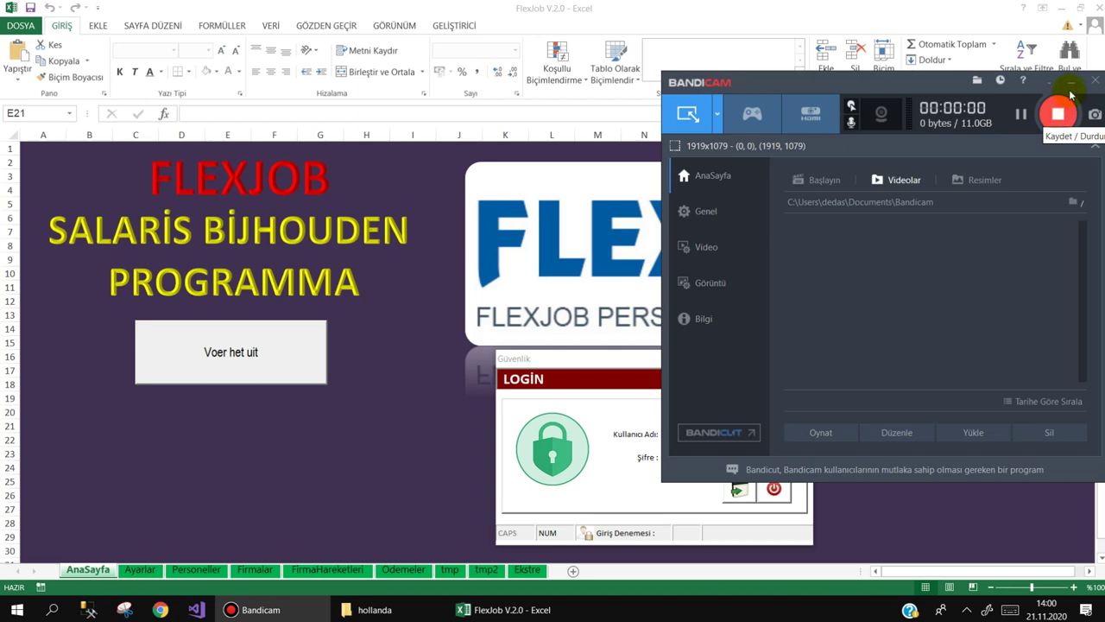
- Start the screen recording and log in to FlexJob with the user name and password
click(1071, 82)
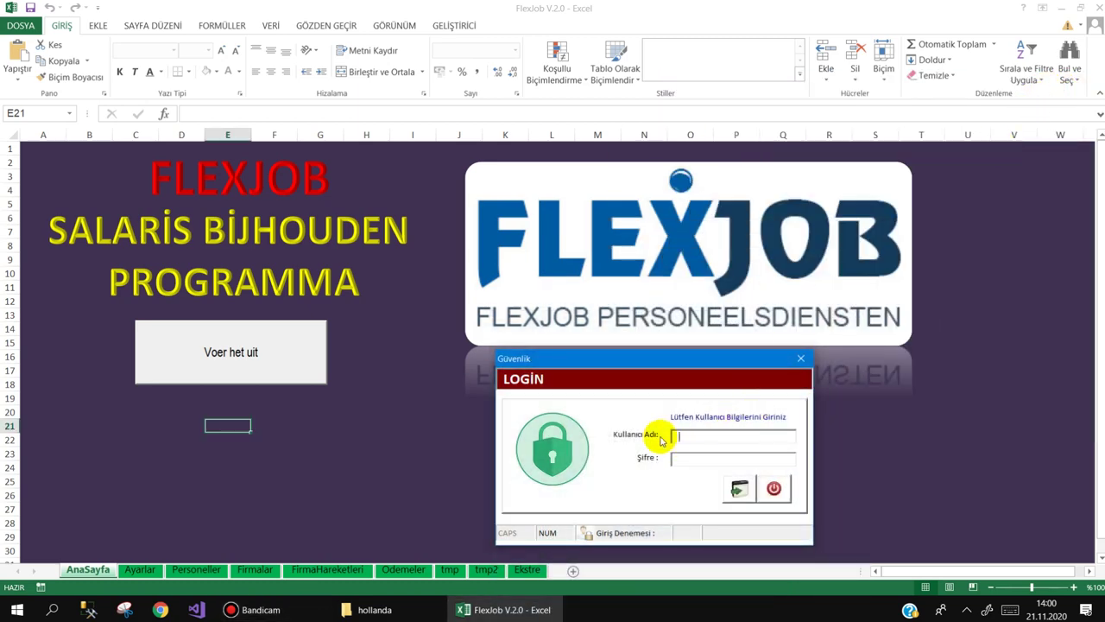
drag(639, 361, 679, 360)
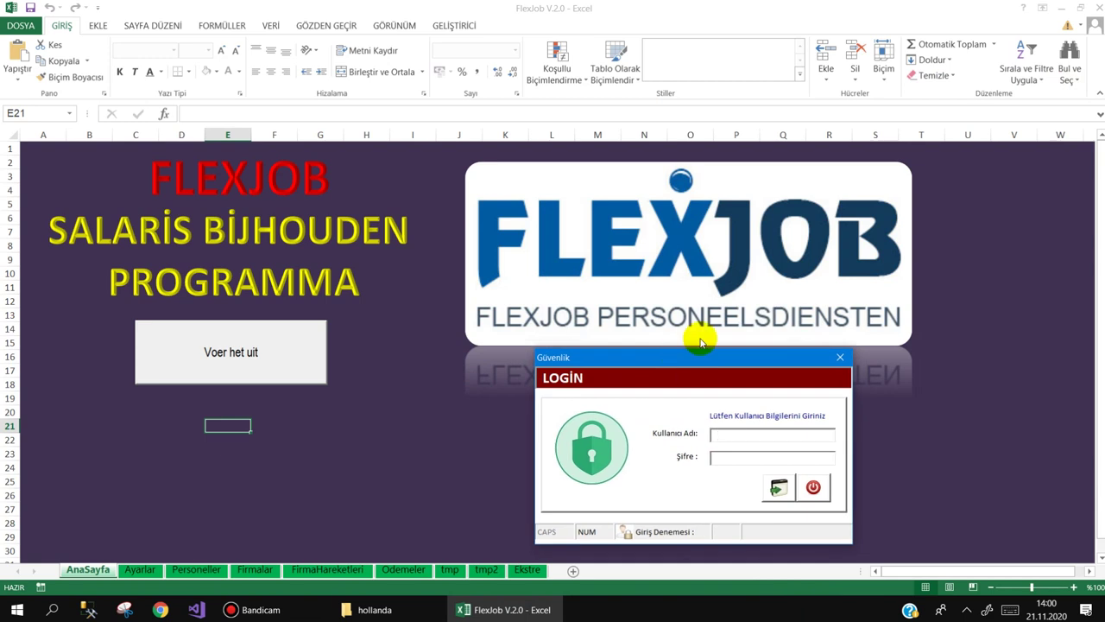
text(Recep)
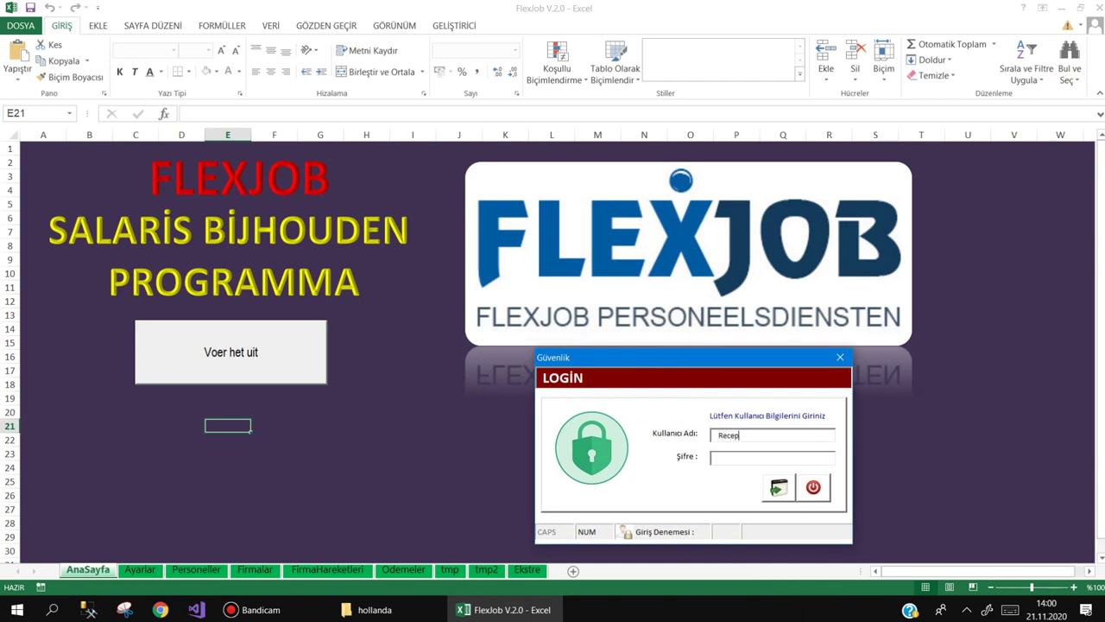
text(****)
key(Return)
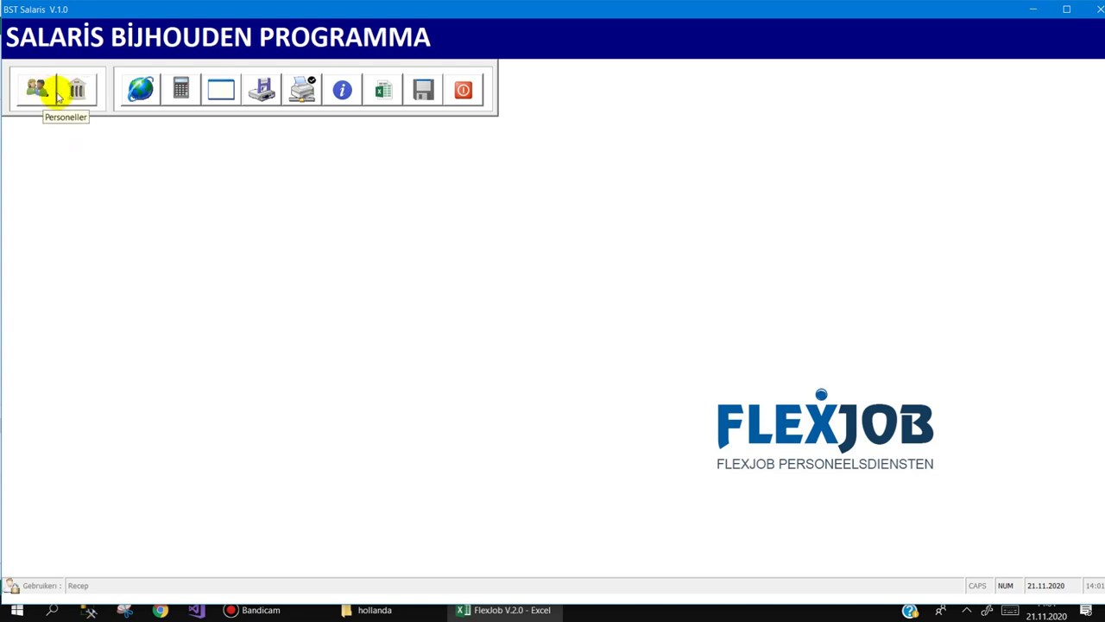
- Start a new company, YILDIZ İNŞAAT, and enter its contact person, mobile and telephone numbers
click(75, 95)
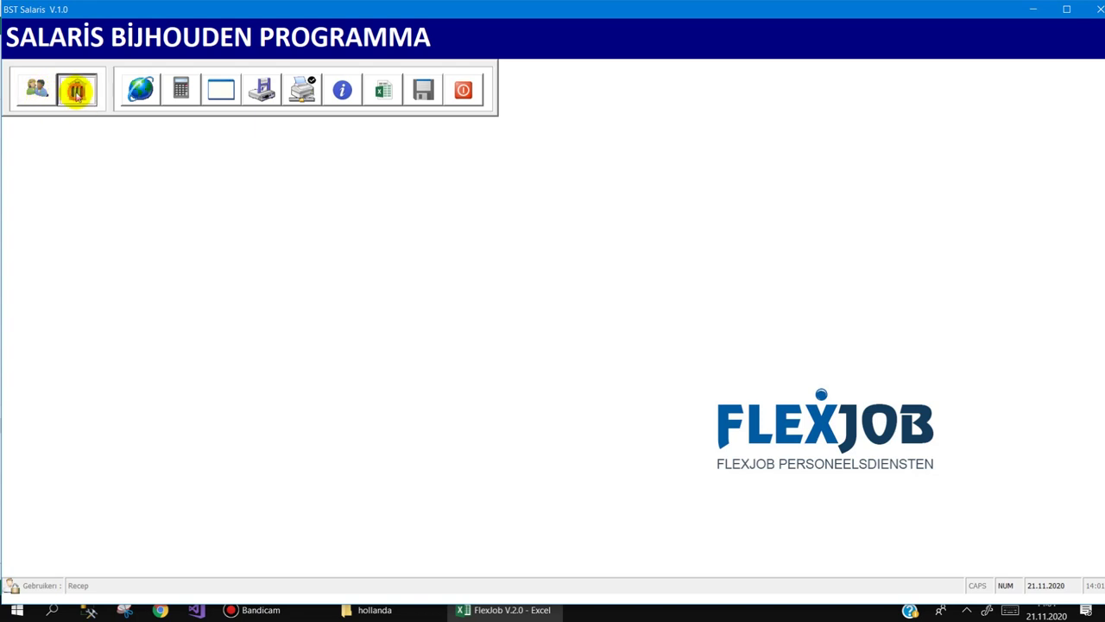
click(849, 569)
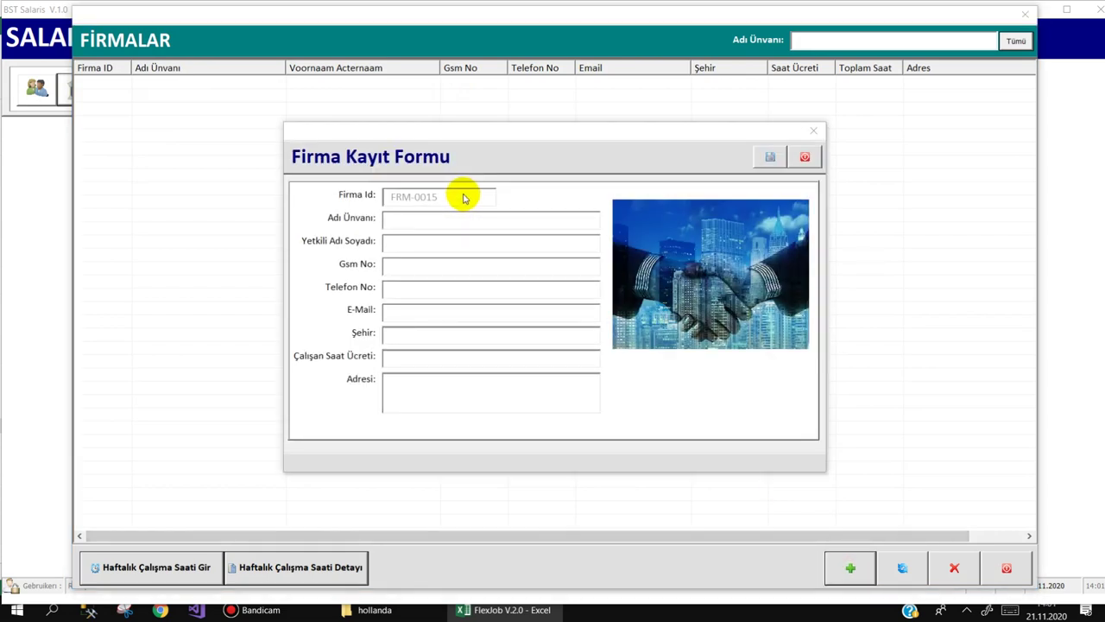
text(YlLDIZ)
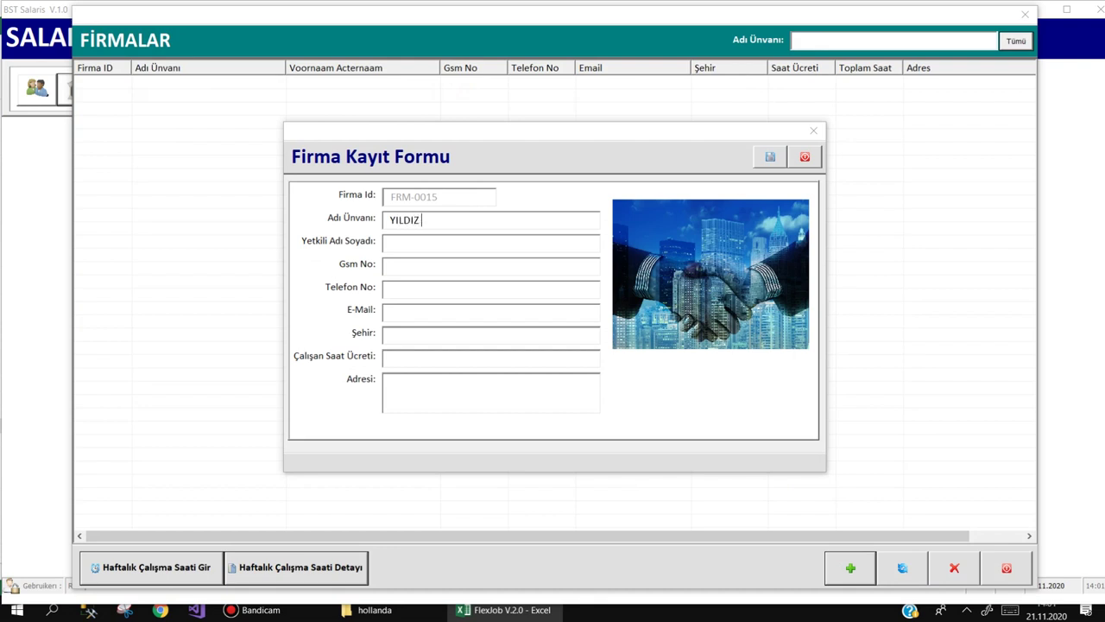
text( İNŞAAT)
key(Tab)
text(ALI)
text( BEY)
key(Tab)
text(345234)
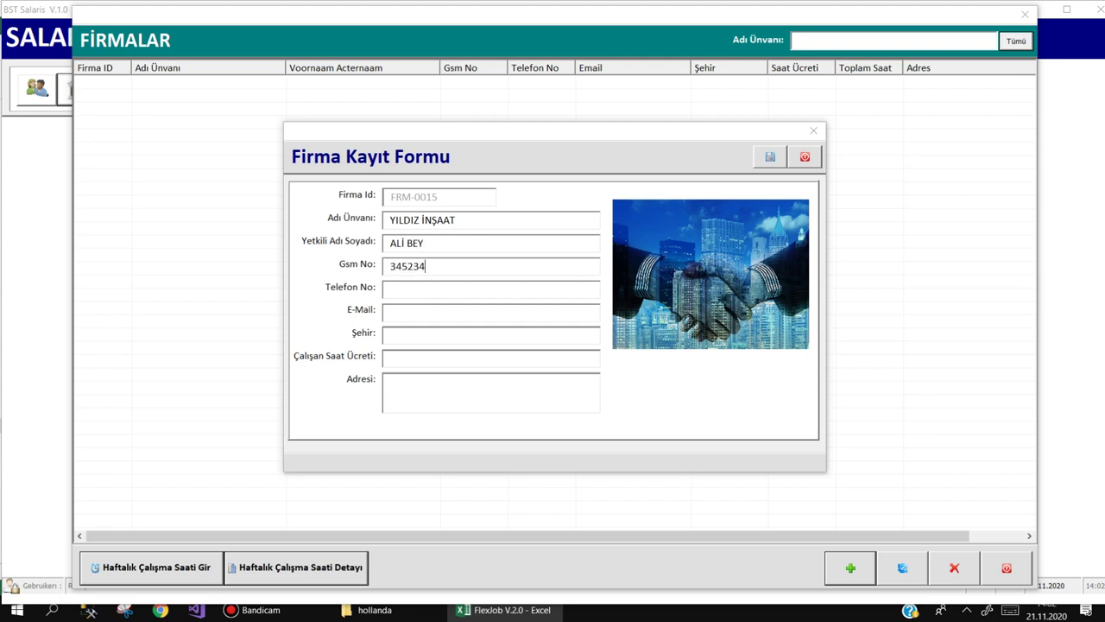
key(Tab)
text(23453)
- Enter the e-mail, city AMSTERDAM and hourly rate 16,50, then save the company
key(Tab)
text(FGSDF)
key(Tab)
text(AMS)
text(TERDAM)
key(Tab)
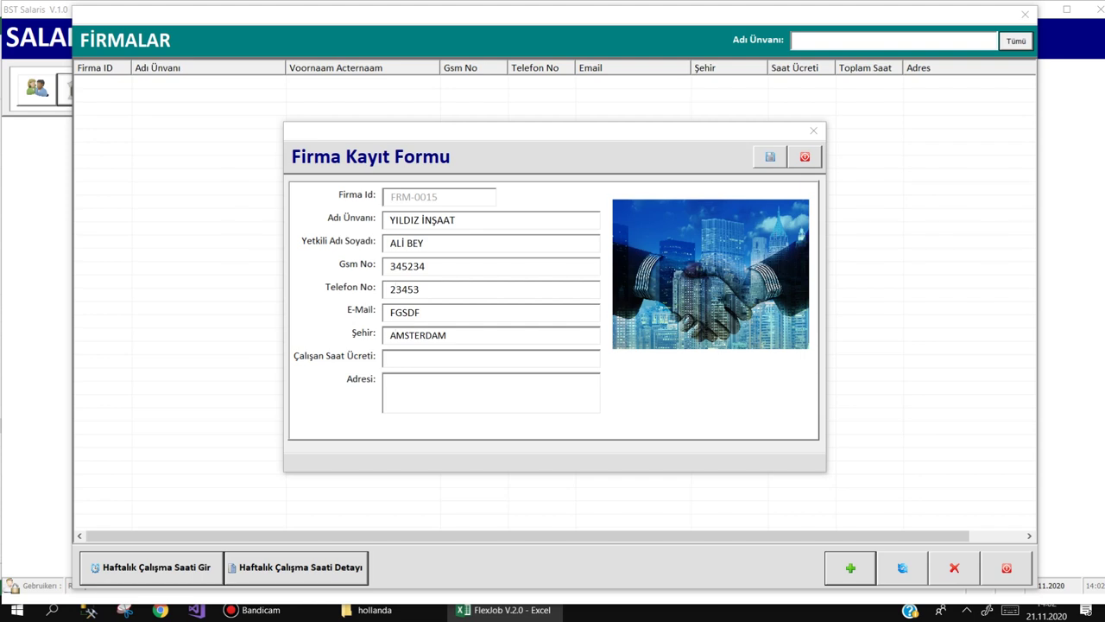
text(16)
text(,50)
text(FGSDF)
click(770, 157)
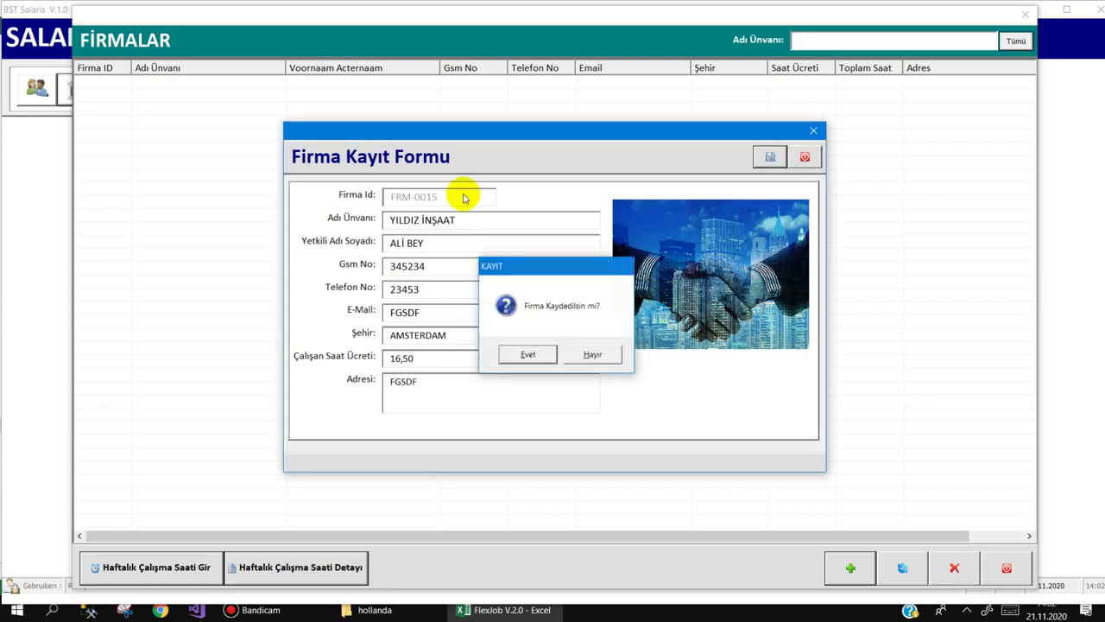
key(Return)
key(Return)
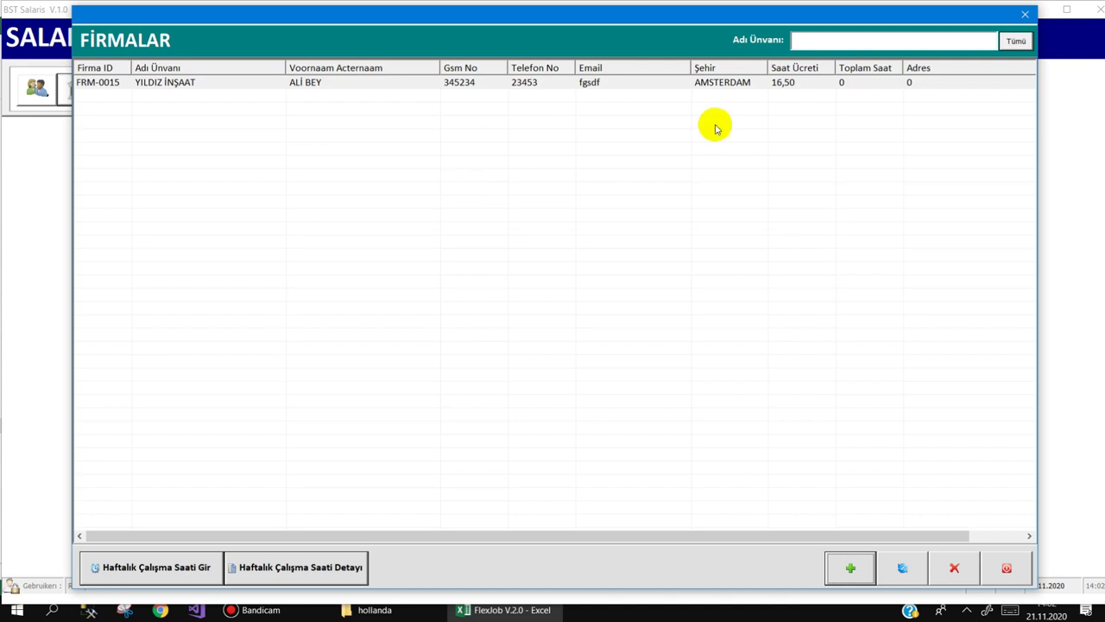
- Start a new company, GÜNEY YAPI, and enter its contact person and telephone
click(850, 567)
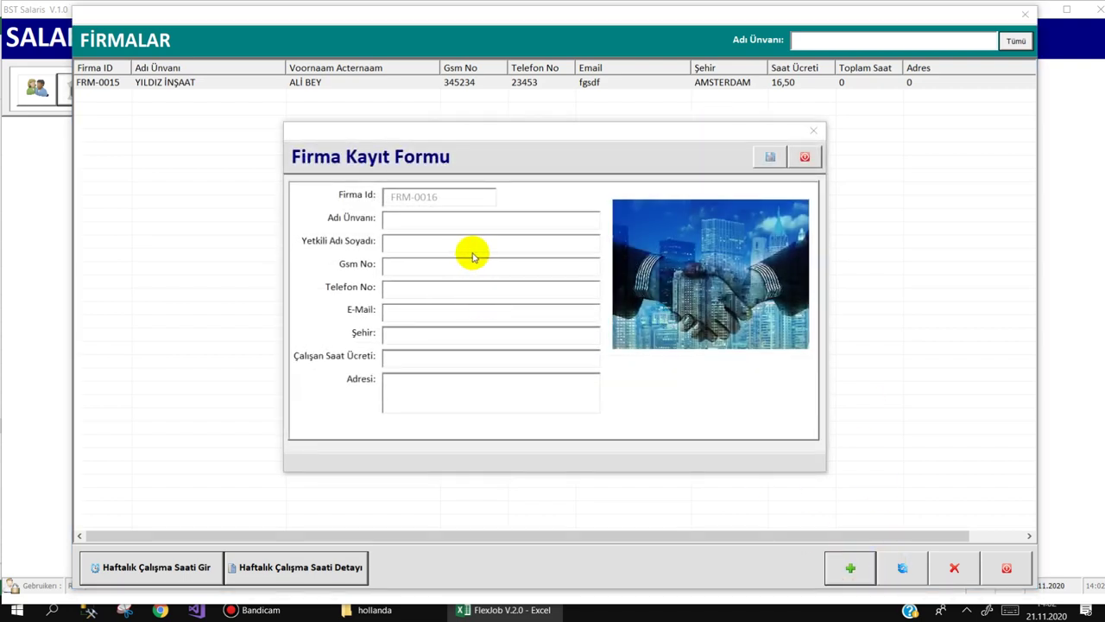
text(GÜN)
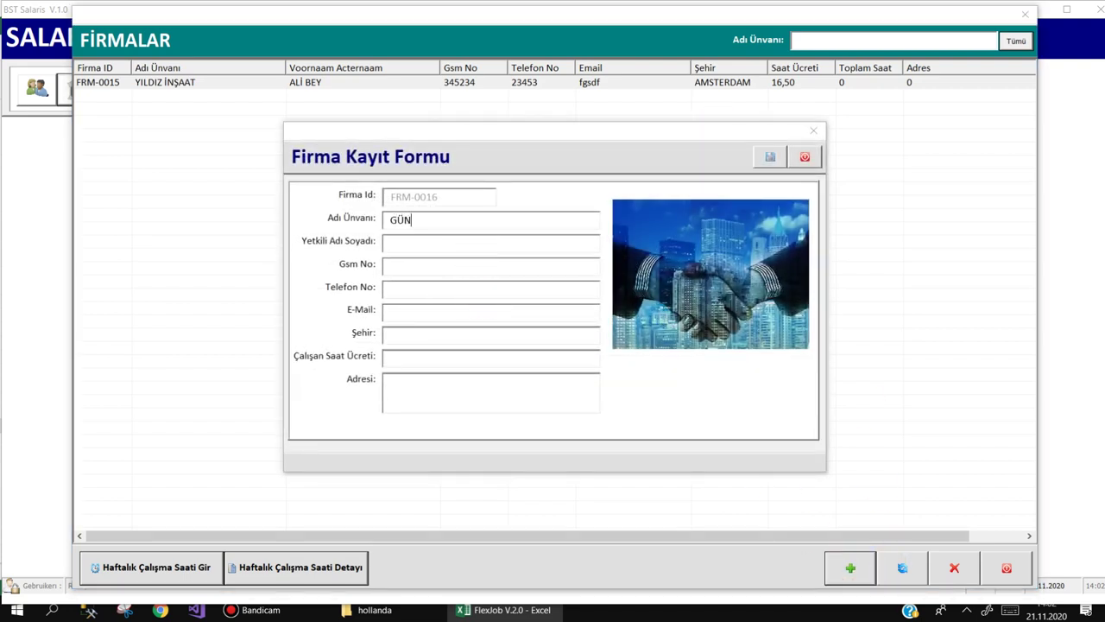
text(EY)
key(BackSpace)
key(BackSpace)
text(YAPI)
key(Tab)
text(MEHMET BEY)
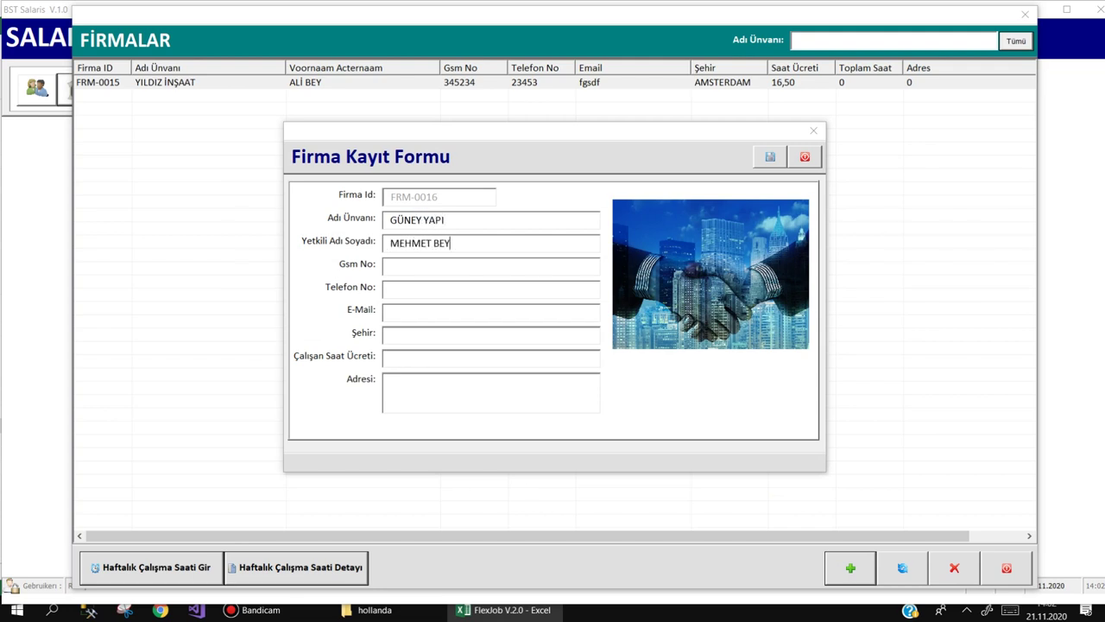
text(34534)
key(Tab)
text(3453)
text(DSFG)
- Enter city AMSTERDAM, hourly rate 17 and an address, save, and close the companies list
key(Tab)
text(AM)
text(STERDAM)
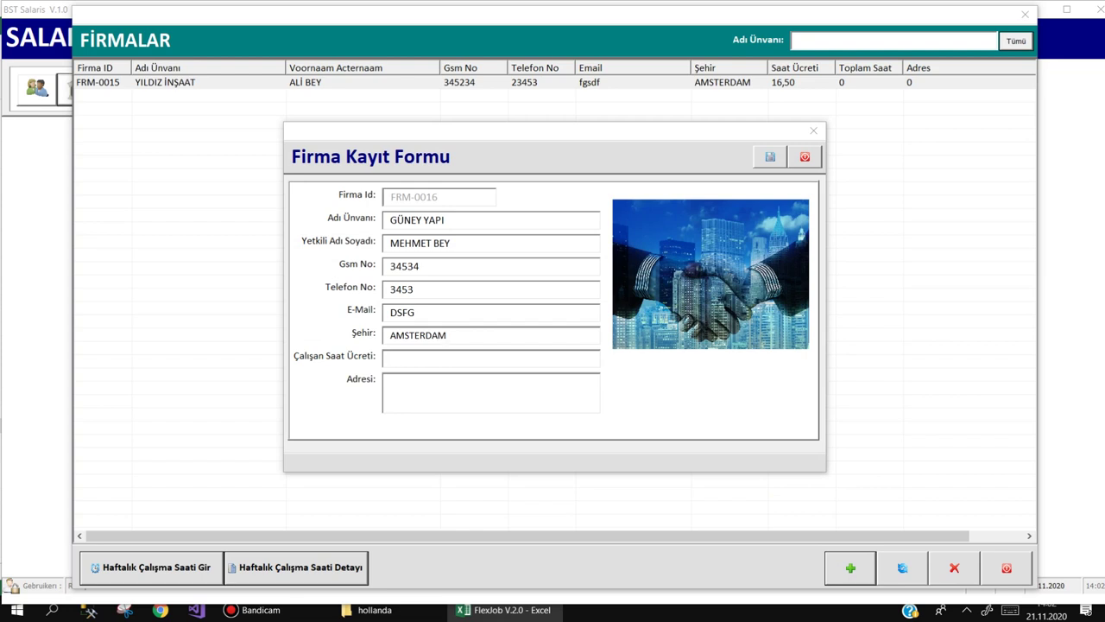
key(Tab)
text(17)
key(Tab)
text(ASDF)
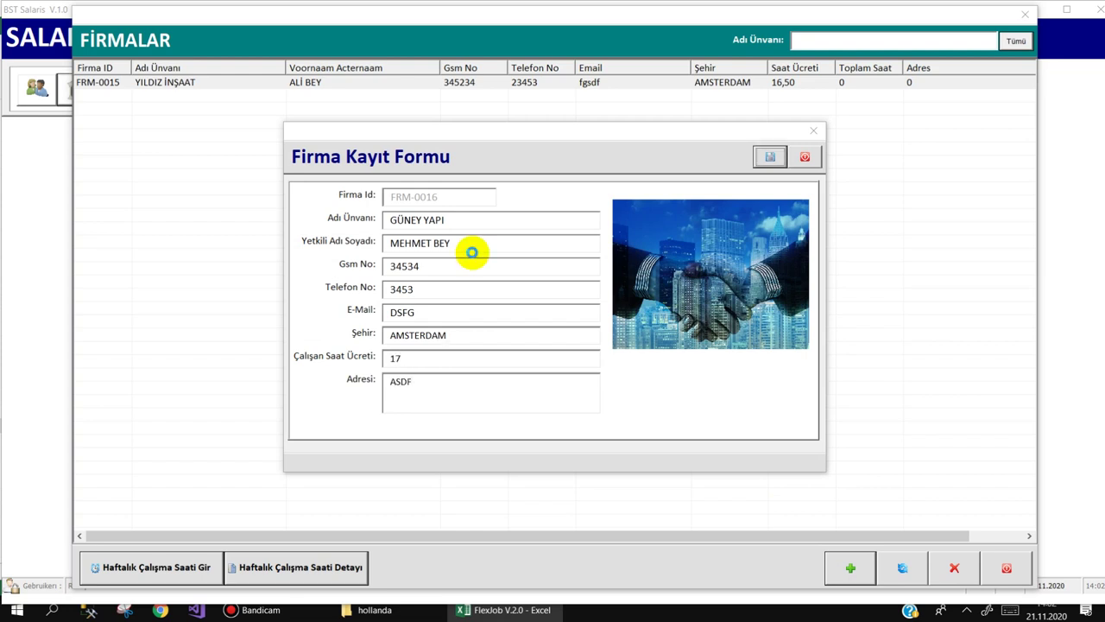
key(Return)
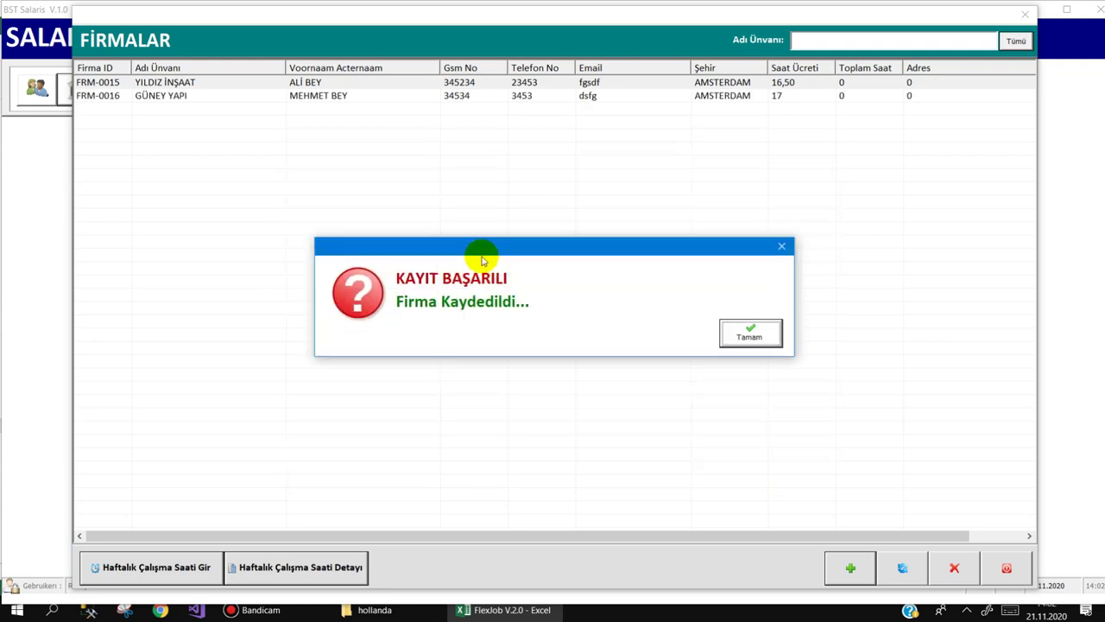
key(Return)
key(Escape)
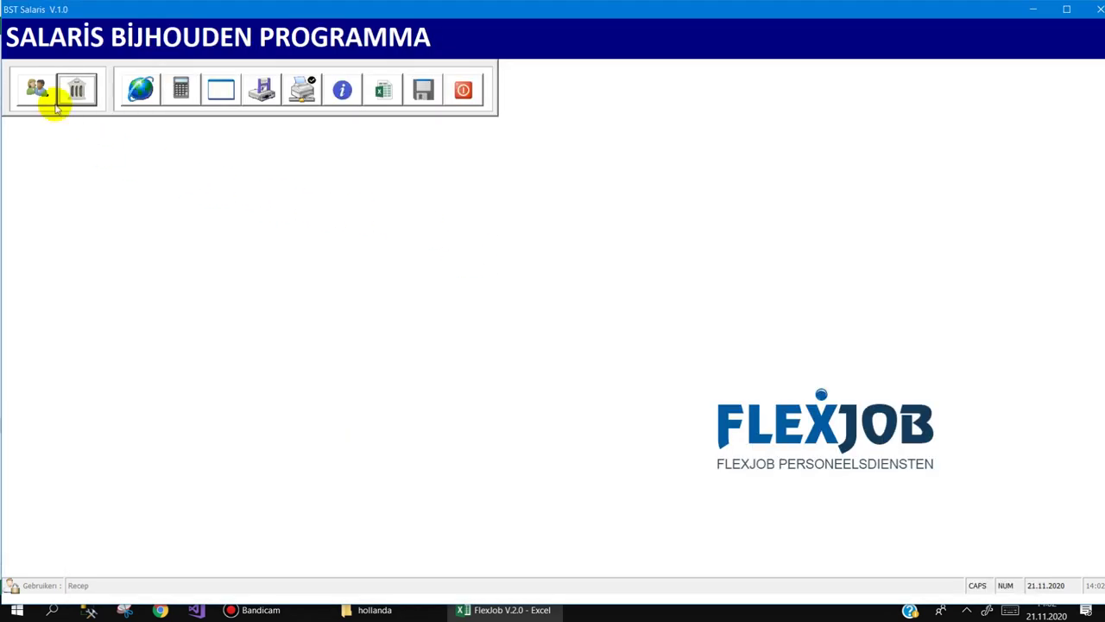
- Start a new employee with name, start date 1.01.2020, job title usta and hourly rate 12
click(36, 89)
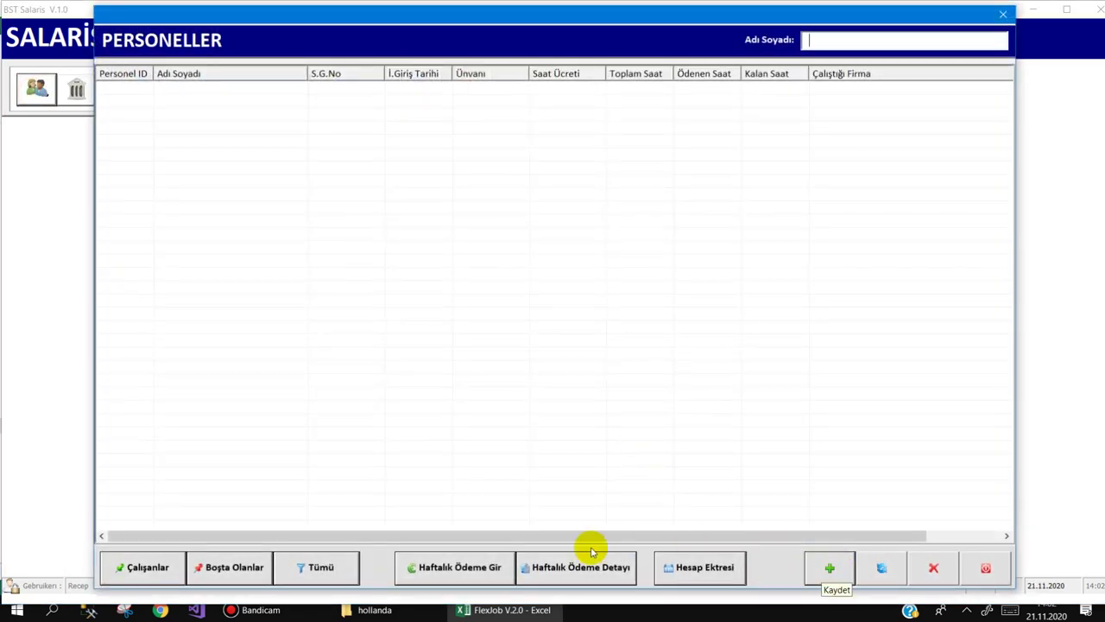
click(828, 569)
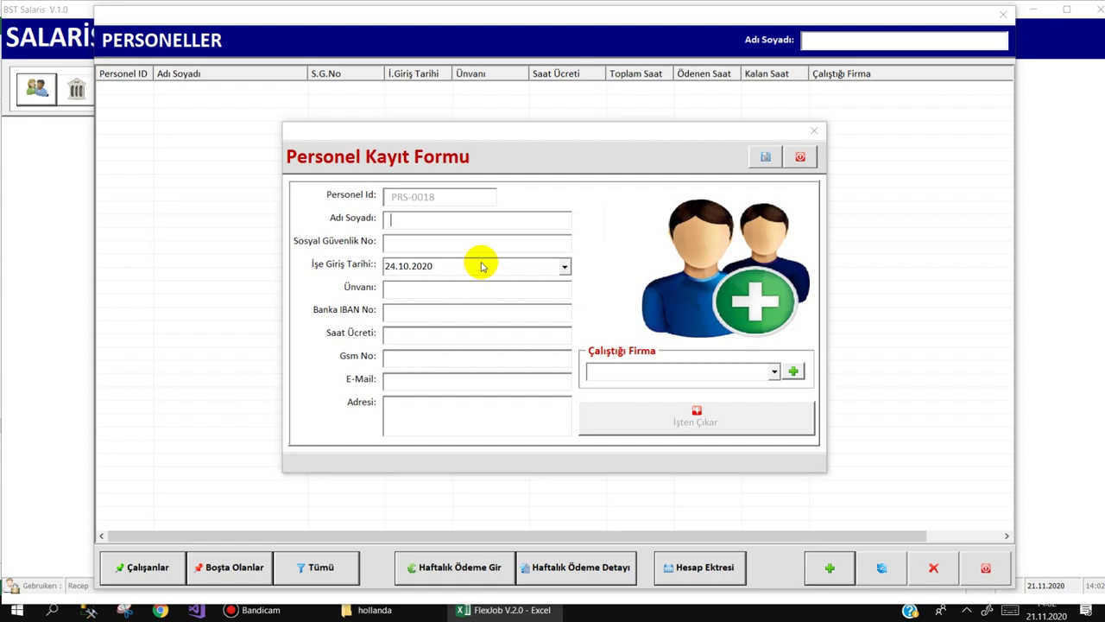
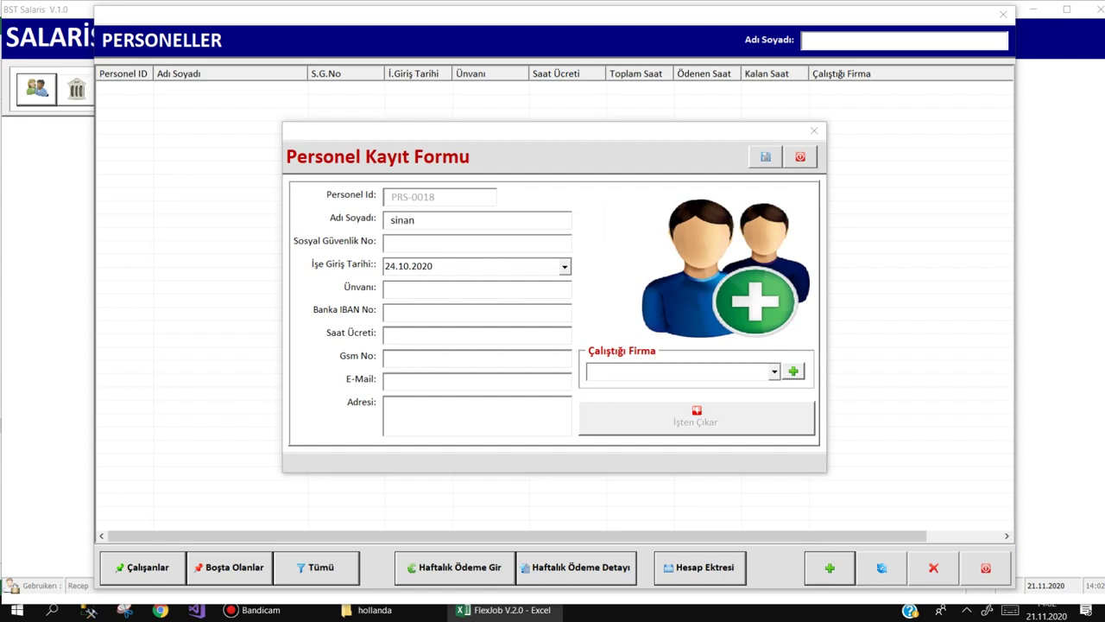
text(452345)
key(Tab)
text(10)
click(391, 289)
text(usta)
text(234523)
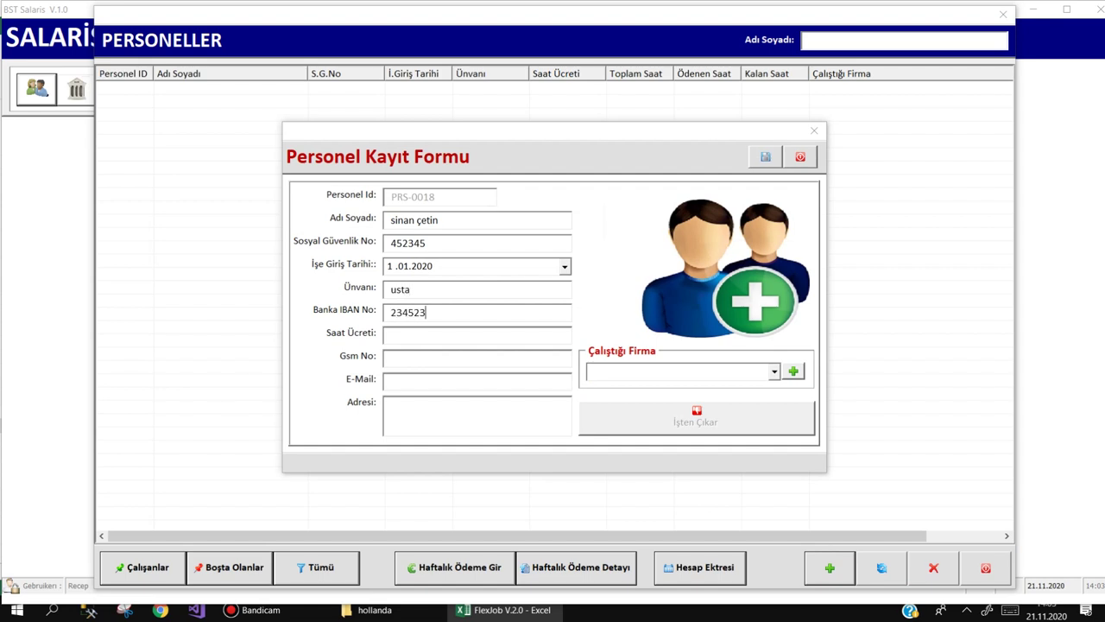
text(45)
key(Tab)
text(1)
text(0)
key(BackSpace)
text(22345)
text(32)
- Fill in the e-mail and address, assign the employee to YILDIZ İNŞAAT, and save as PRS-0018
key(Tab)
text(sdfg)
key(Tab)
text(sdfg)
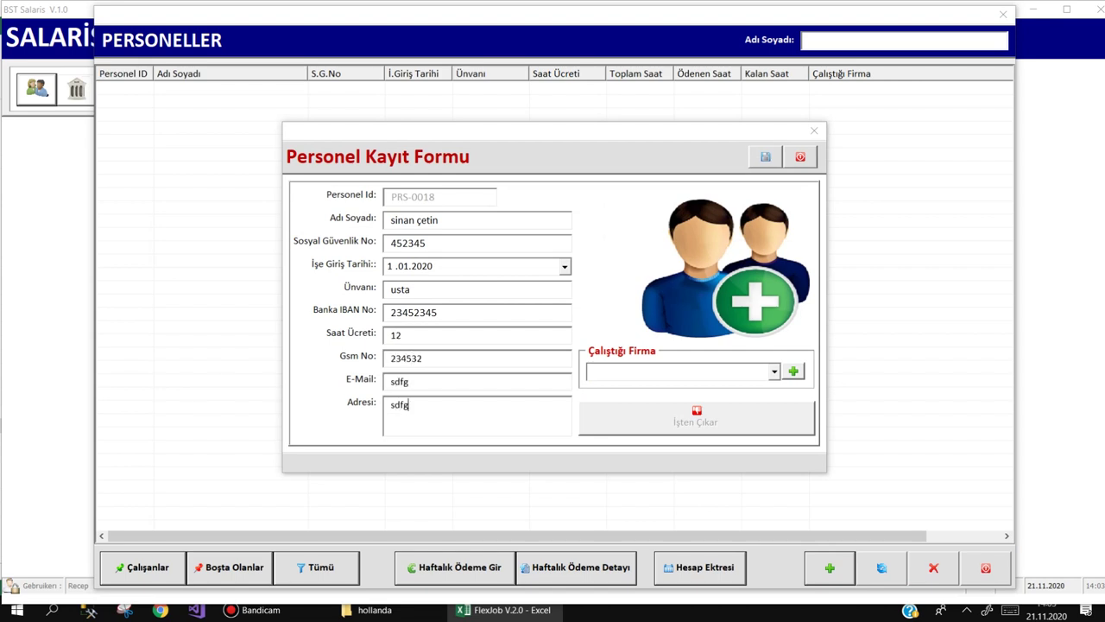
click(773, 372)
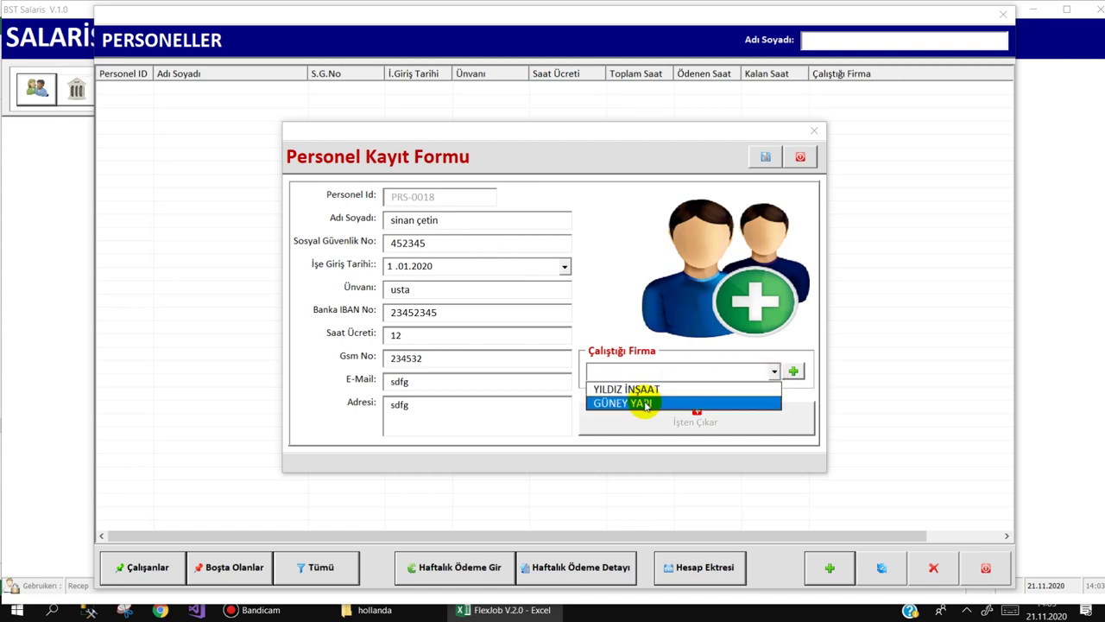
click(642, 390)
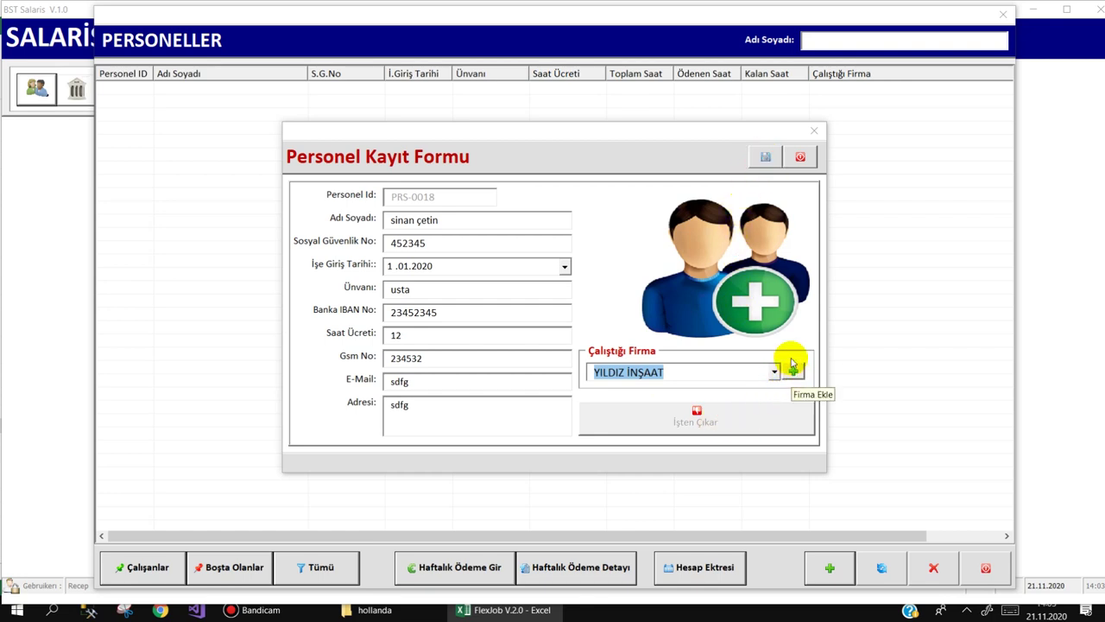
click(747, 373)
click(760, 375)
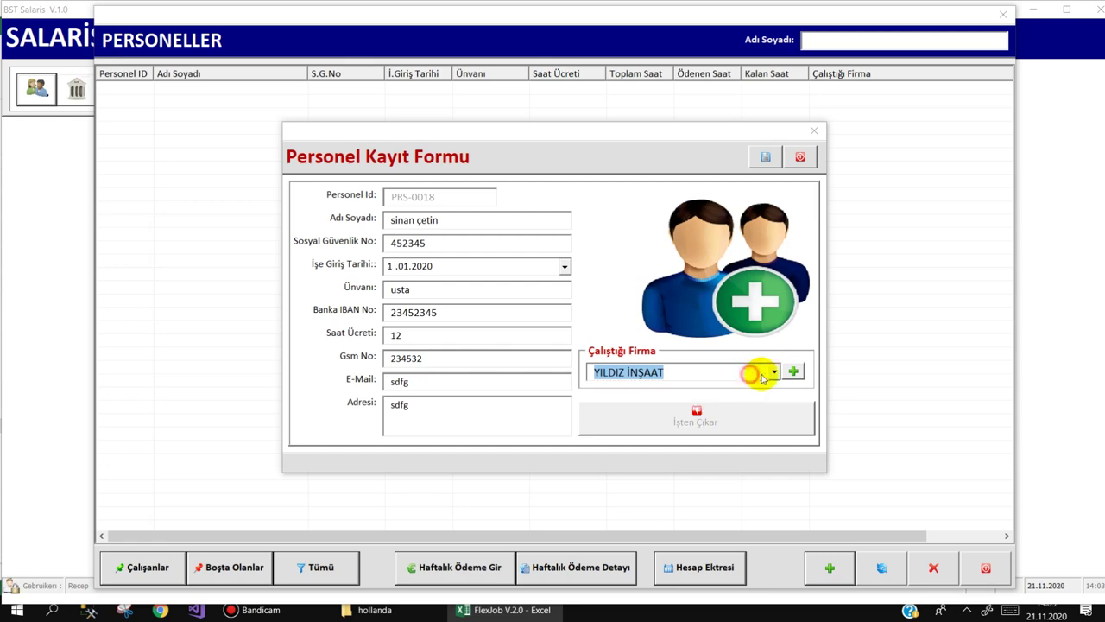
click(793, 371)
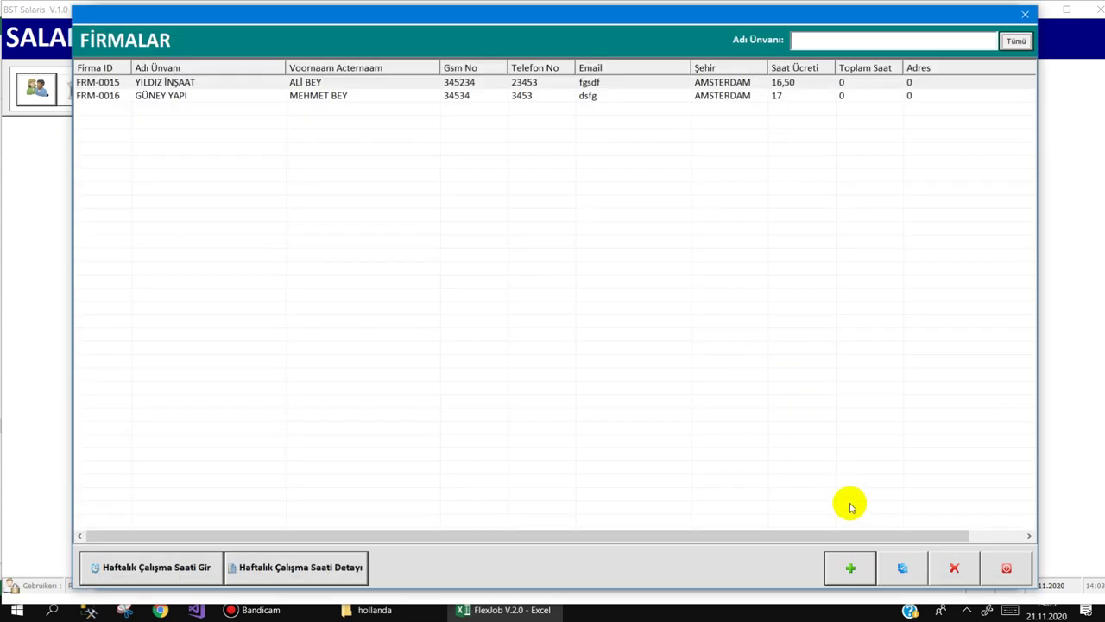
click(849, 566)
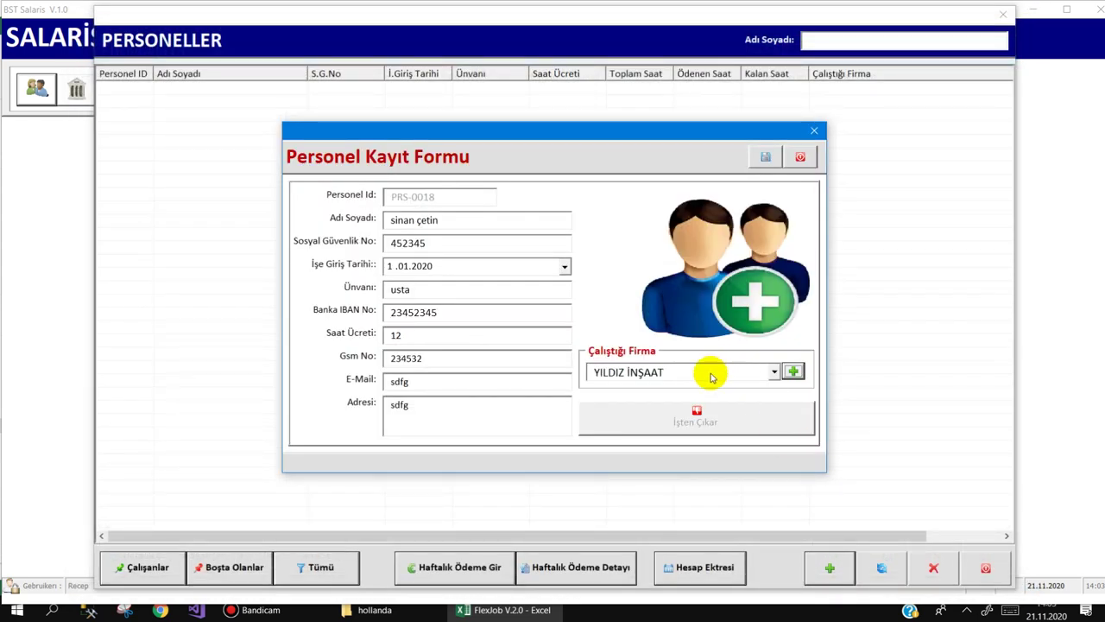
click(763, 157)
click(536, 351)
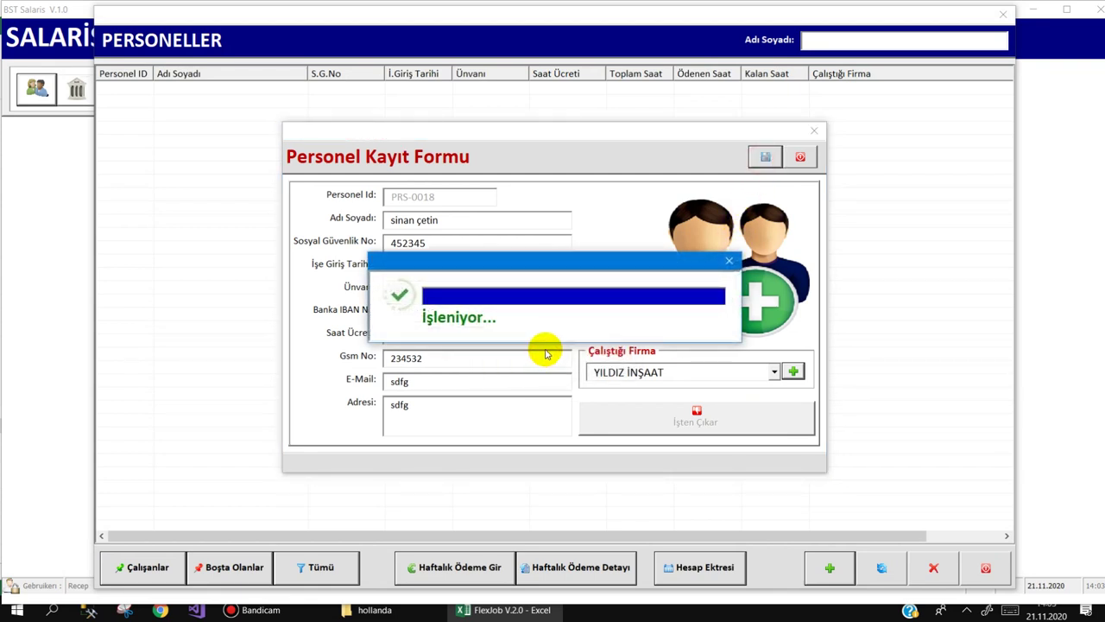
click(748, 330)
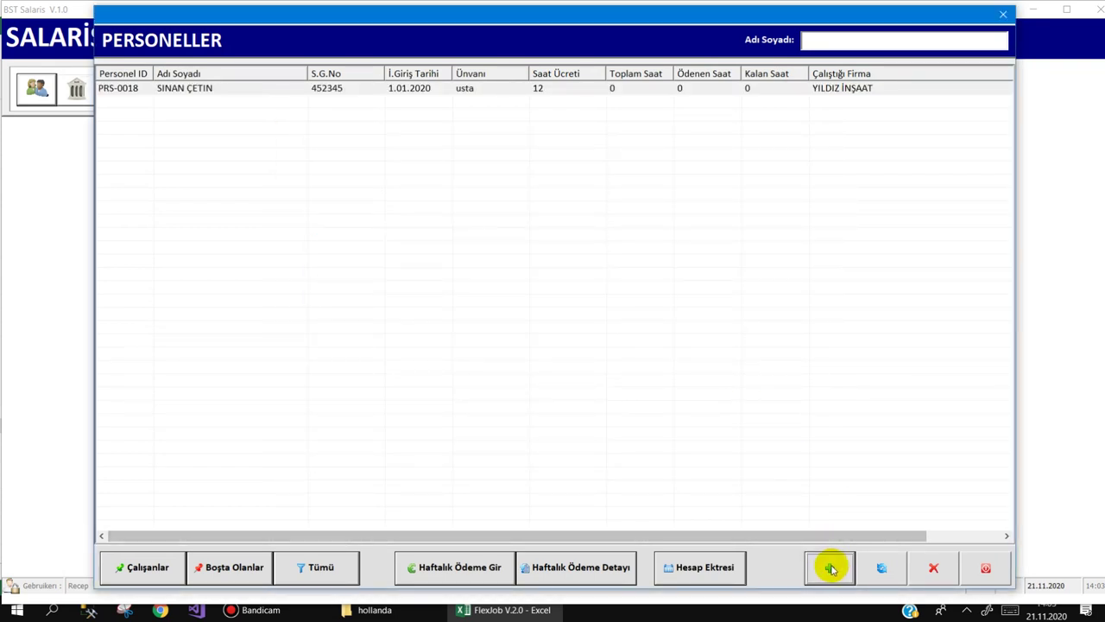
- Start a new employee with name, start date 2.02.2020, job title terzi and hourly rate 11
click(829, 567)
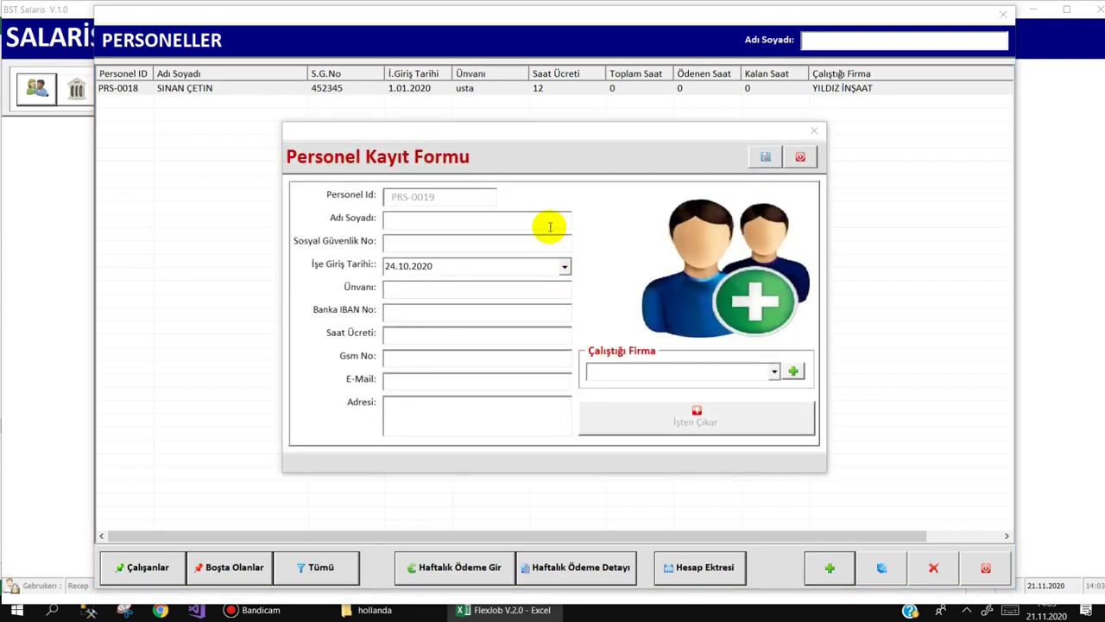
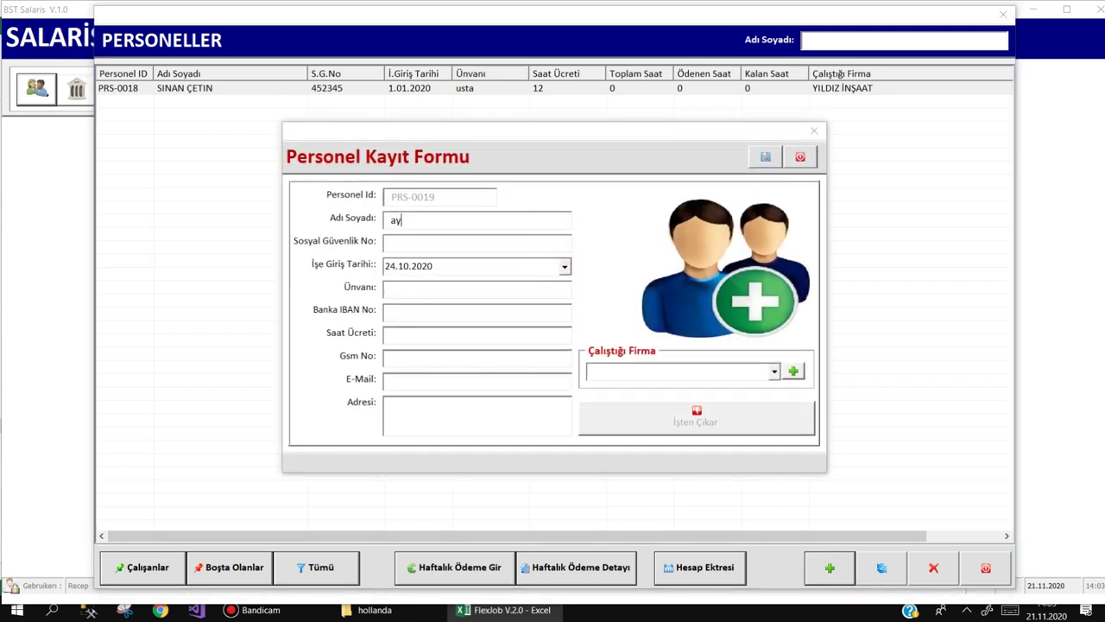
text(12341234)
key(Tab)
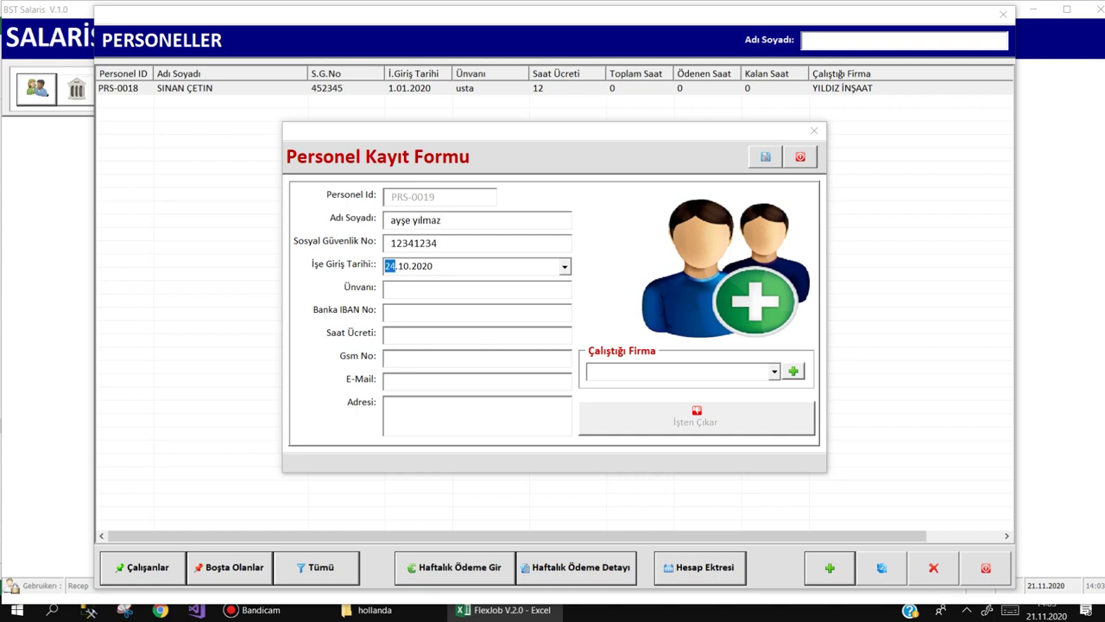
text(2 .)
key(Tab)
text(terzi)
text(2345)
key(Tab)
text(1234)
text(1)
text(234)
- Fill in the contact details and address, choose GÜNEY YAPI as employer, and save as PRS-0019
key(Tab)
text(sdfg)
key(Tab)
text(sdfg)
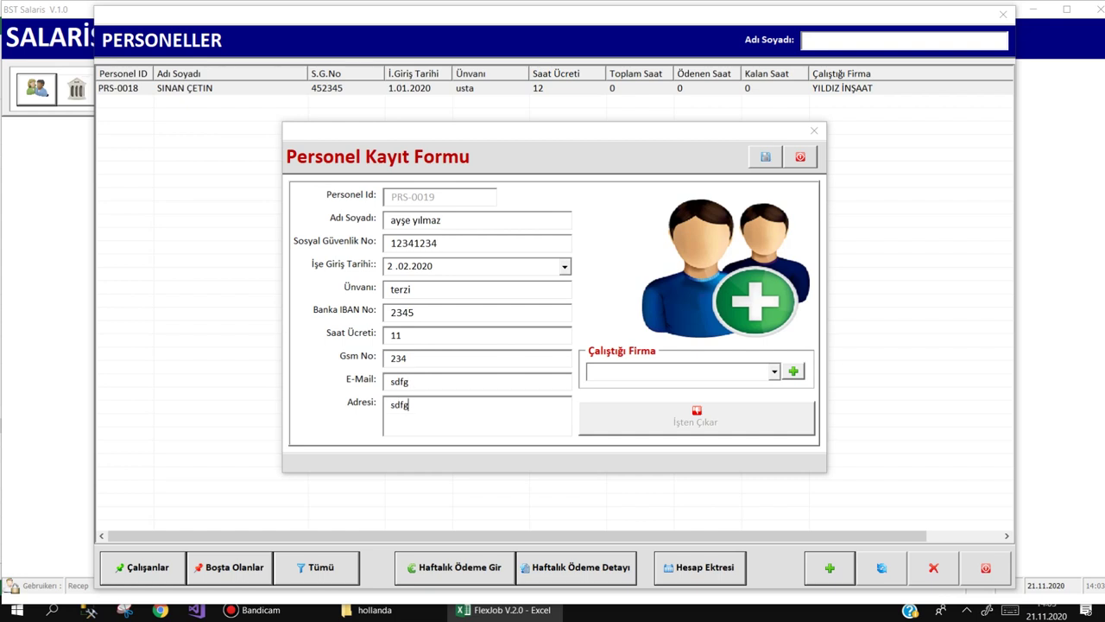
key(Down)
key(Down)
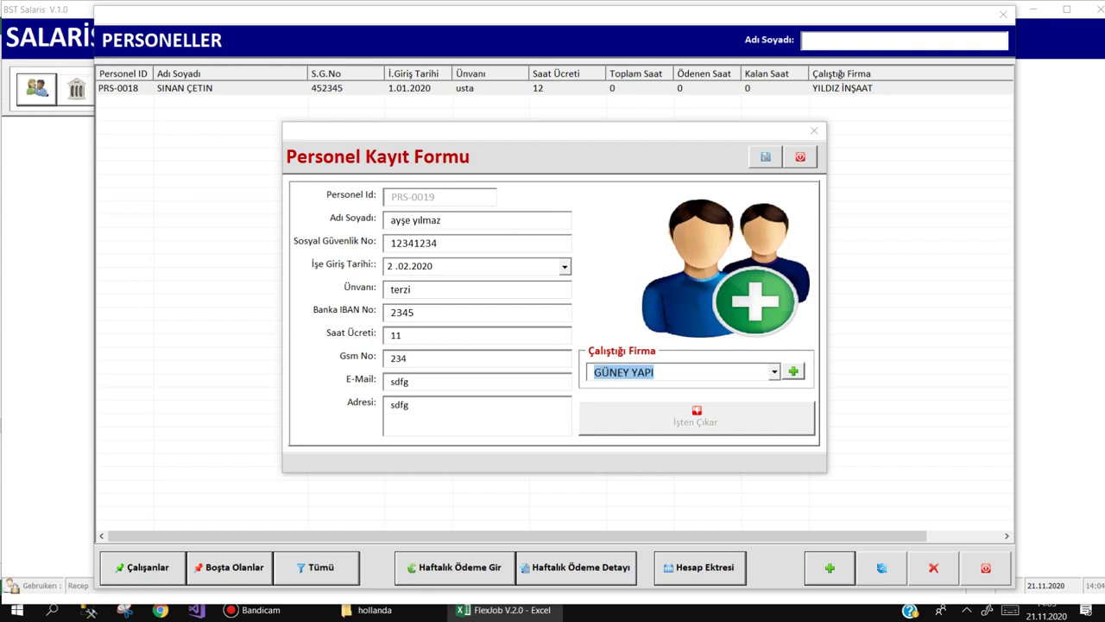
click(764, 156)
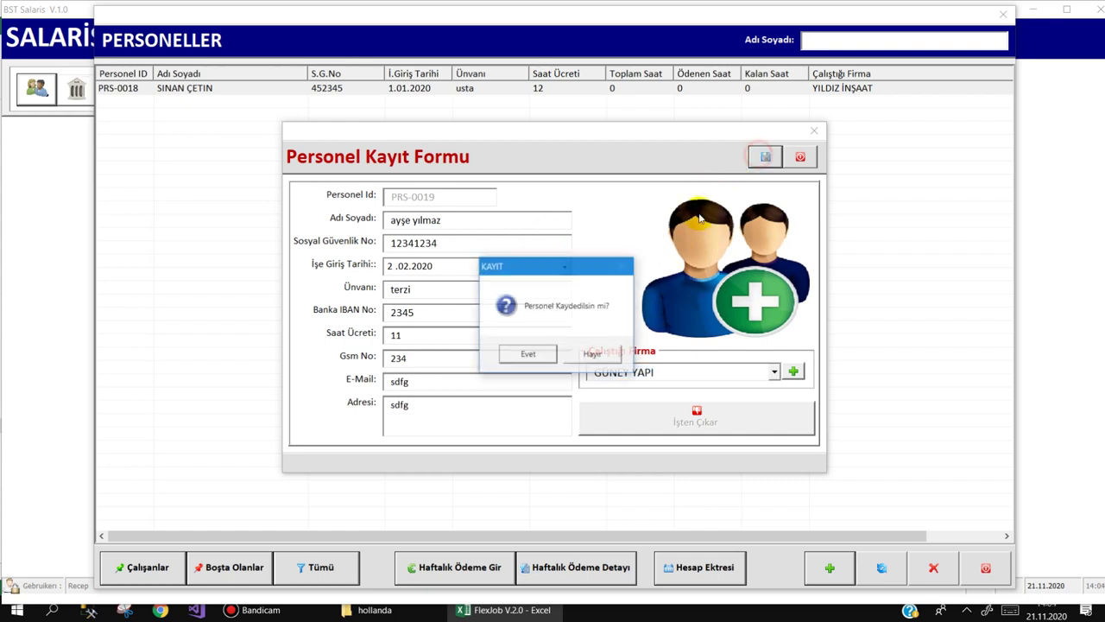
click(523, 354)
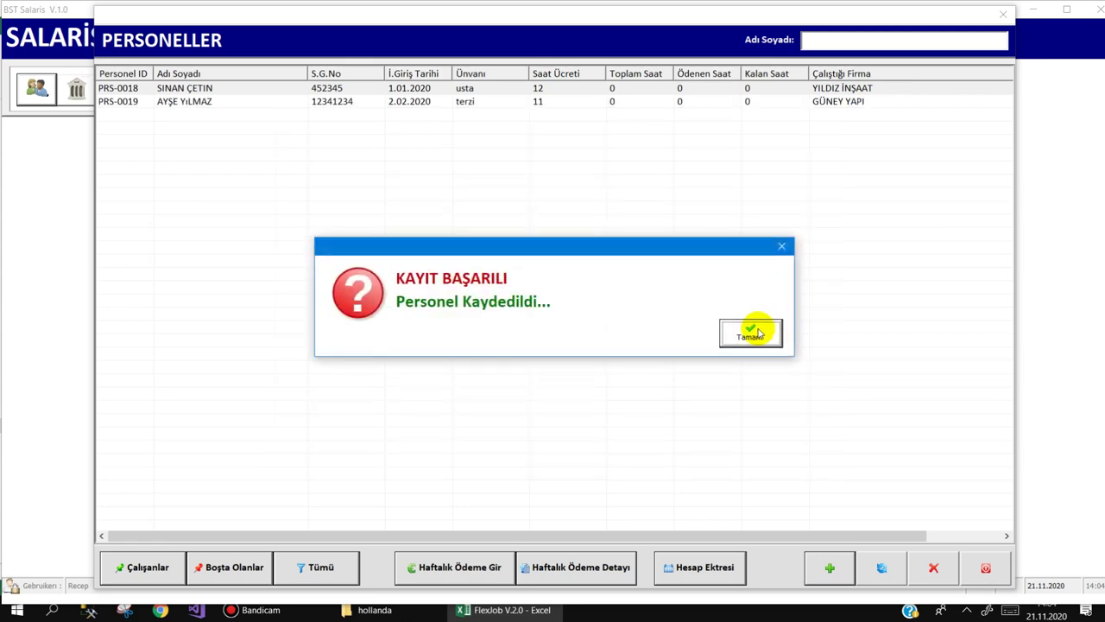
click(751, 333)
- Enter the isg uzmanı from 1.03.2020 at rate 12, assign to GÜNEY YAPI, and save as PRS-0020
click(829, 567)
text(isg uzmanı)
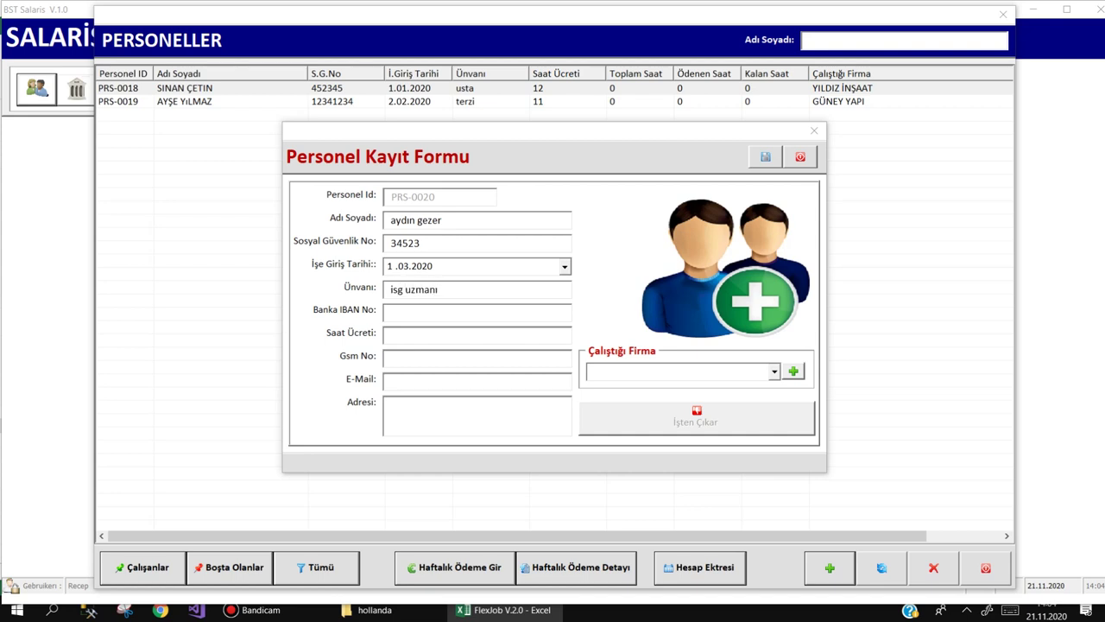
click(412, 314)
text(234523)
click(713, 371)
click(655, 403)
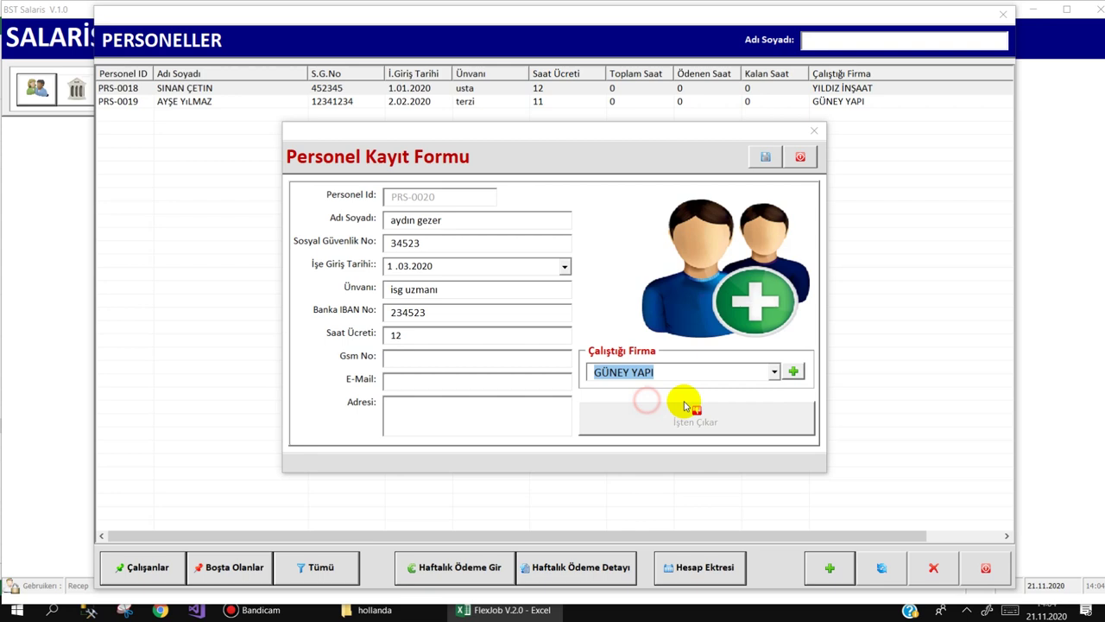
click(765, 156)
click(528, 354)
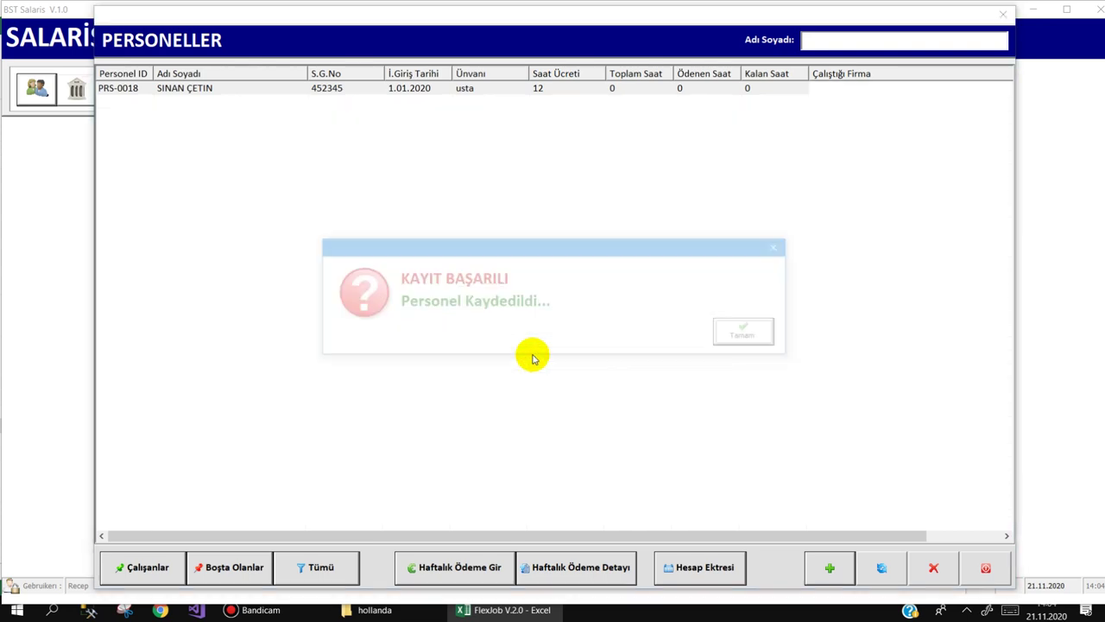
- Dismiss the saved message, close the staff list, and select YILDIZ İNŞAAT in the firms list
click(751, 333)
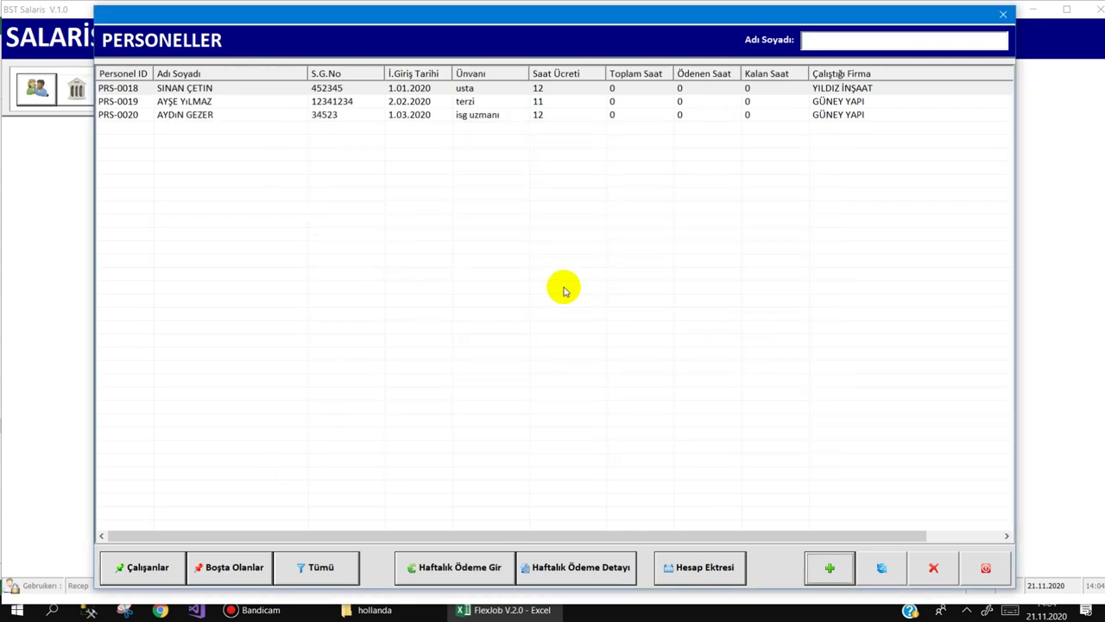
key(Escape)
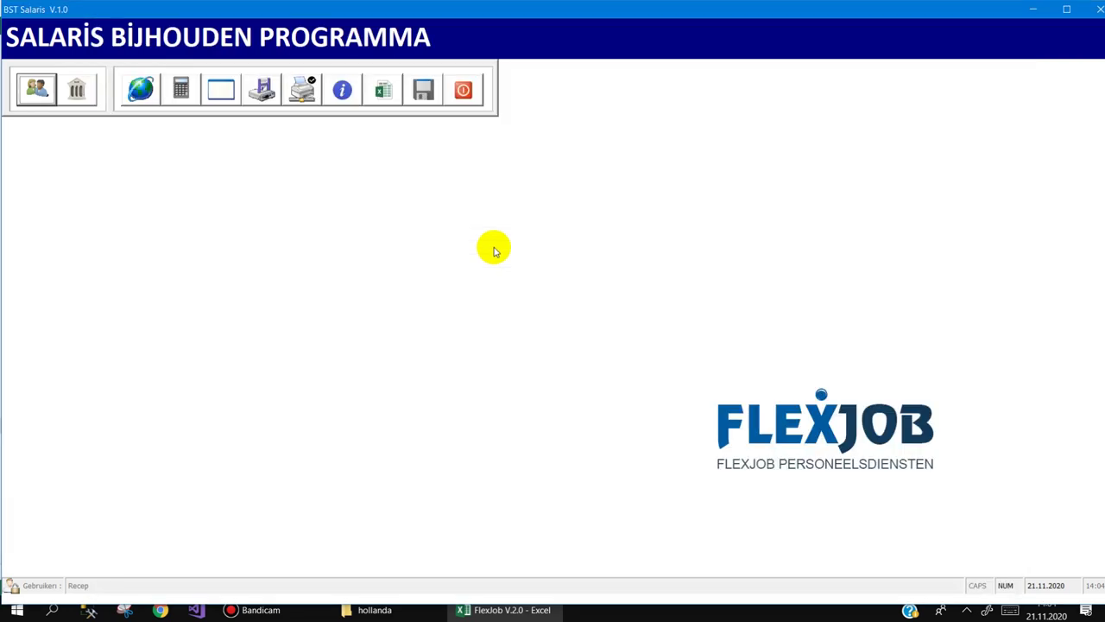
click(76, 89)
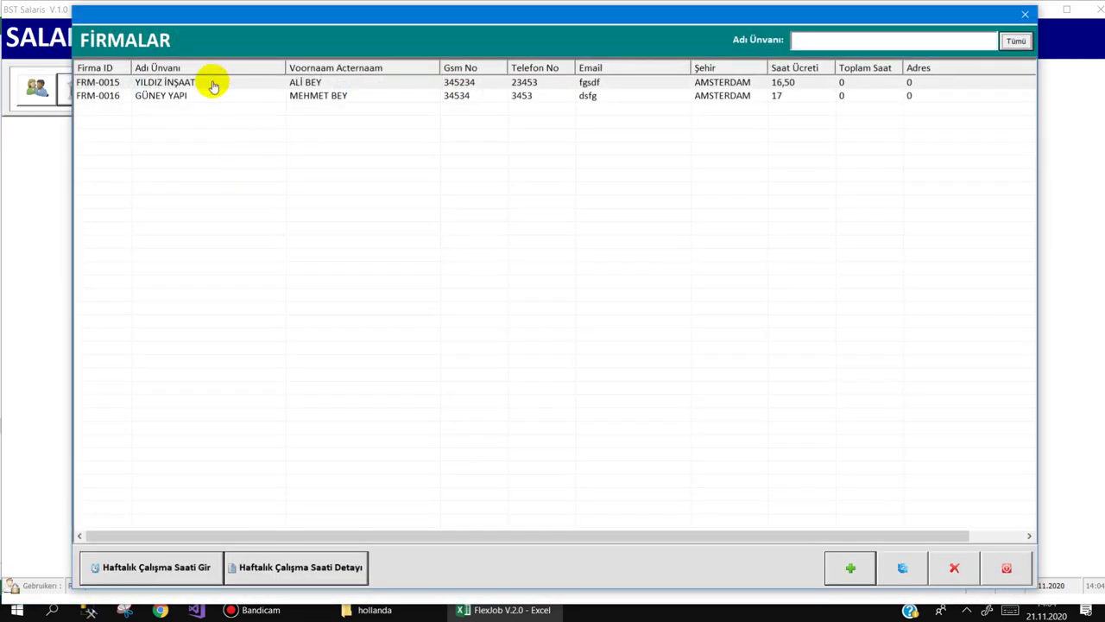
click(212, 84)
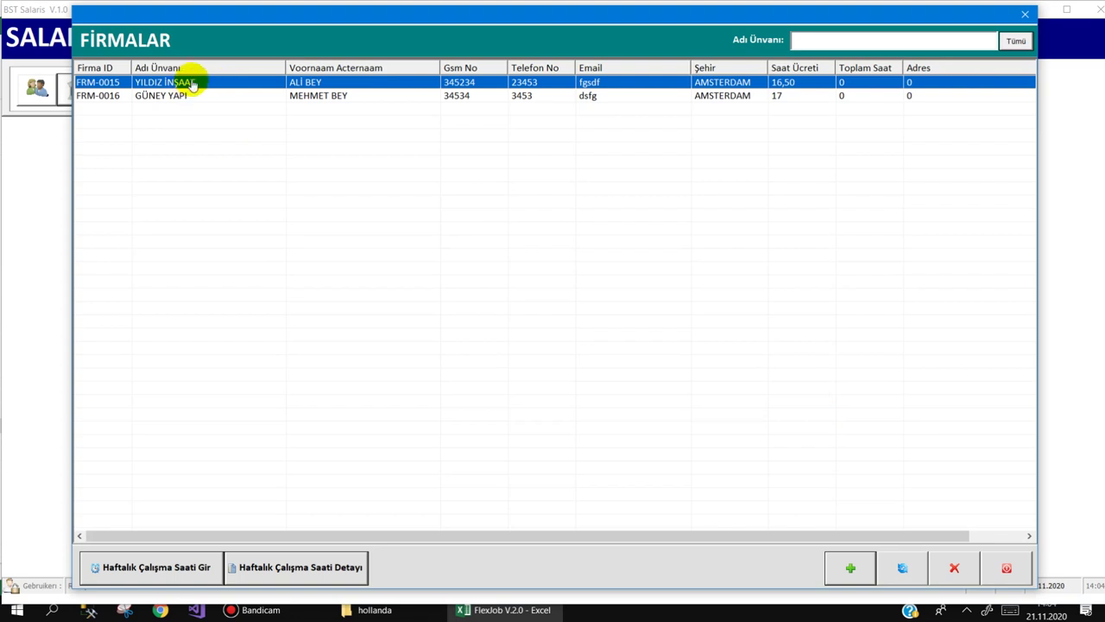
- Enter and save 45 hours for PRS-0018 for the week 14.11–21.11.2020
click(143, 568)
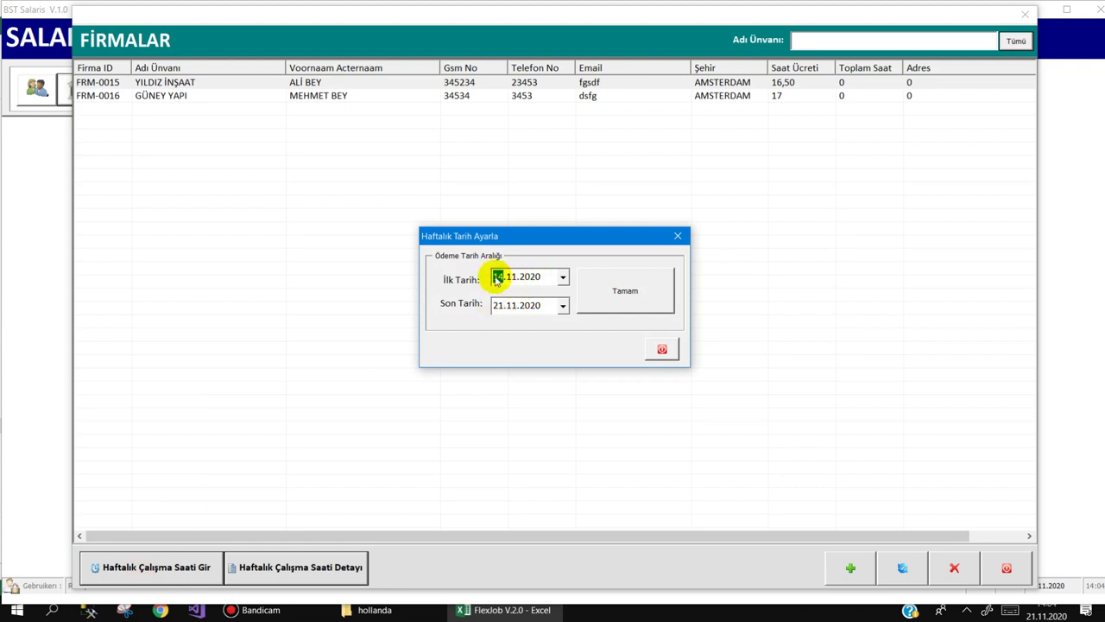
click(611, 290)
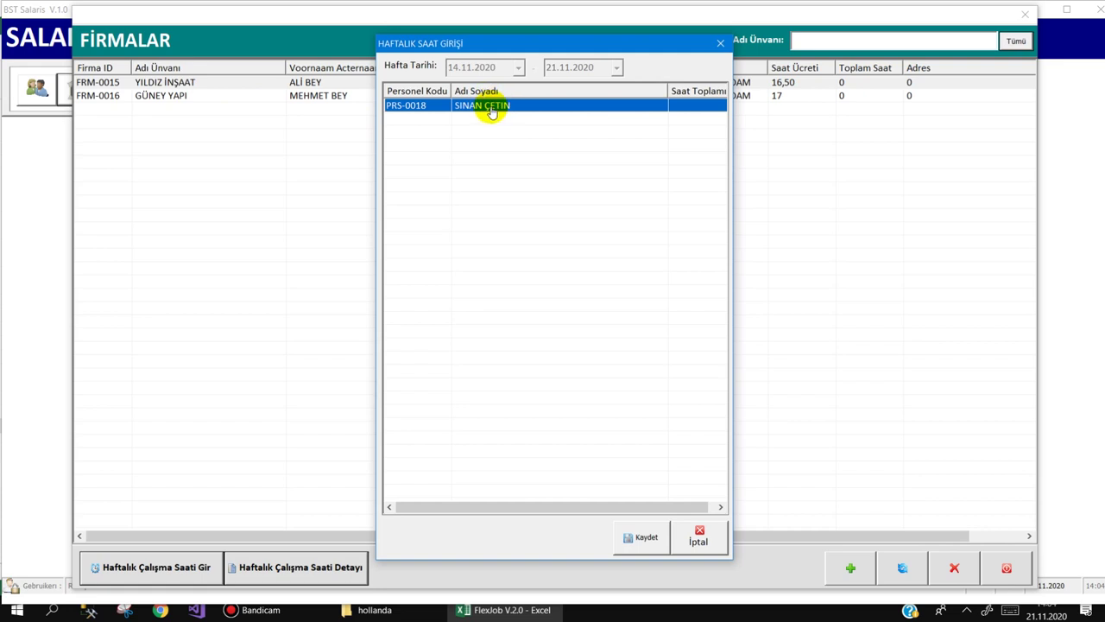
double_click(491, 112)
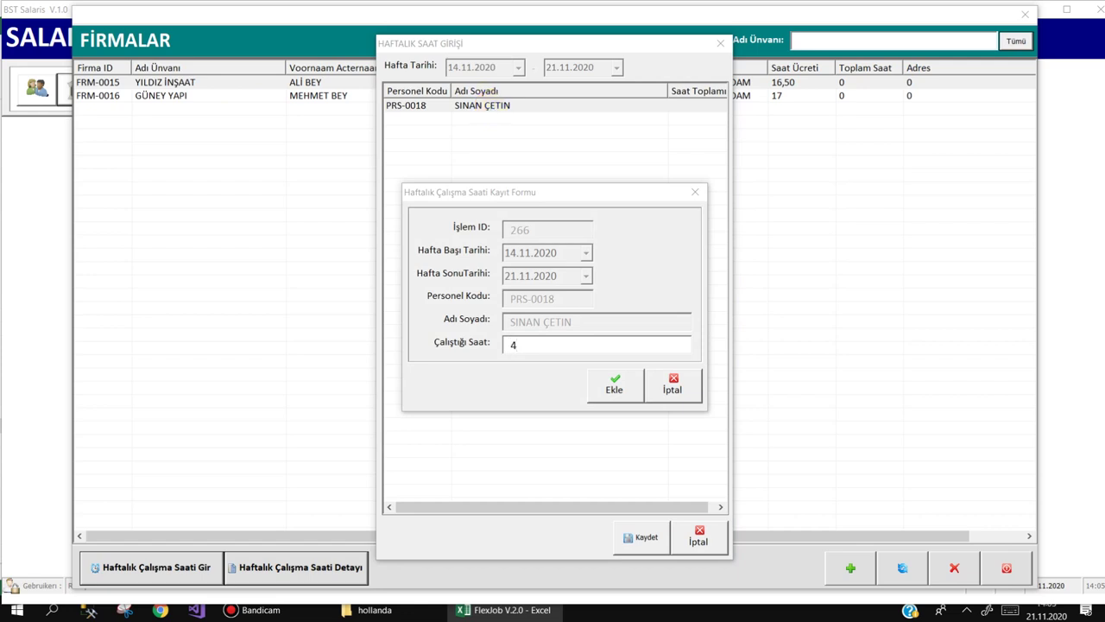
text(5)
click(608, 377)
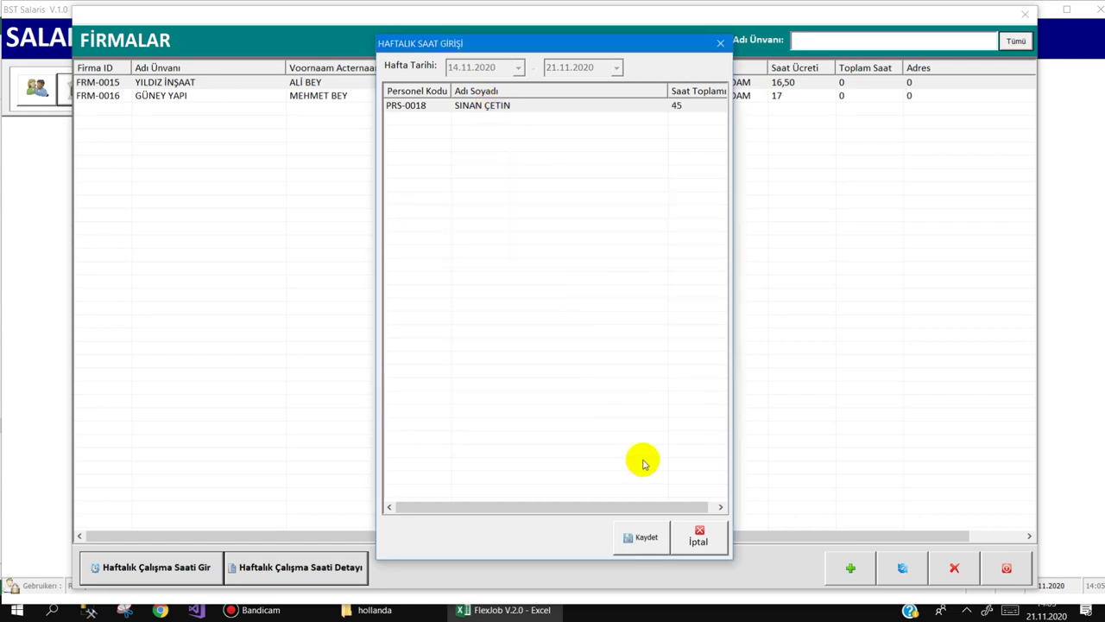
click(642, 537)
click(559, 351)
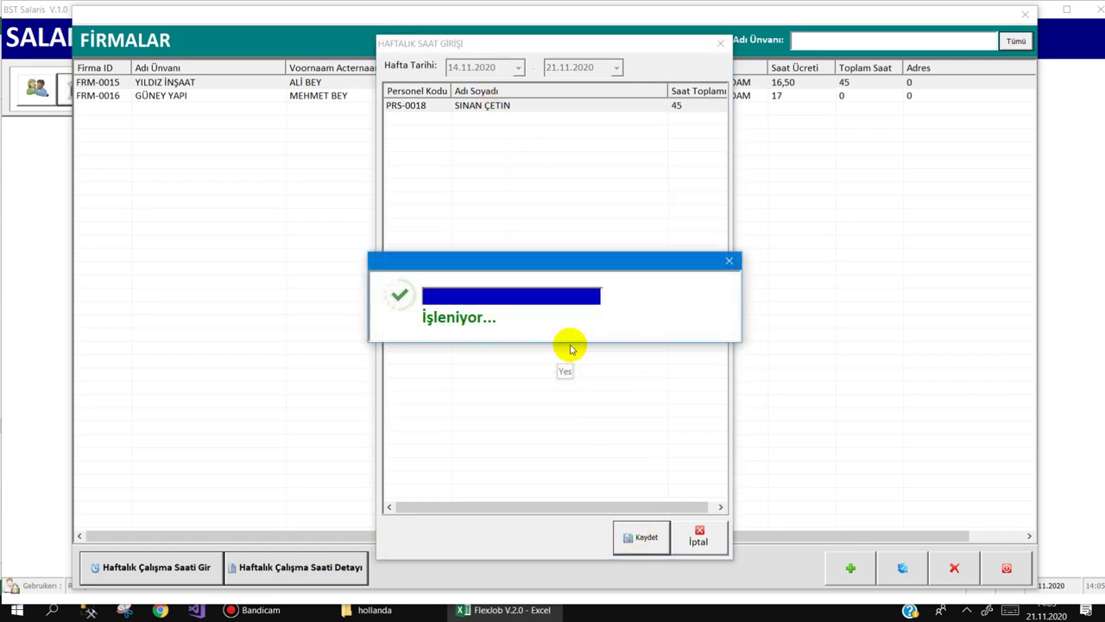
click(749, 330)
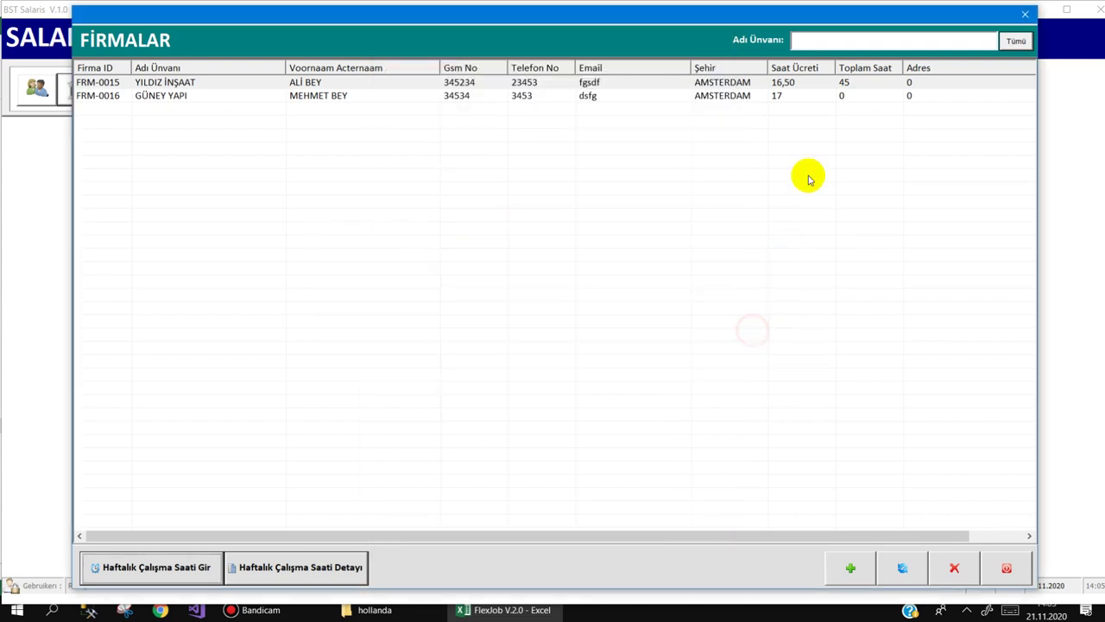
click(854, 84)
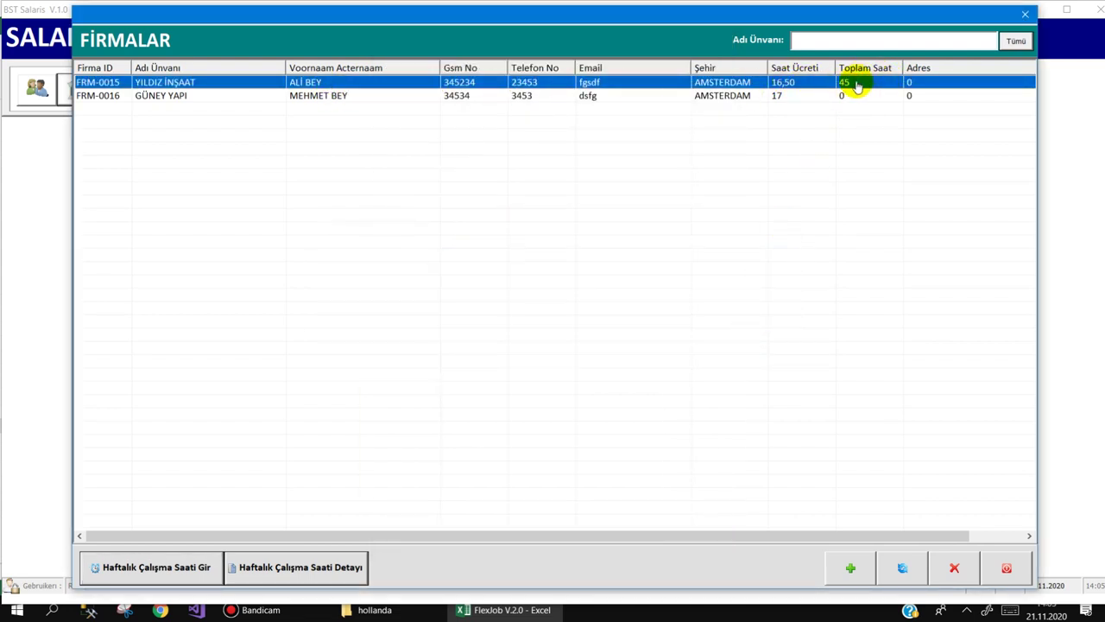
- Select GÜNEY YAPI, start weekly hours for 14.11–21.11.2020, and add 50 hours for its second employee
click(195, 96)
click(133, 571)
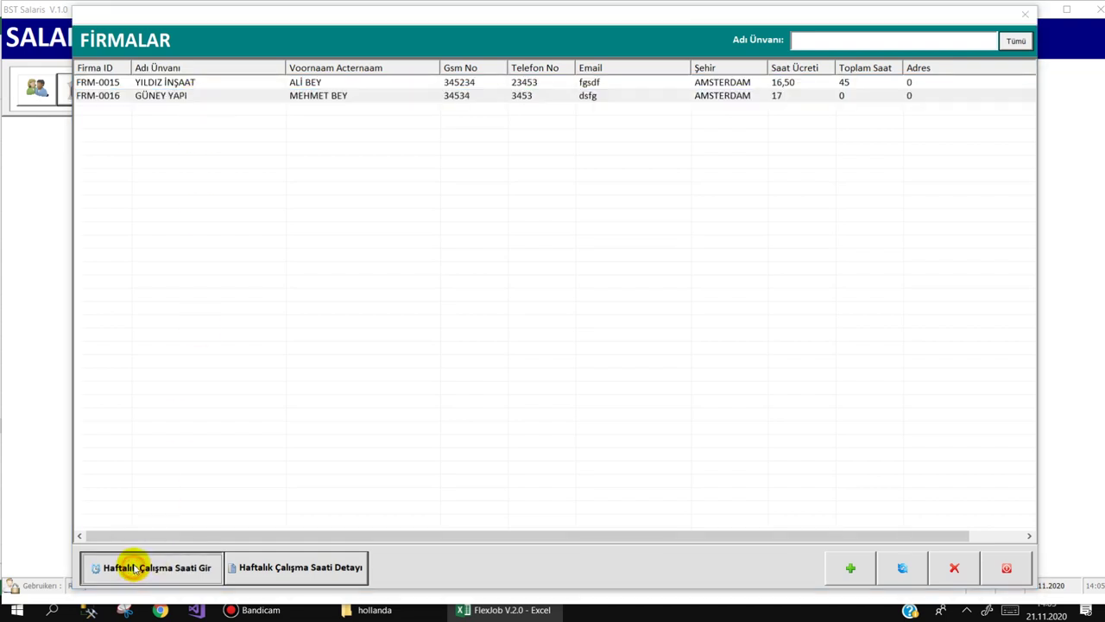
click(606, 288)
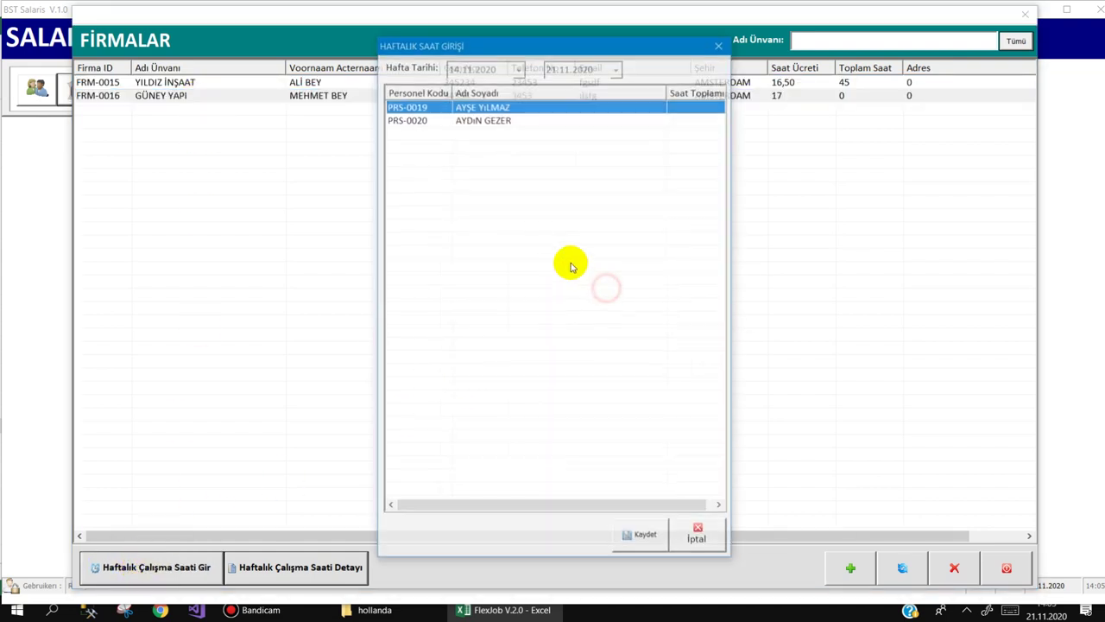
click(501, 119)
double_click(502, 119)
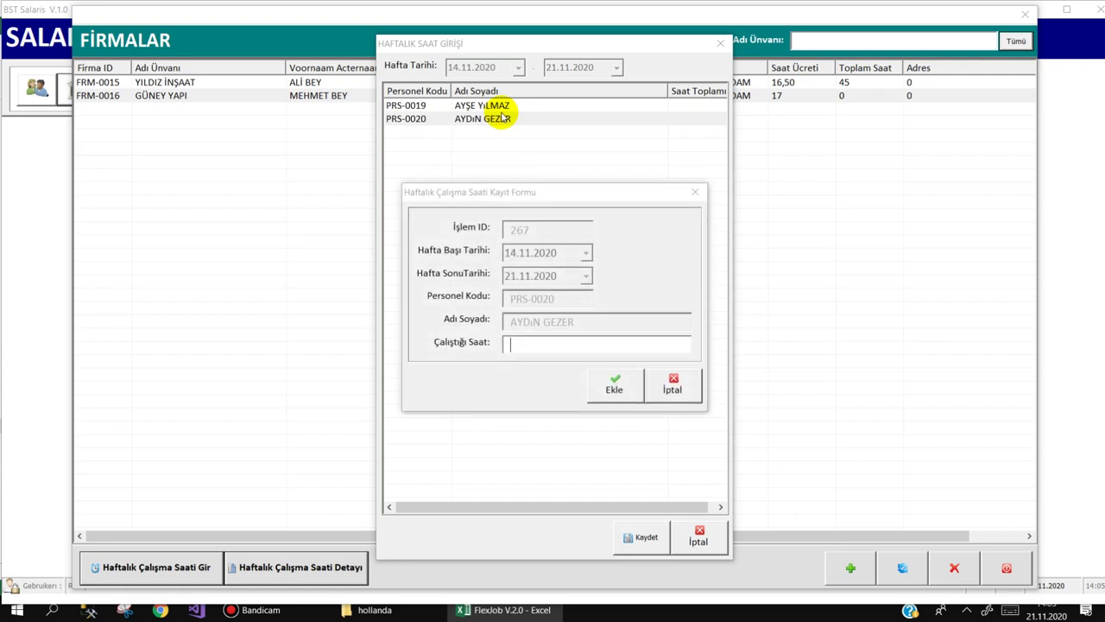
text(50)
key(Return)
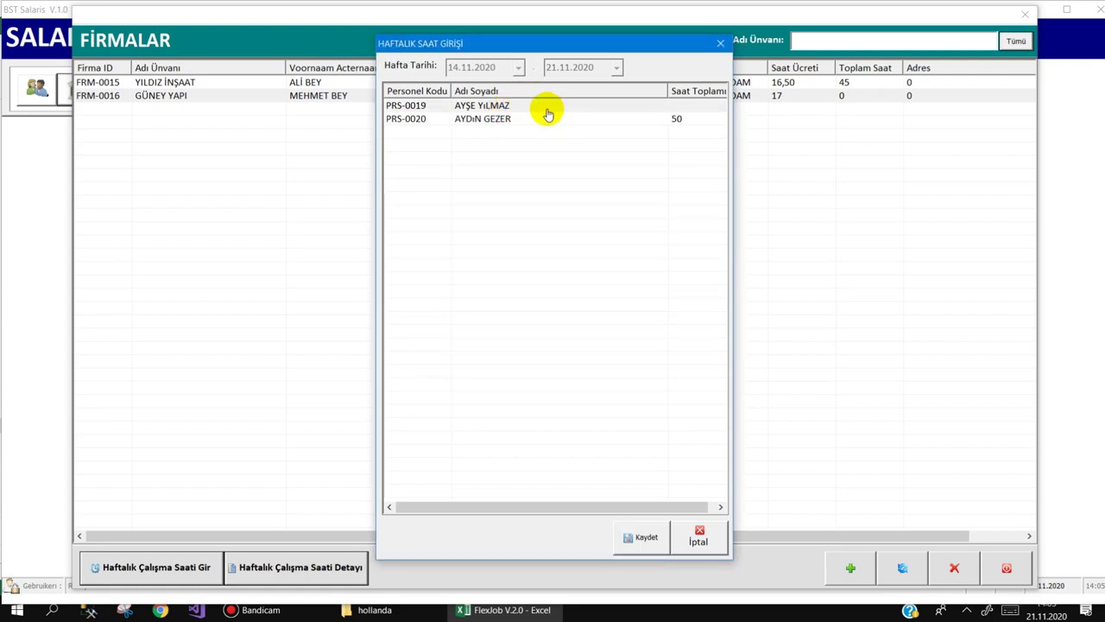
- Add 50 hours for the first employee, save, and confirm GÜNEY YAPI's total of 100 hours
double_click(544, 108)
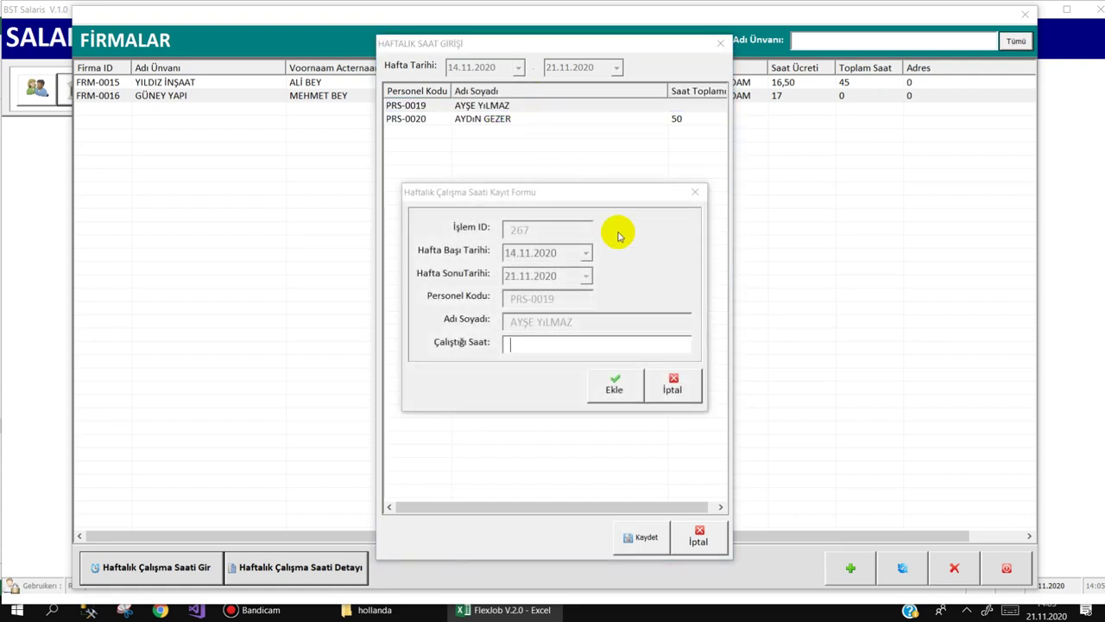
click(674, 379)
double_click(587, 107)
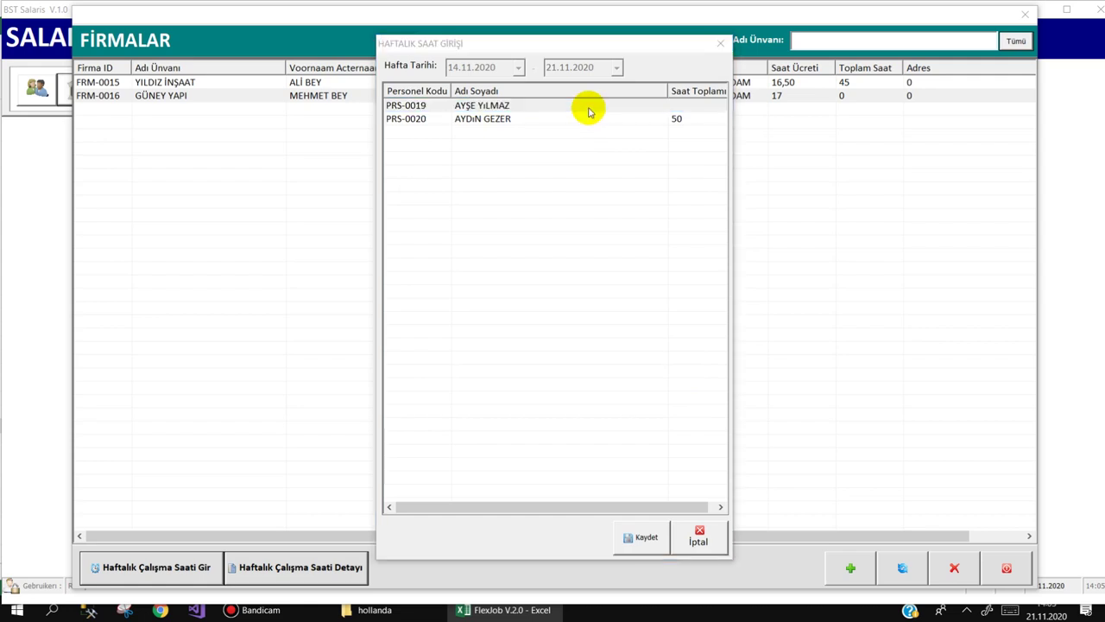
text(50)
key(Return)
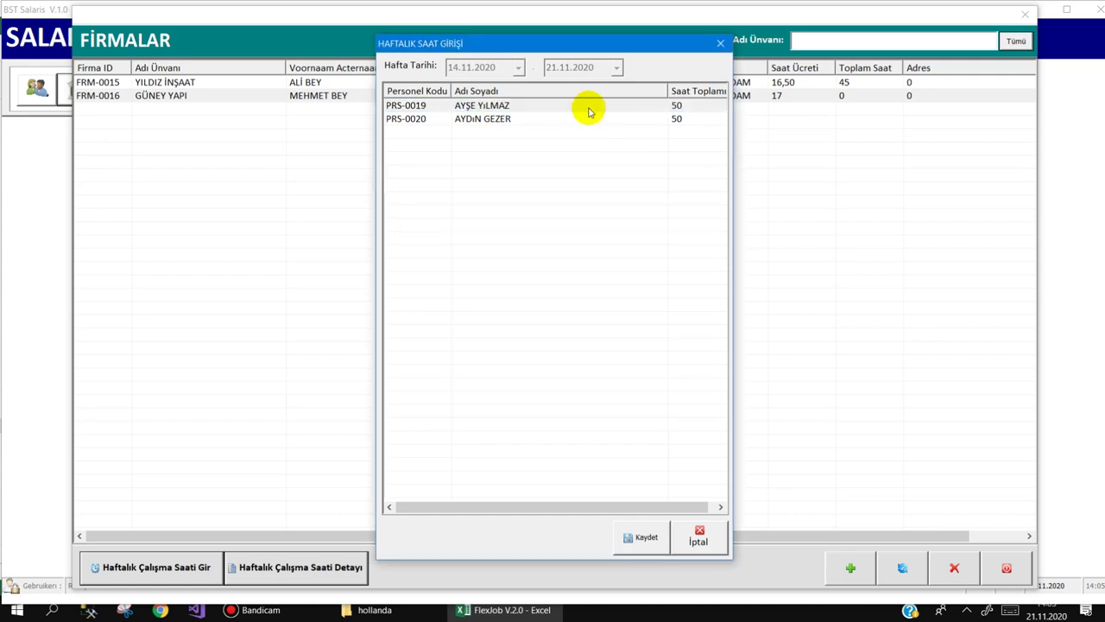
click(639, 537)
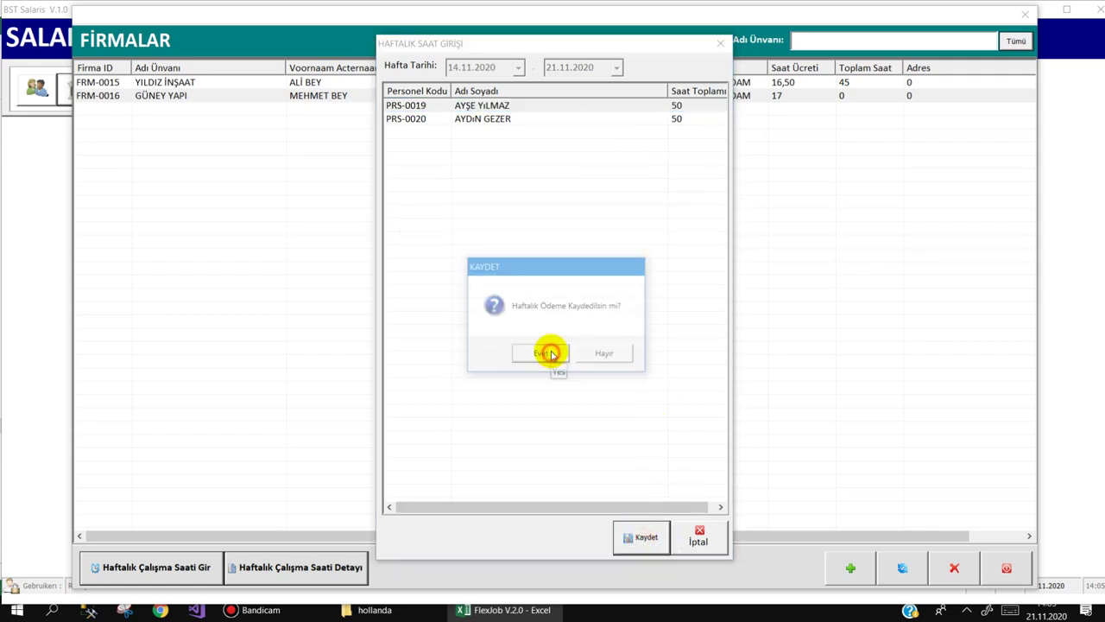
click(546, 354)
click(750, 333)
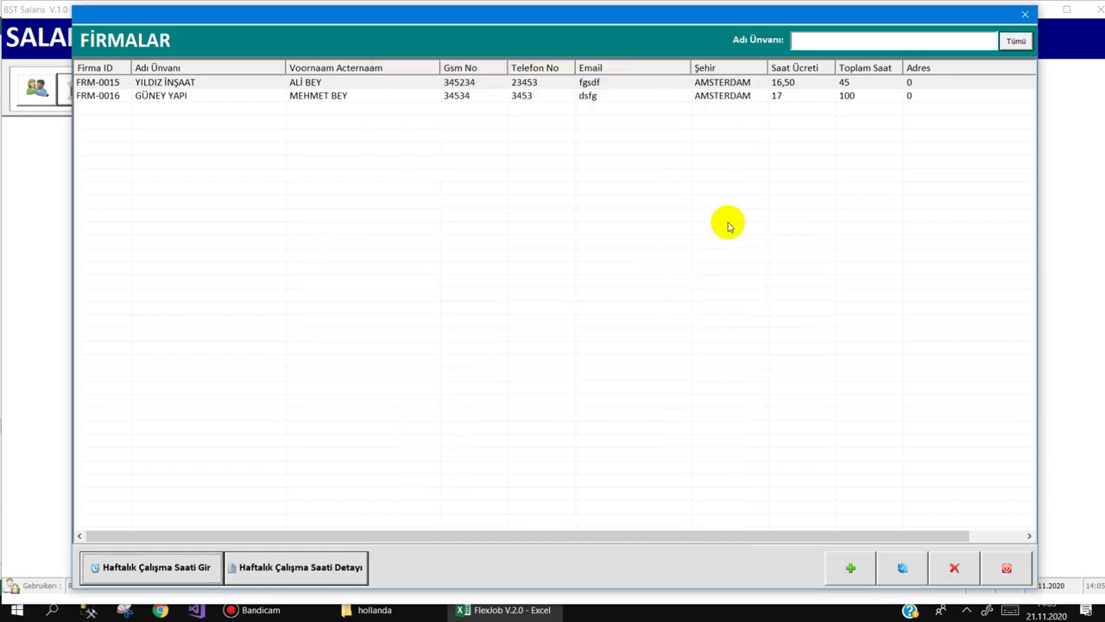
click(853, 97)
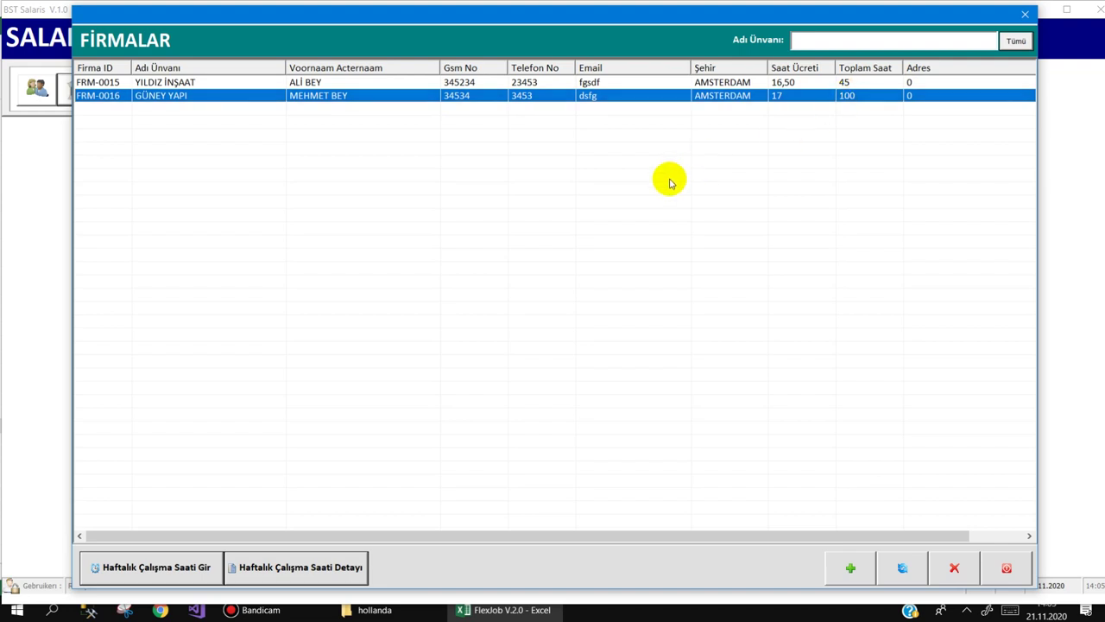
key(Escape)
- Start a weekly payment for 14.11–21.11.2020 and add 38 paid hours for the first employee
click(35, 89)
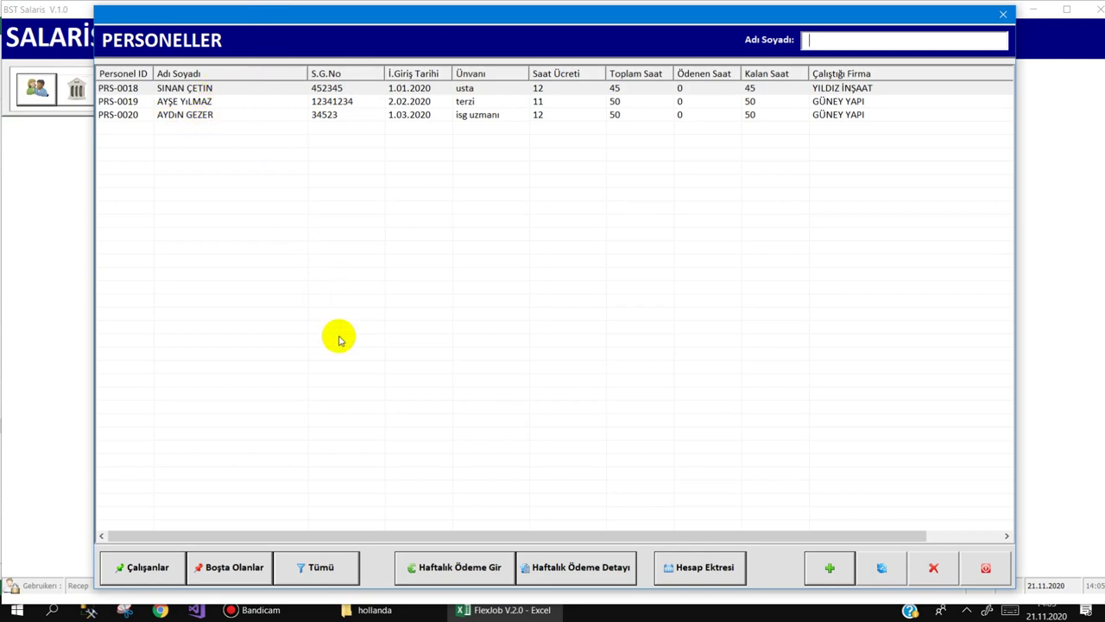
click(453, 568)
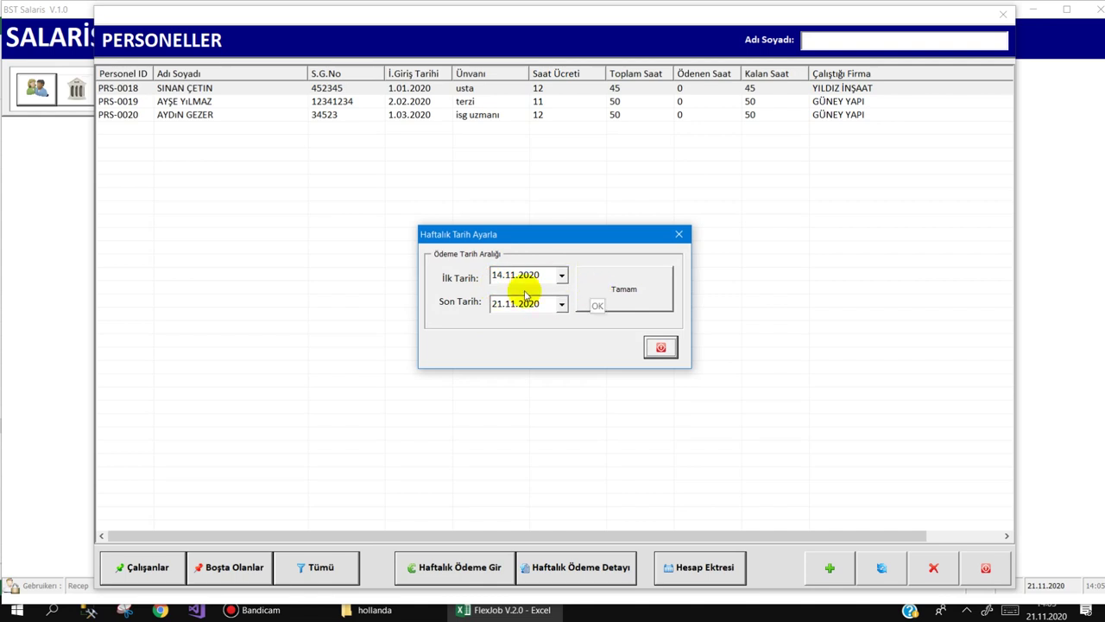
click(600, 294)
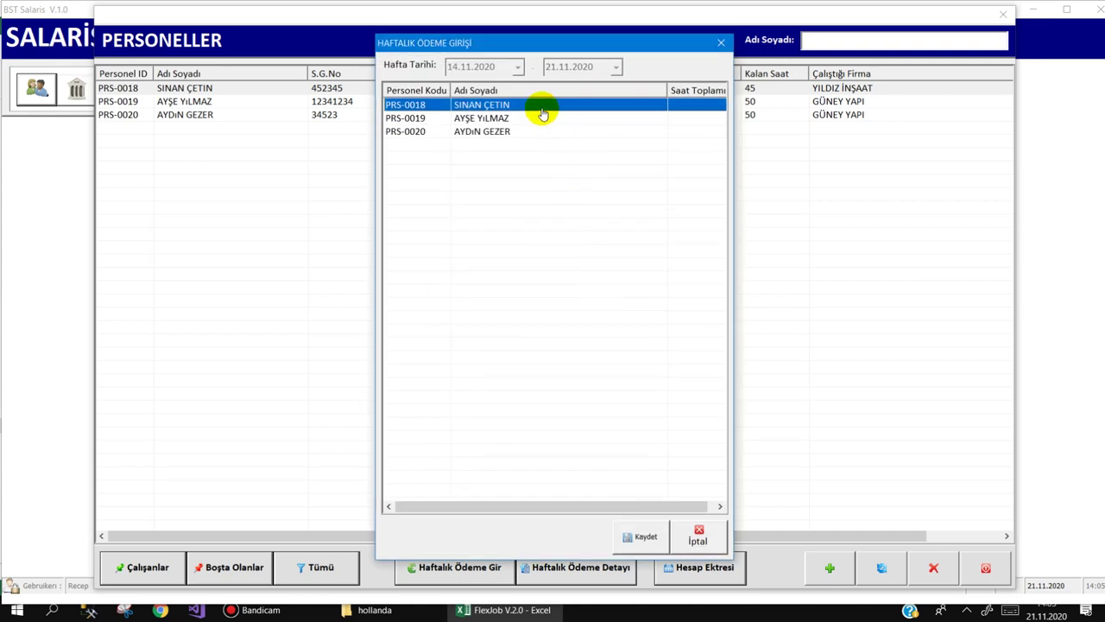
double_click(542, 114)
text(38)
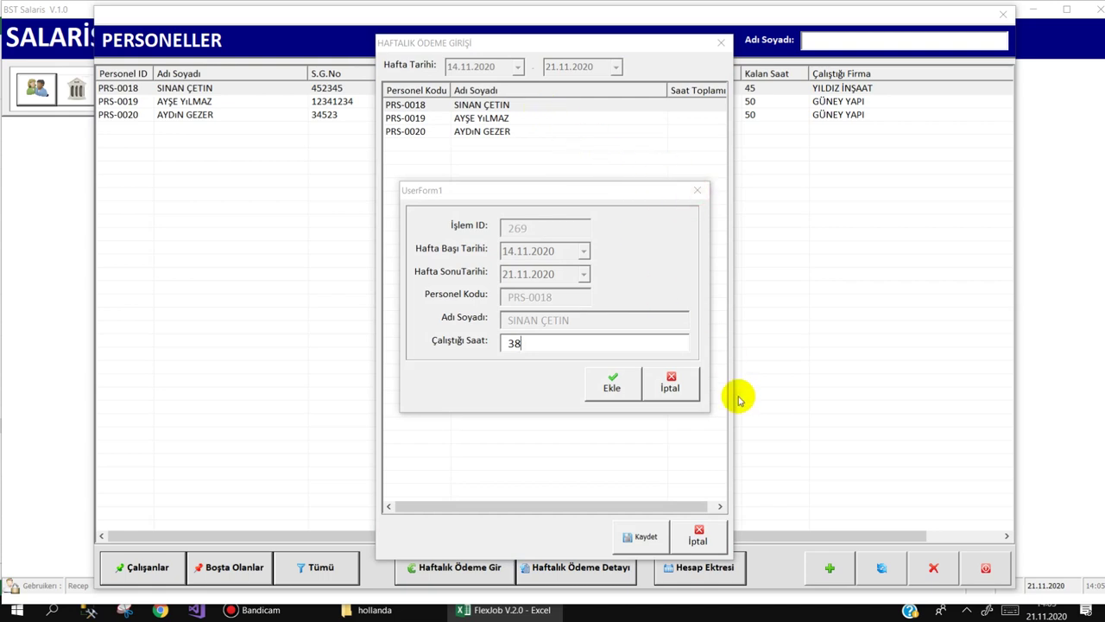
click(689, 395)
click(522, 111)
double_click(522, 111)
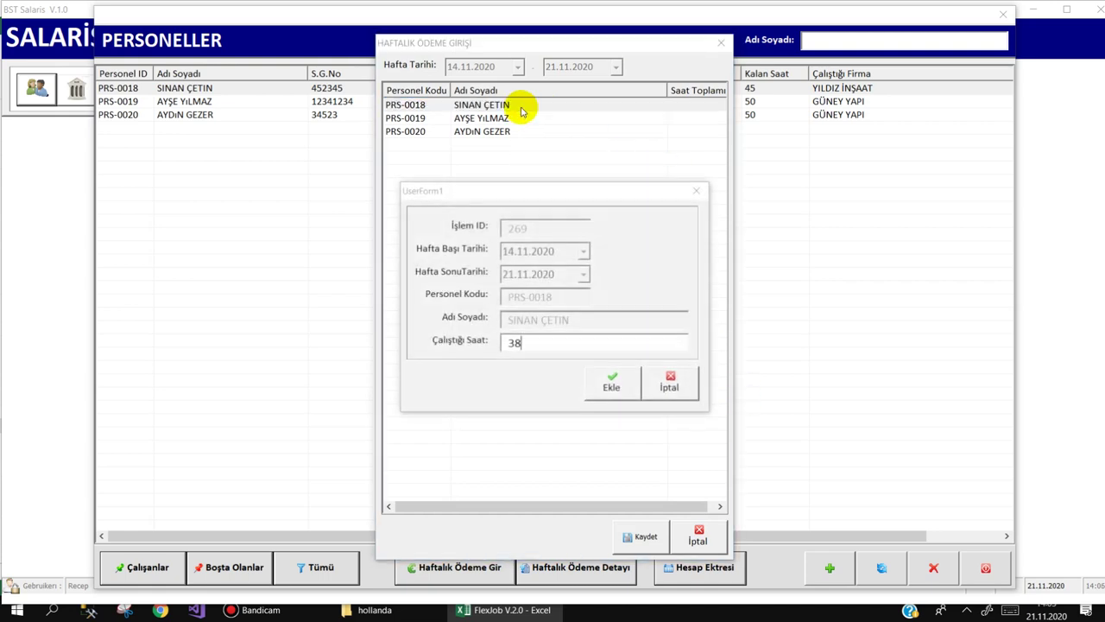
click(615, 387)
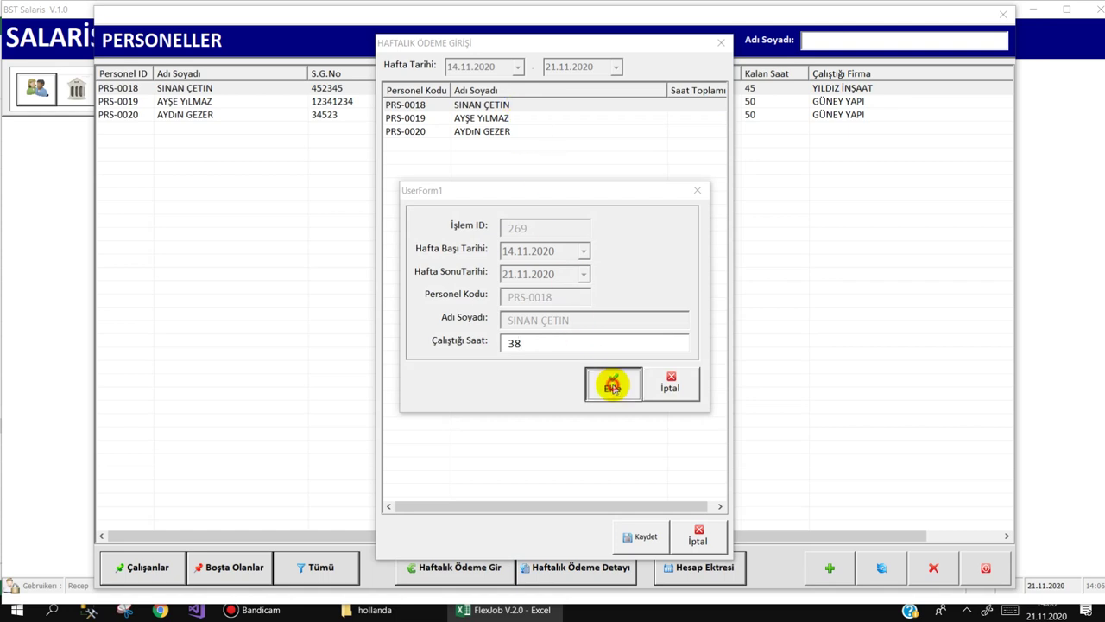
- Add 38 paid hours for the second and third employees, save, and check the remaining hours
click(583, 121)
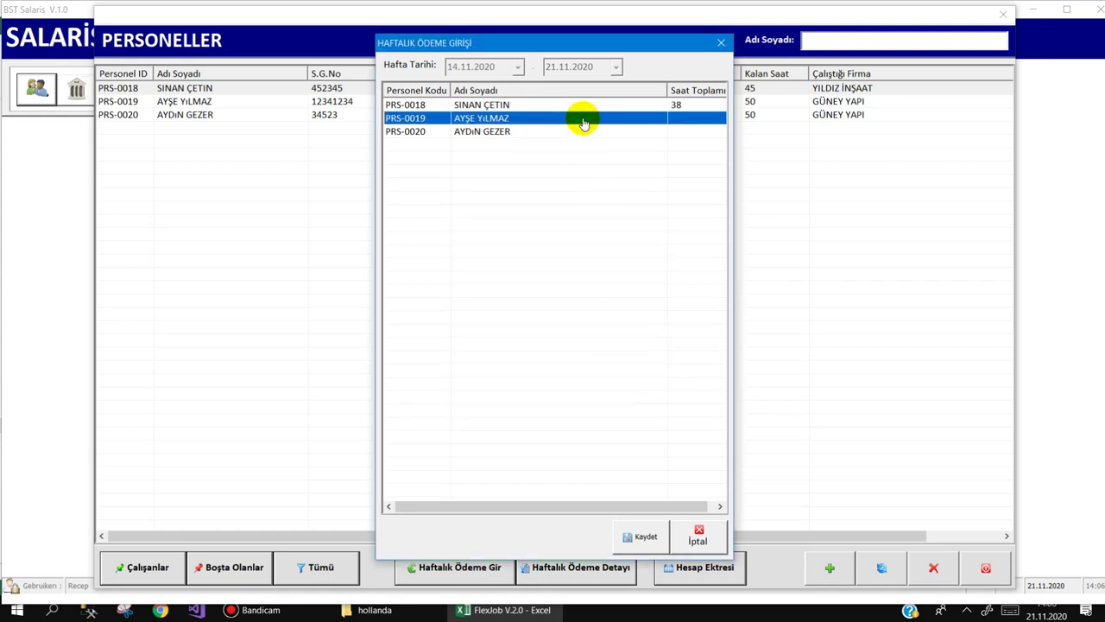
double_click(583, 121)
click(606, 386)
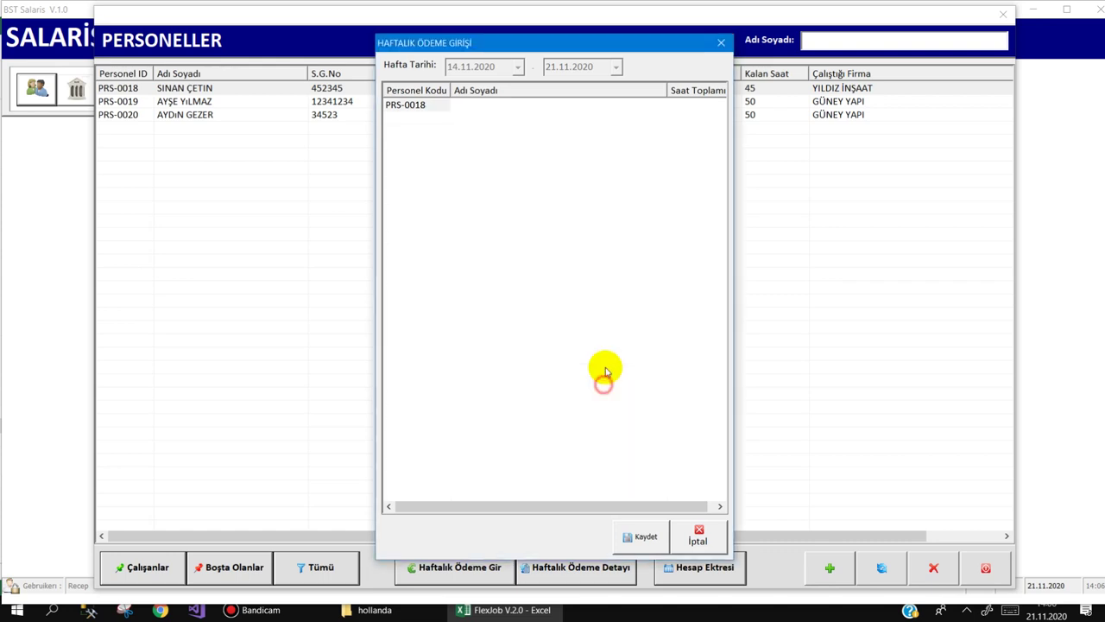
double_click(562, 140)
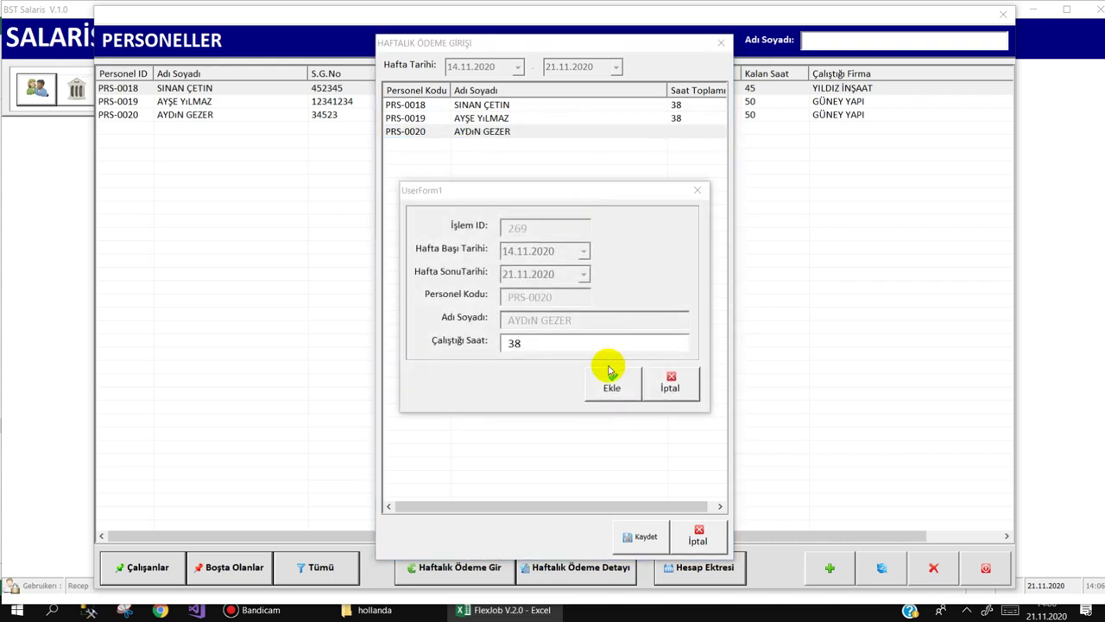
click(612, 386)
click(640, 536)
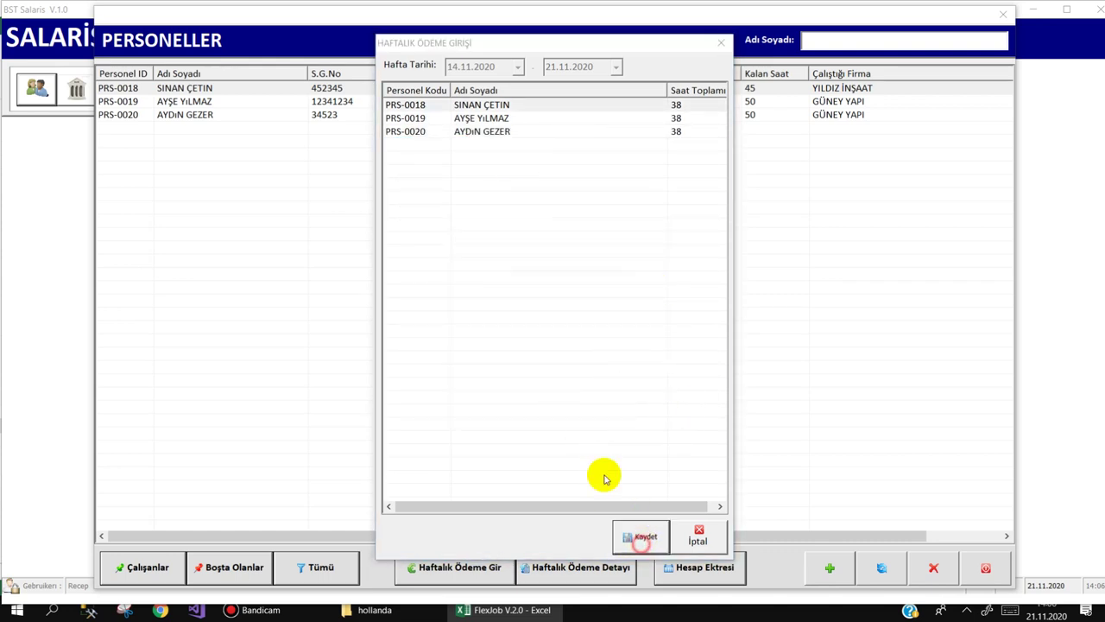
click(542, 353)
click(746, 325)
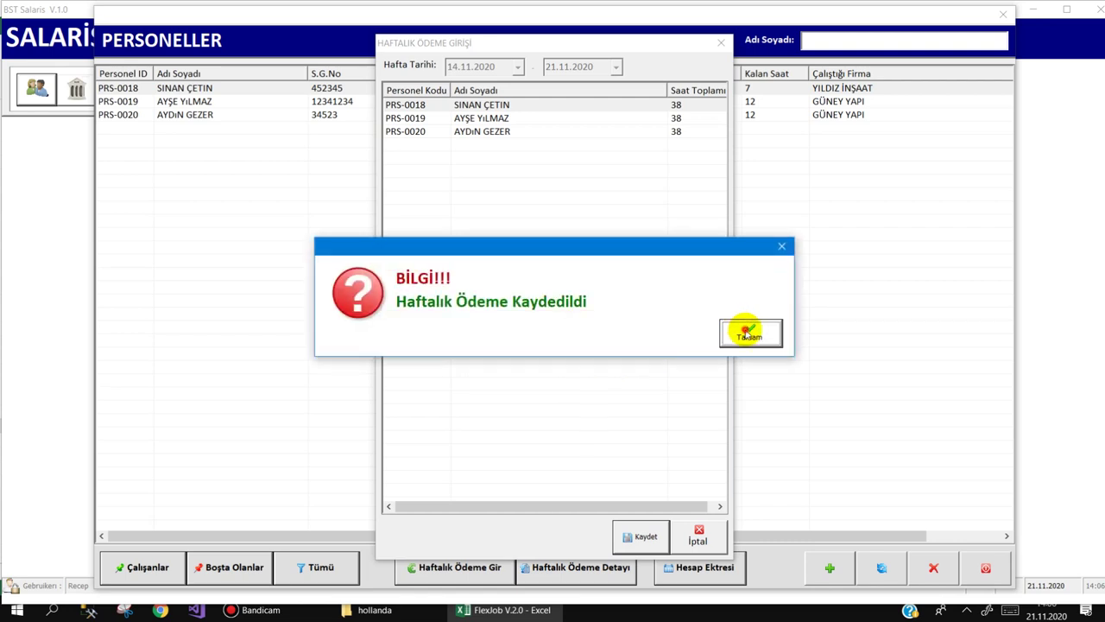
click(620, 90)
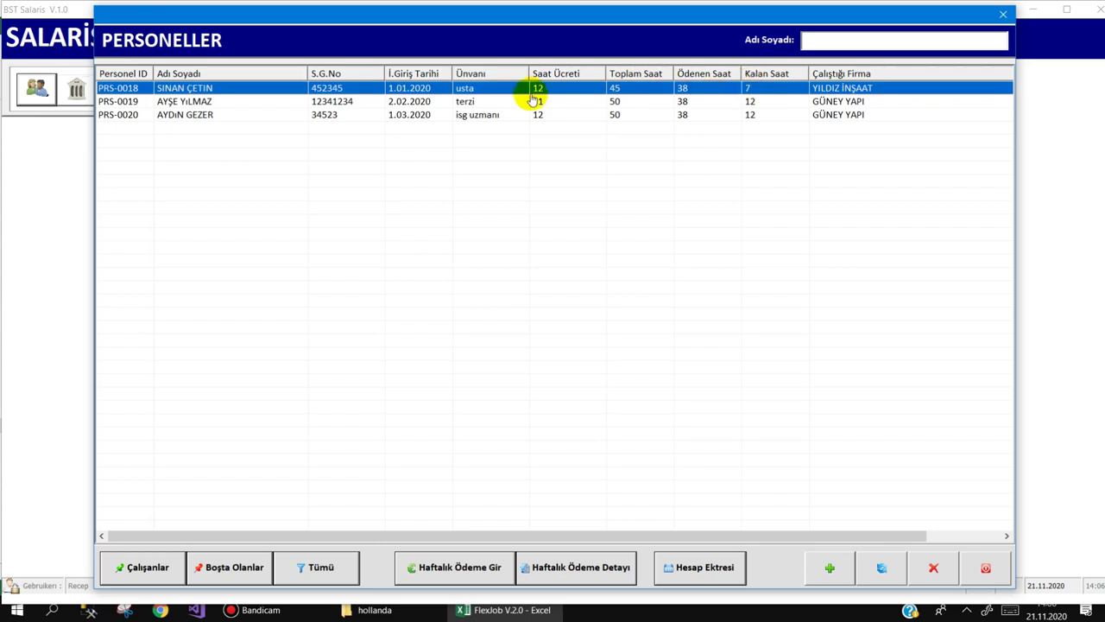
click(471, 103)
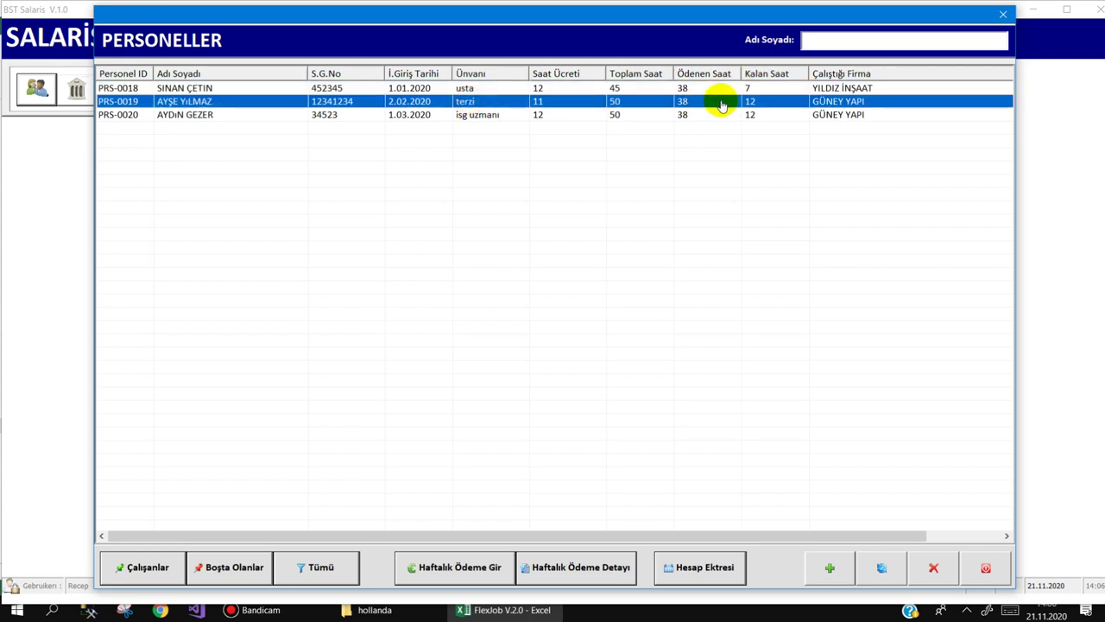
click(450, 118)
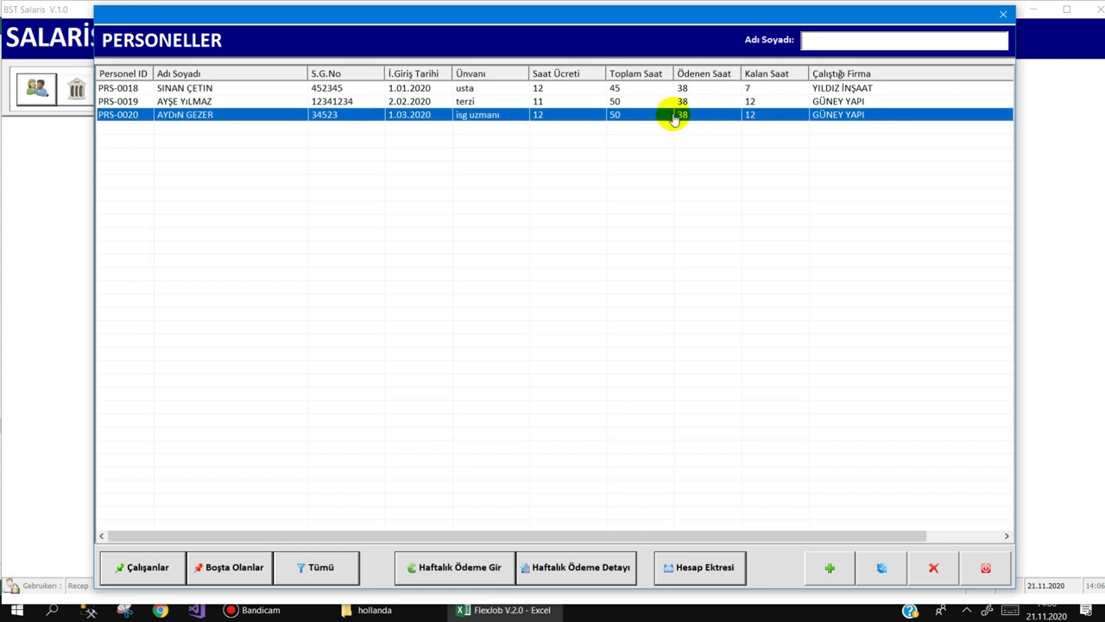
click(592, 568)
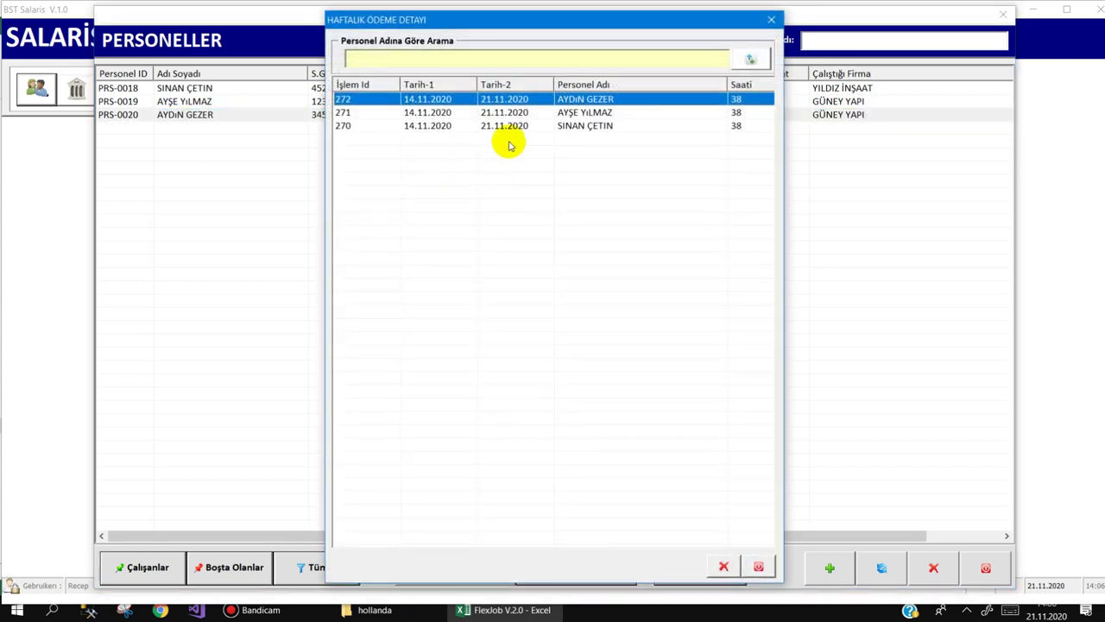
click(518, 125)
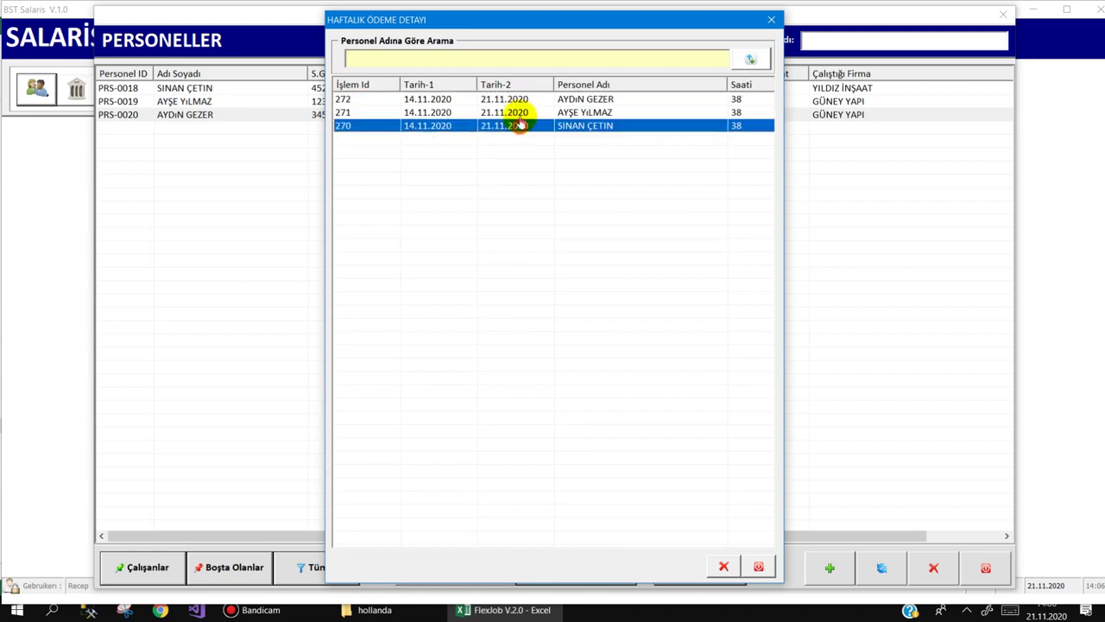
key(Escape)
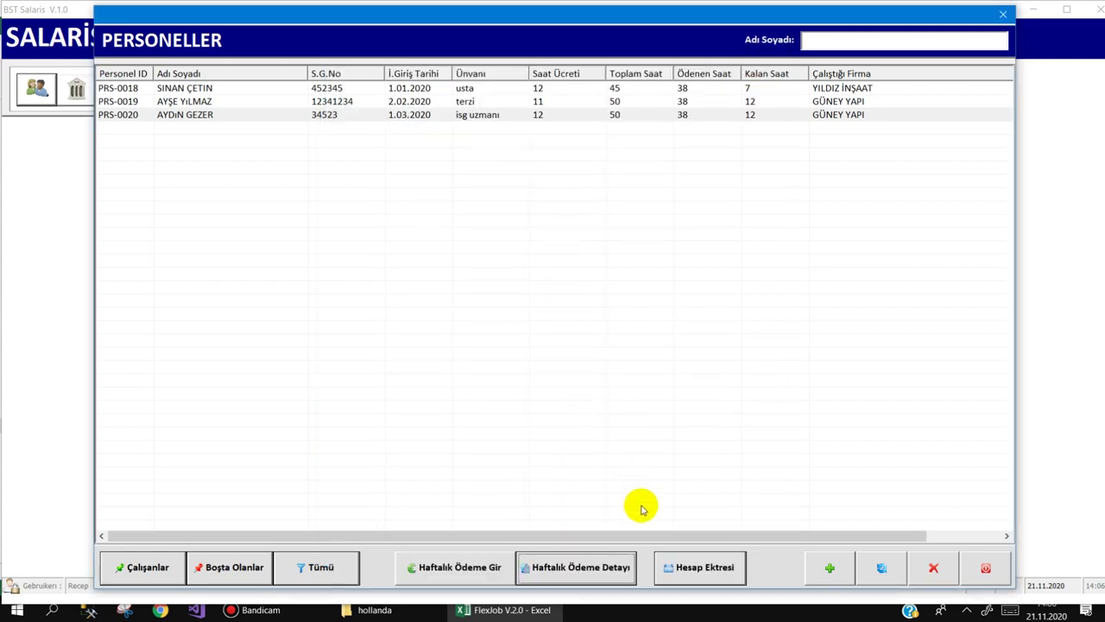
click(276, 117)
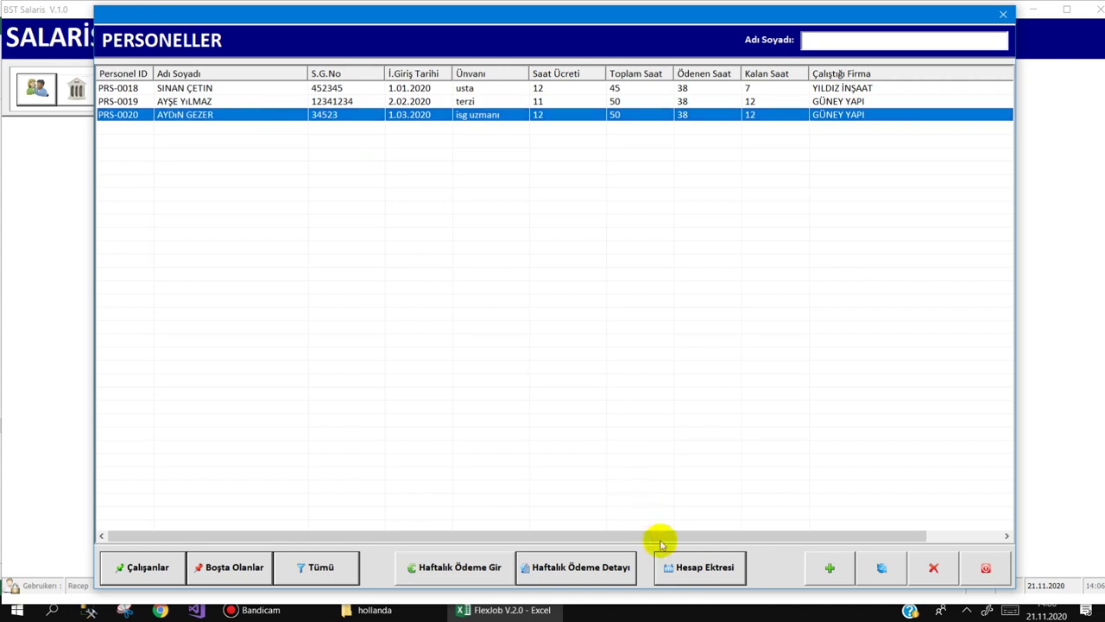
- Check PRS-0020's statement showing 144,00 owed, close it and the staff list, then open Firmalar
click(680, 567)
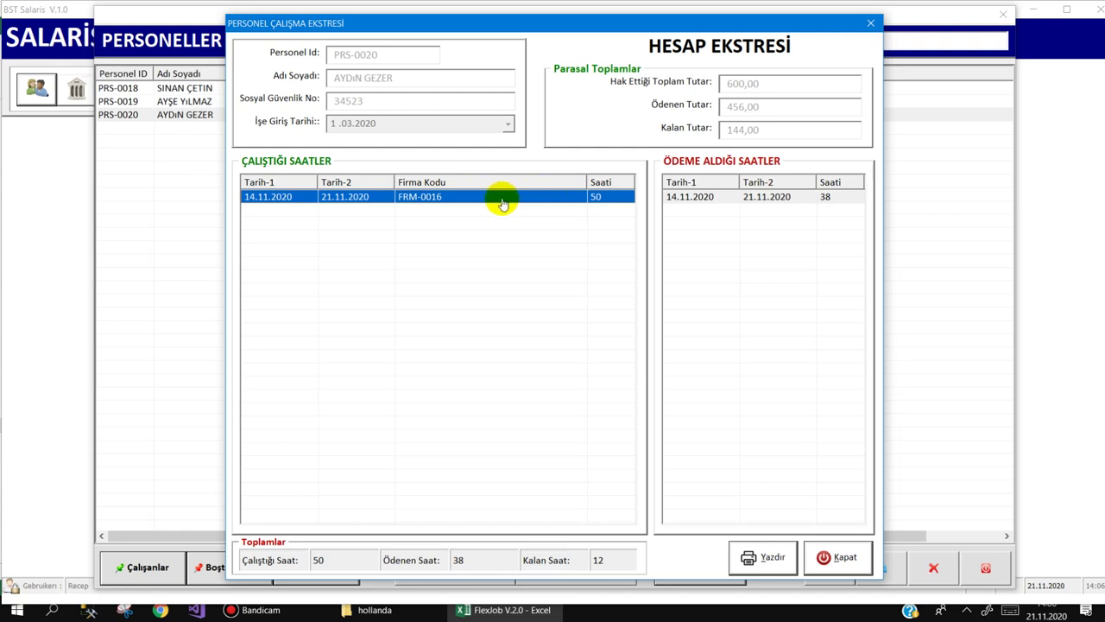
click(826, 199)
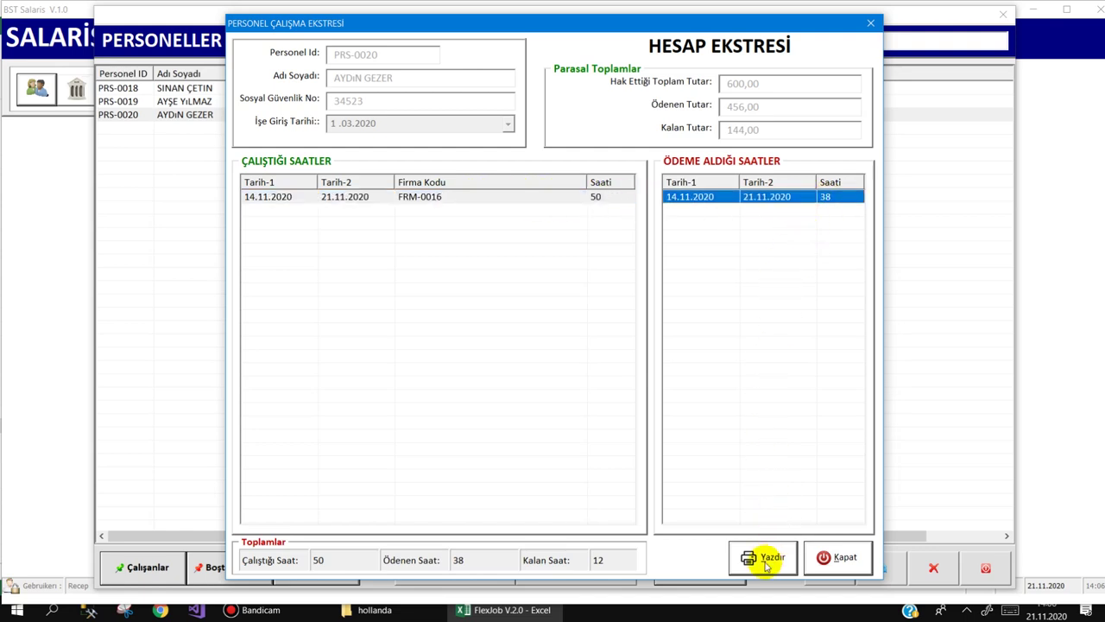
key(Escape)
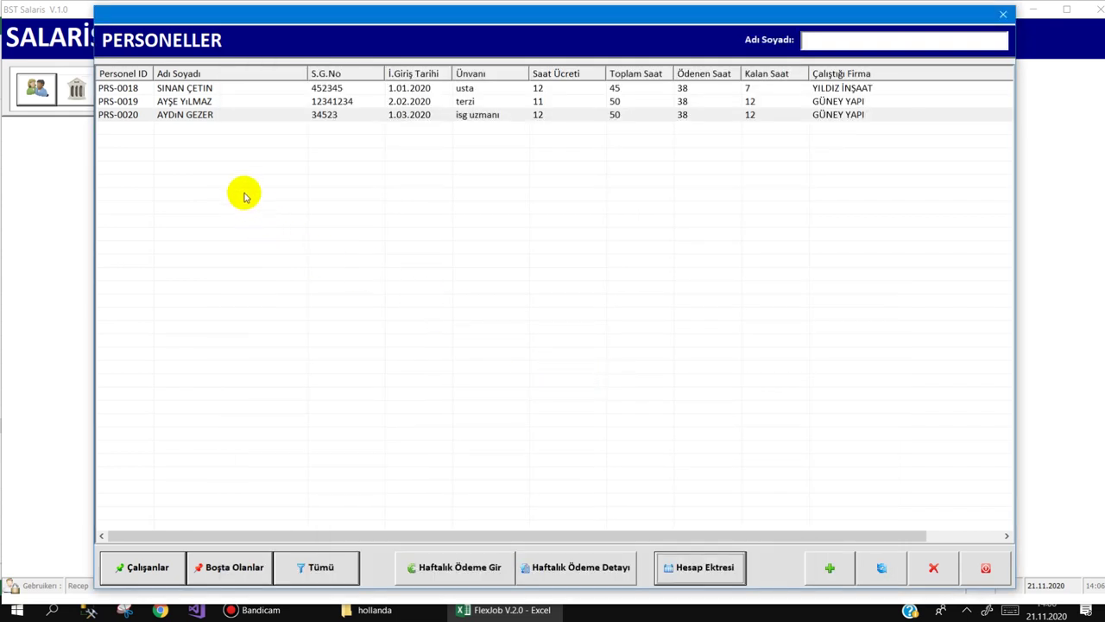
key(Escape)
click(77, 90)
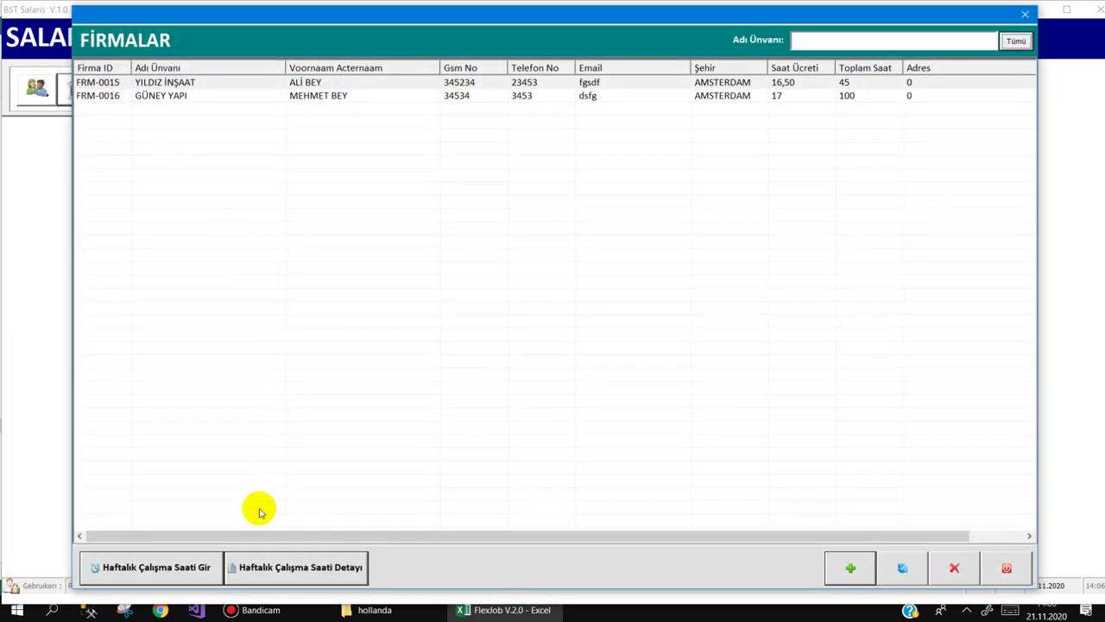
- Select YILDIZ İNŞAAT and set the weekly hours period to 21.11–28.11.2020
click(201, 82)
click(162, 565)
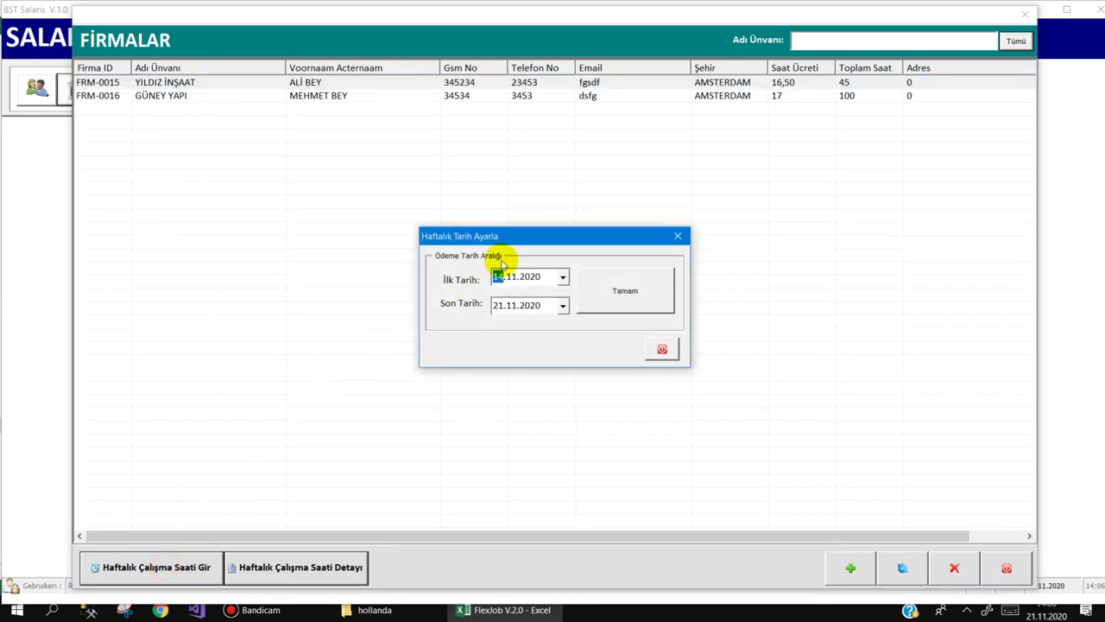
click(497, 307)
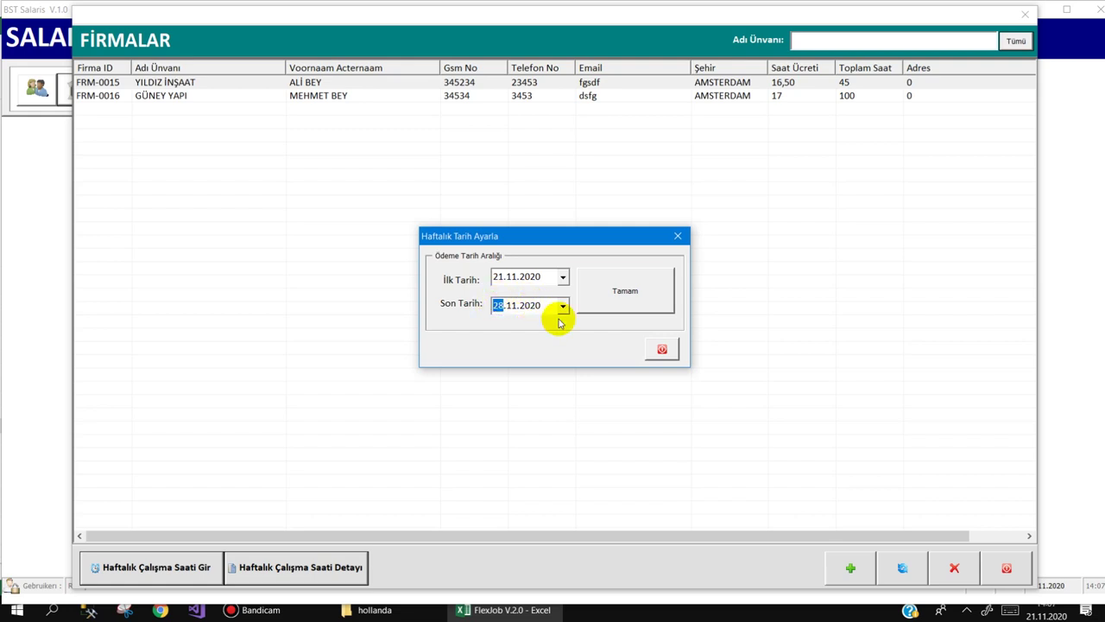
click(658, 348)
click(160, 568)
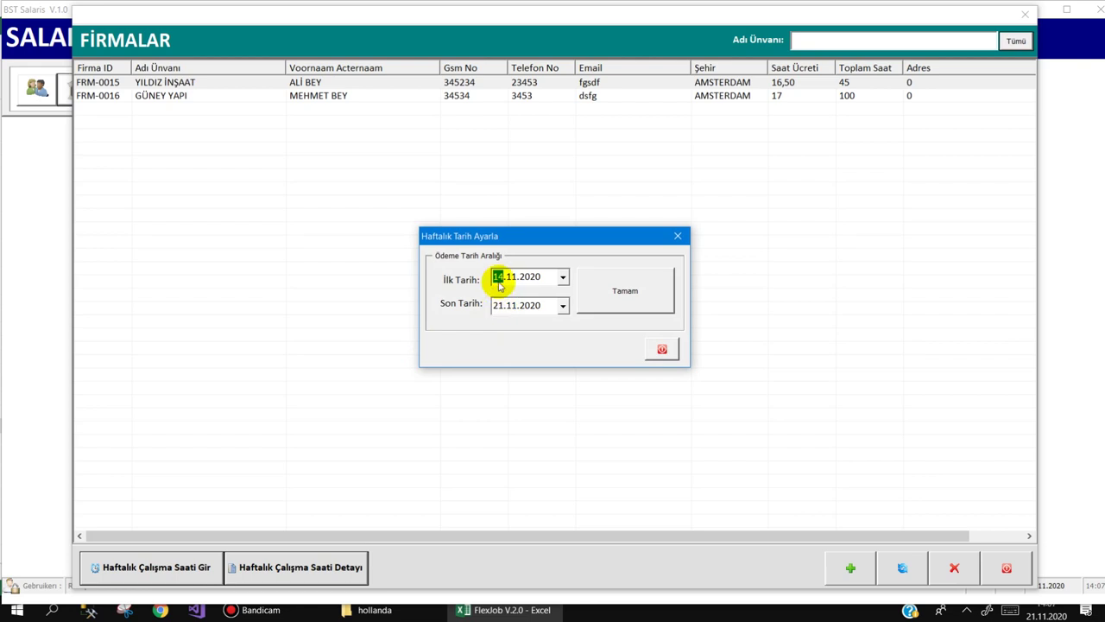
text(1)
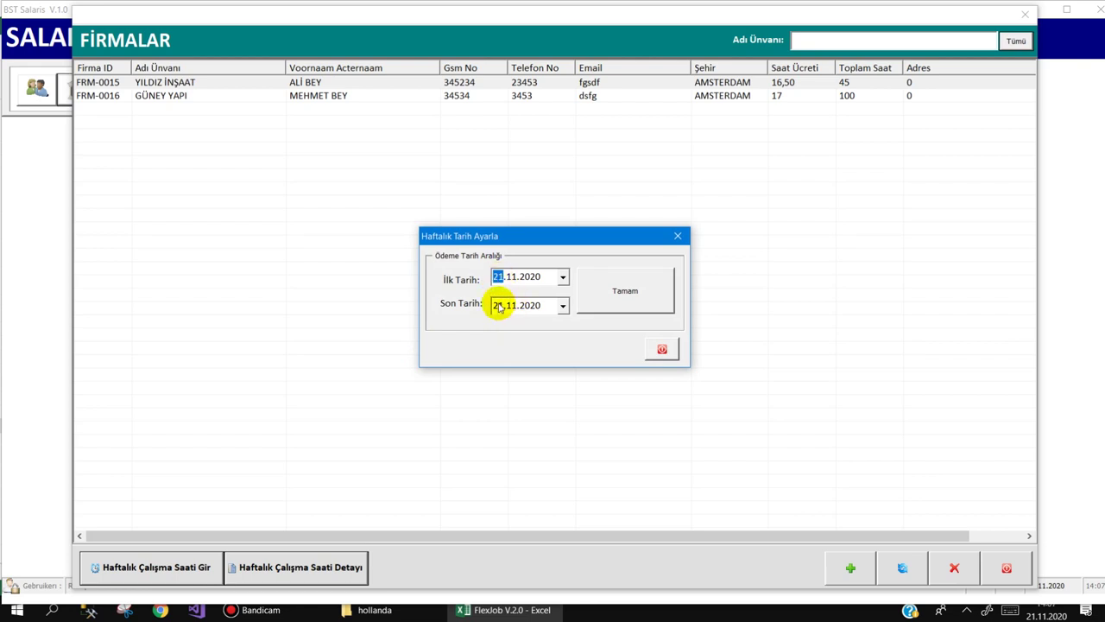
click(498, 307)
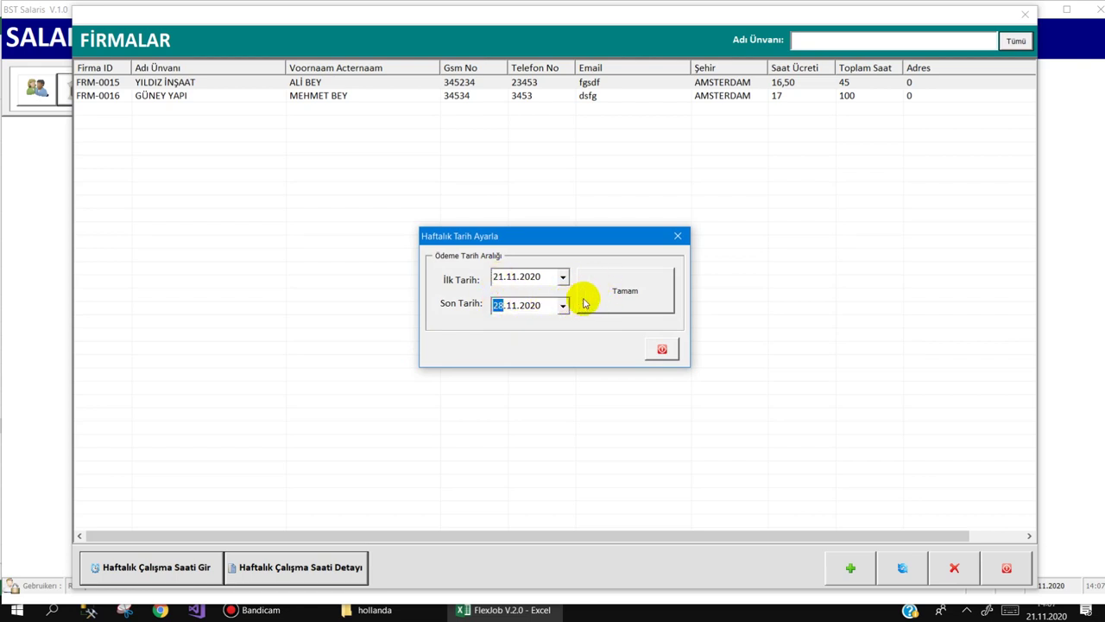
click(623, 291)
- Add 30 worked hours for the firm's employee and save the week's hours
double_click(531, 123)
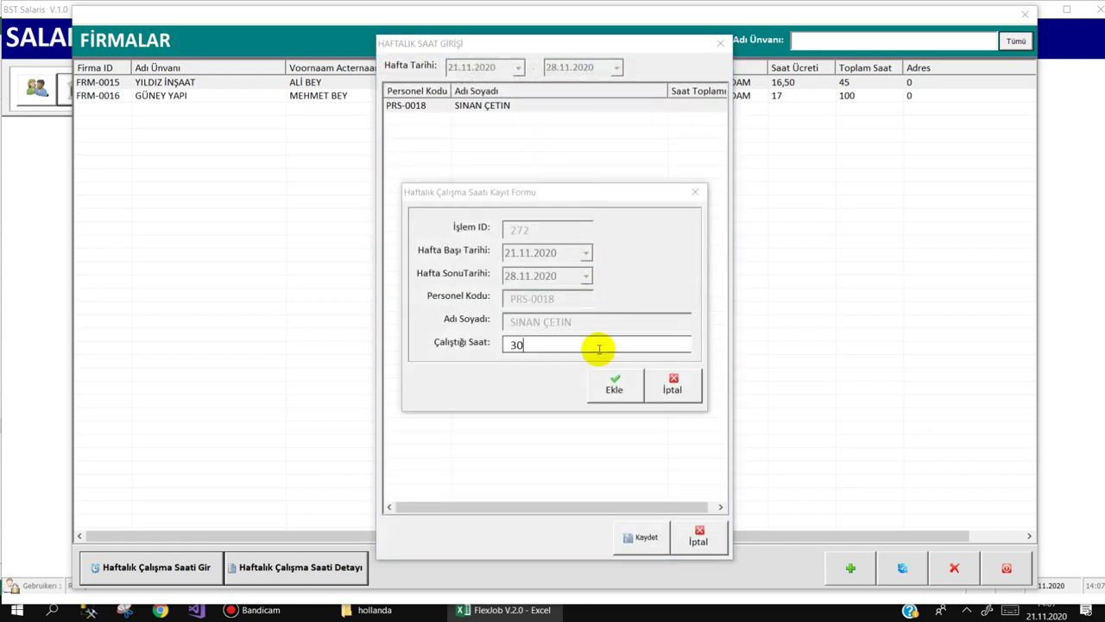
click(611, 385)
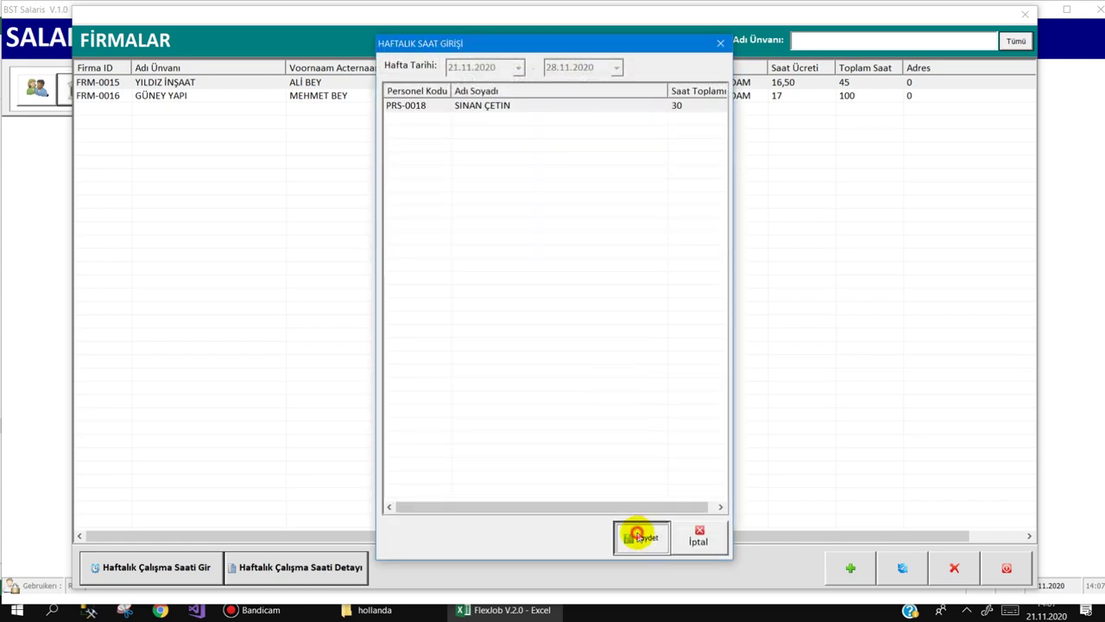
click(640, 537)
click(540, 348)
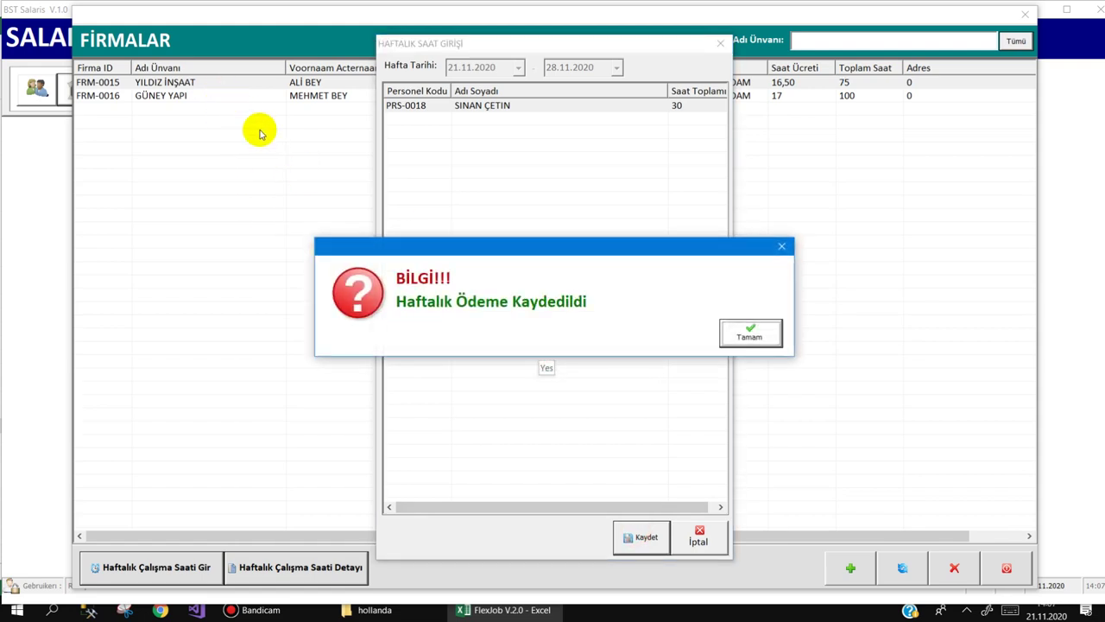
click(747, 334)
- Select GÜNEY YAPI and set its weekly hours period to 21.11–28.11.2020
click(168, 96)
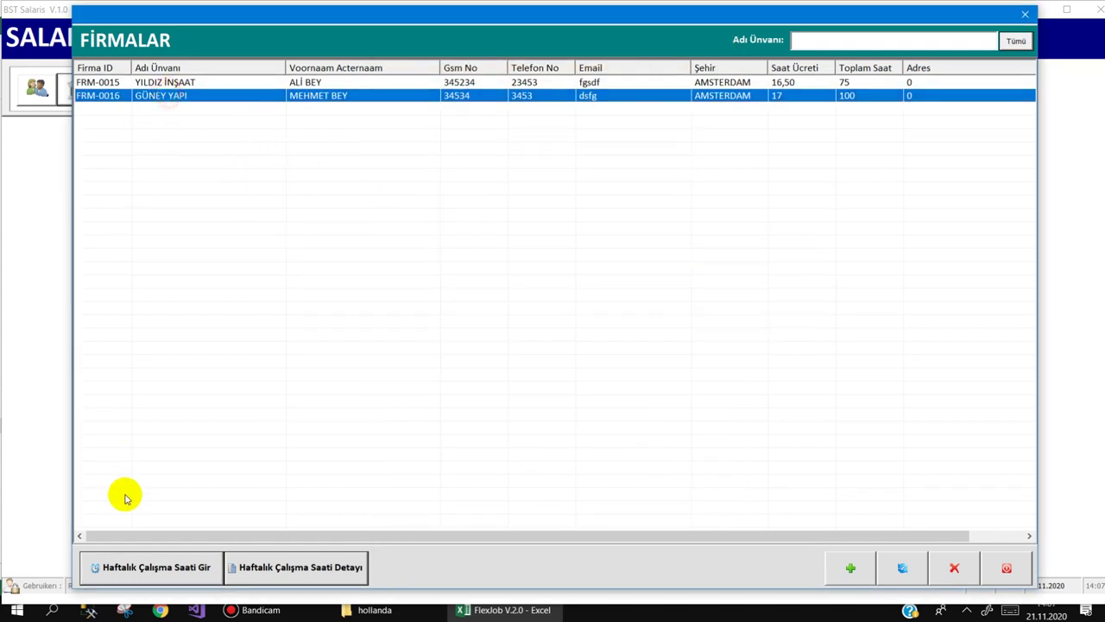
click(143, 566)
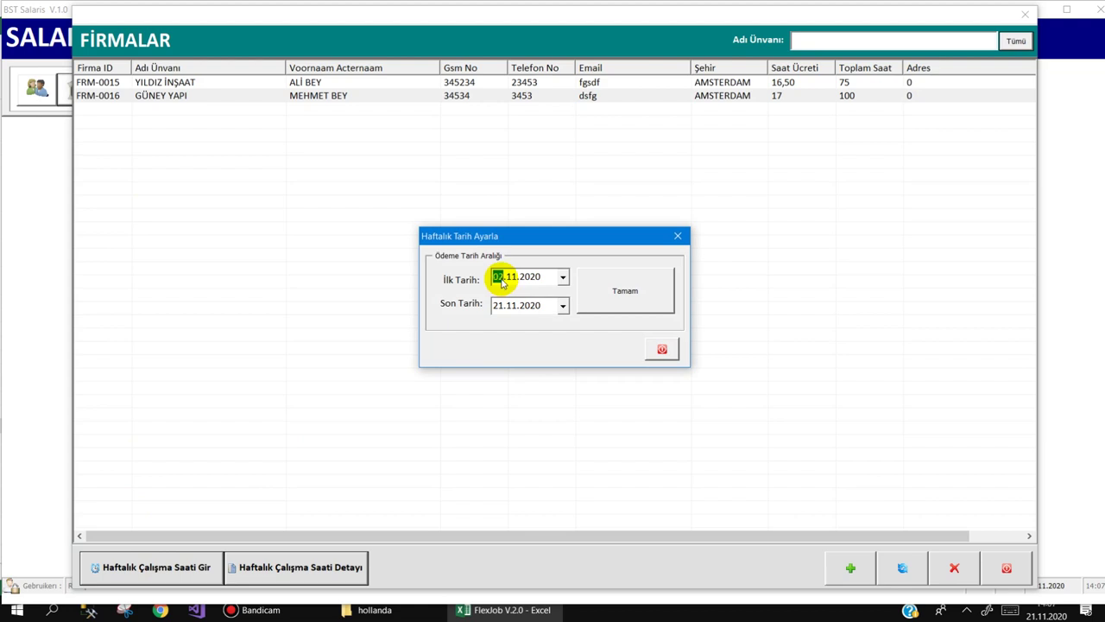
text(21)
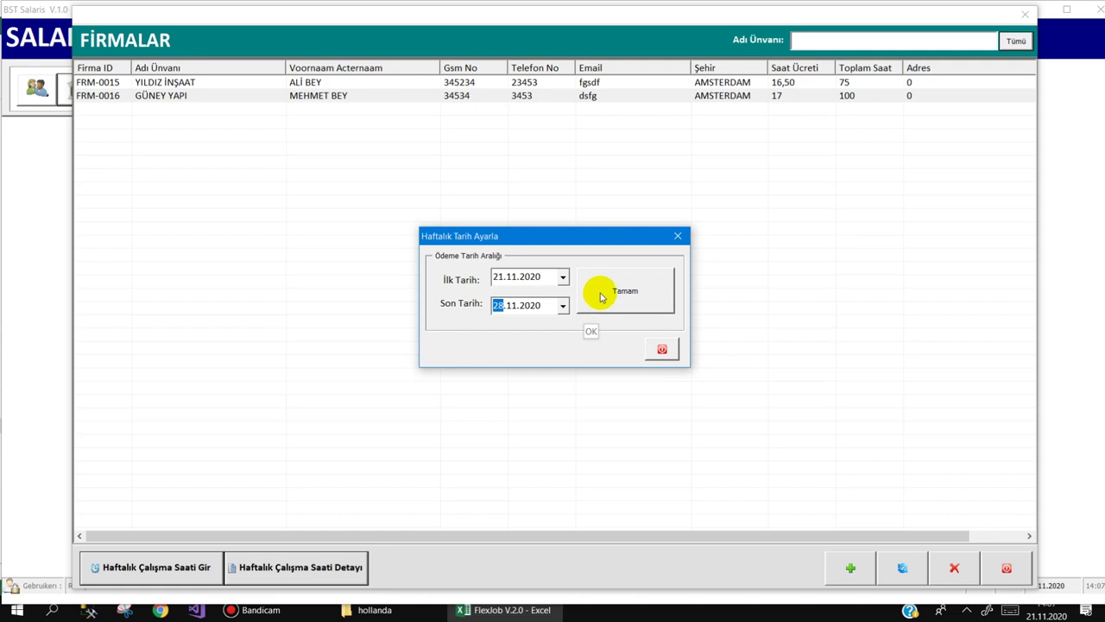
click(601, 296)
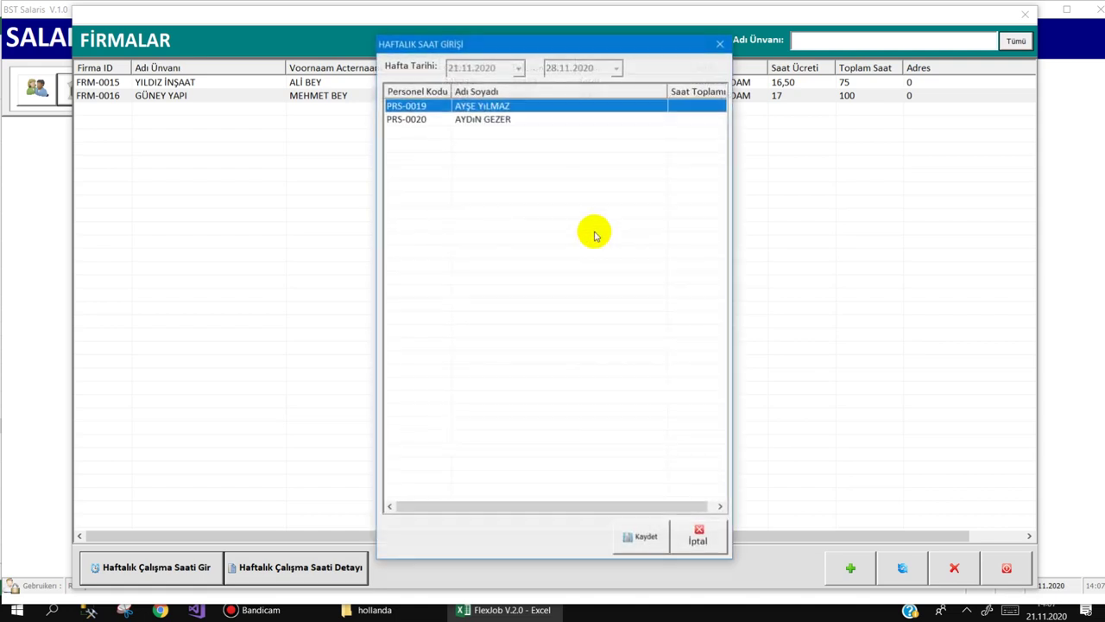
- Add 10 hours for each of the two employees and save the week
double_click(531, 110)
text(10)
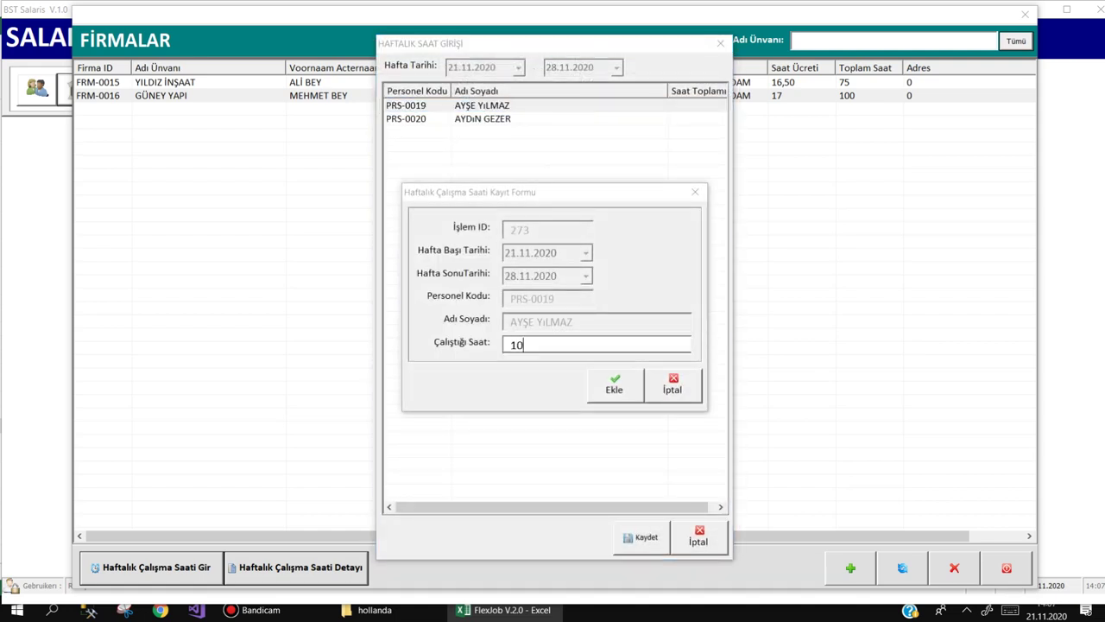
click(613, 385)
click(585, 119)
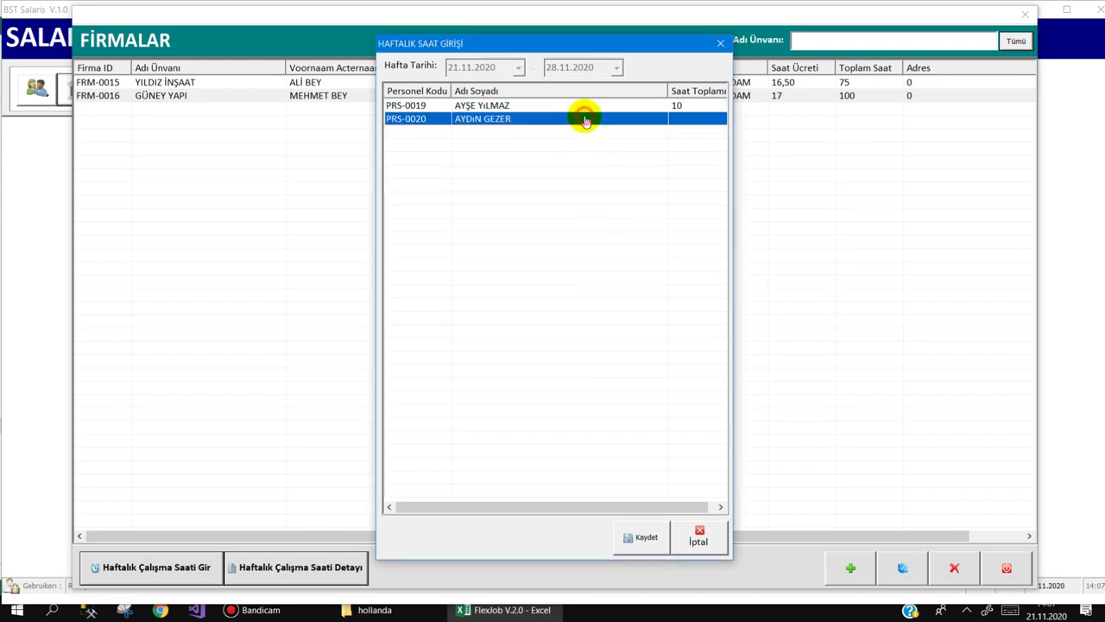
double_click(586, 119)
text(0)
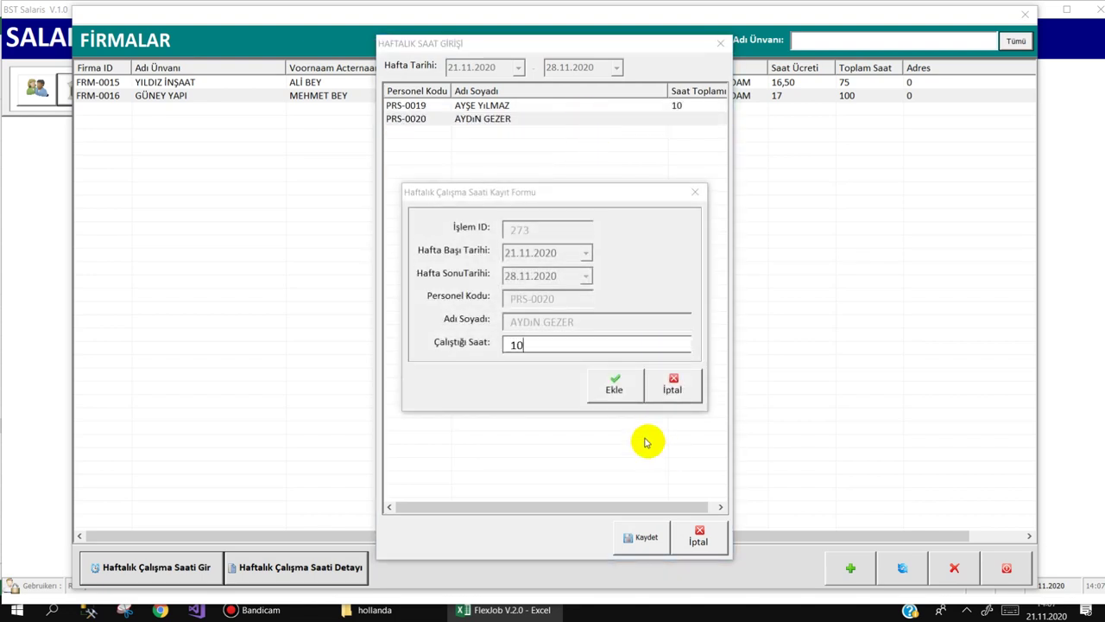
click(614, 385)
click(644, 539)
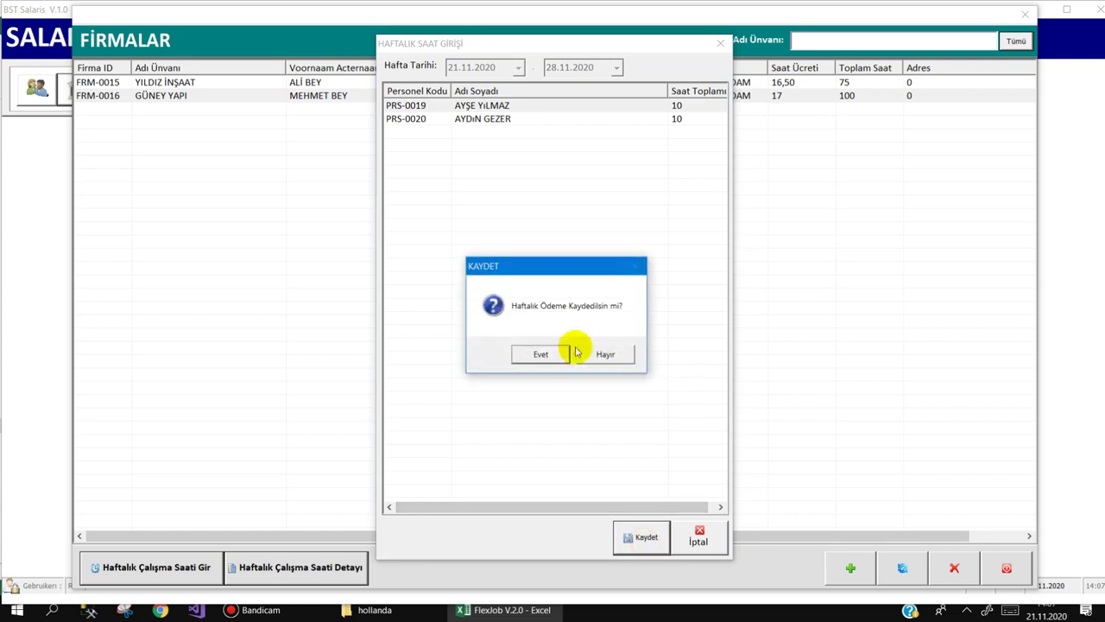
click(553, 357)
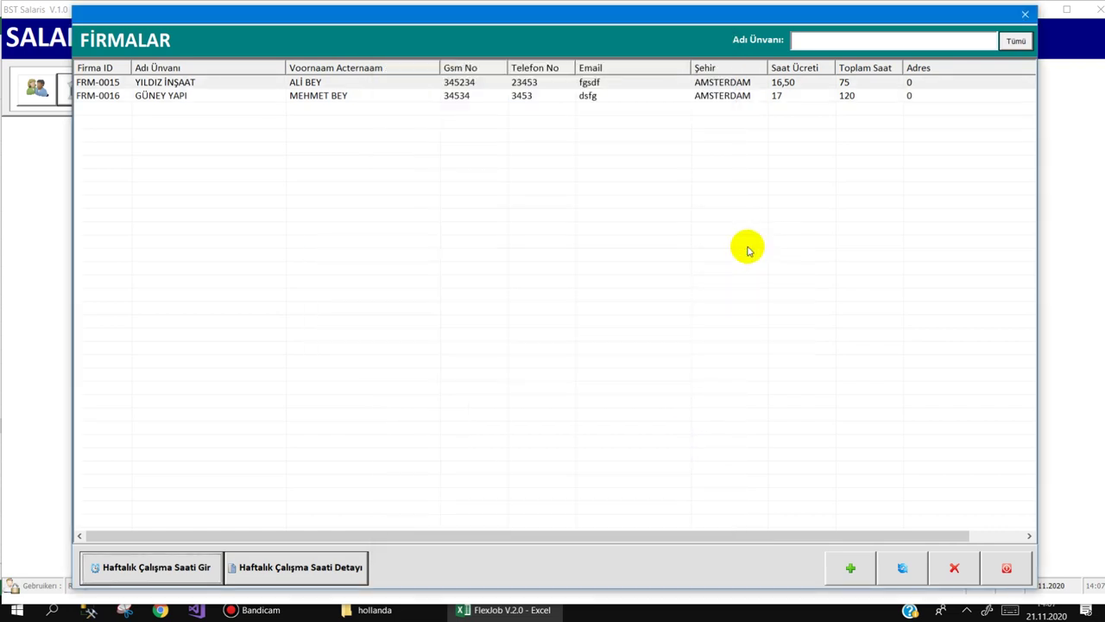
- Check the firm totals of 75 and 120 hours, then open the personnel list
click(851, 82)
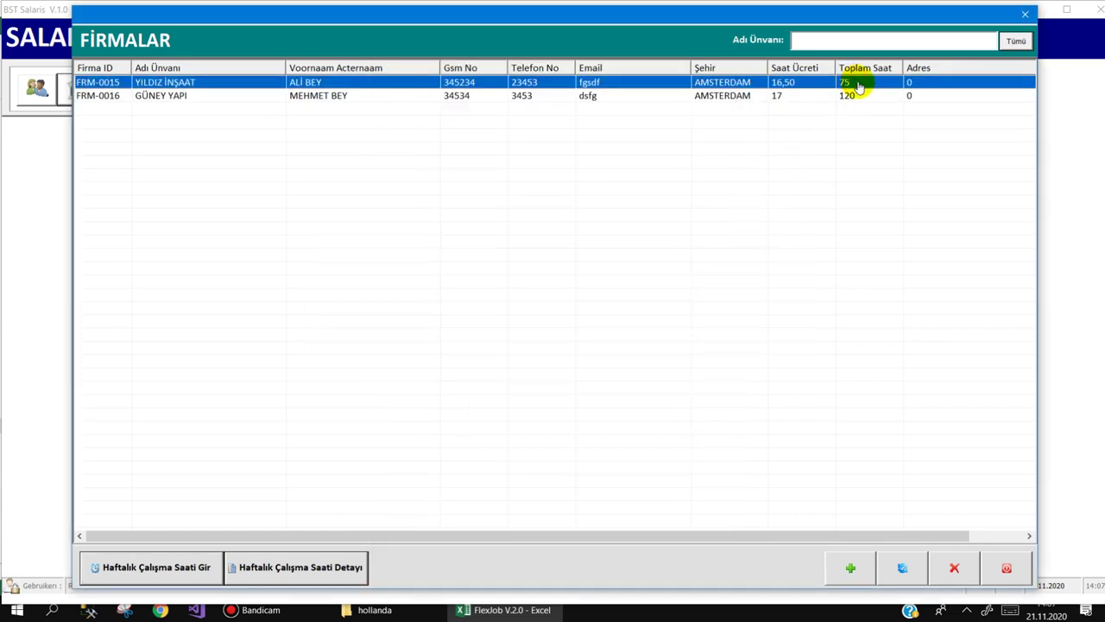
click(854, 96)
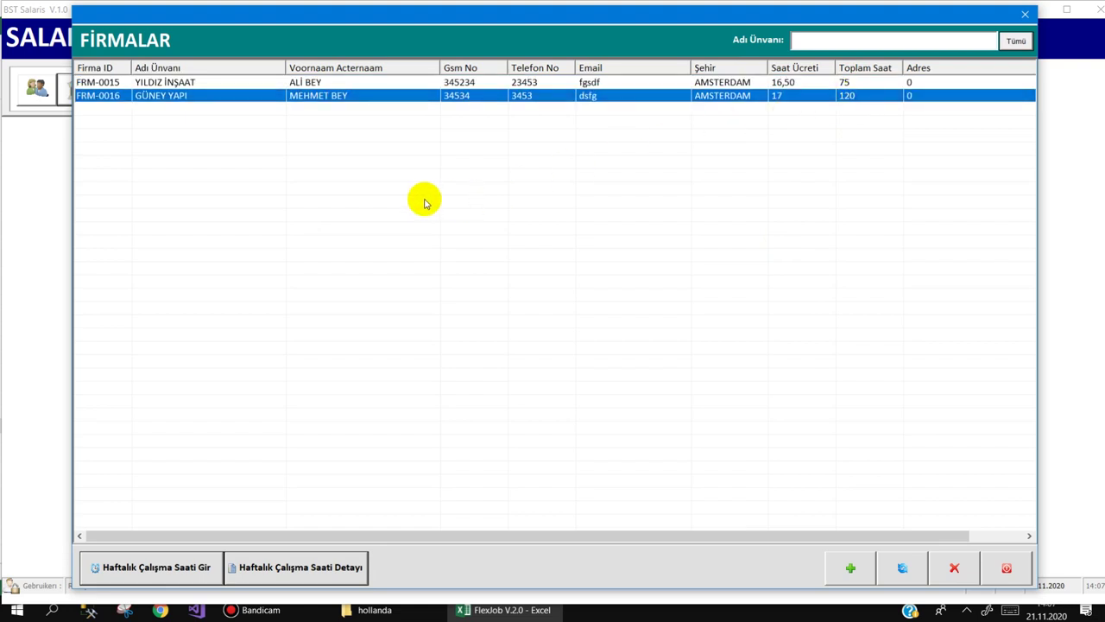
key(Escape)
click(34, 90)
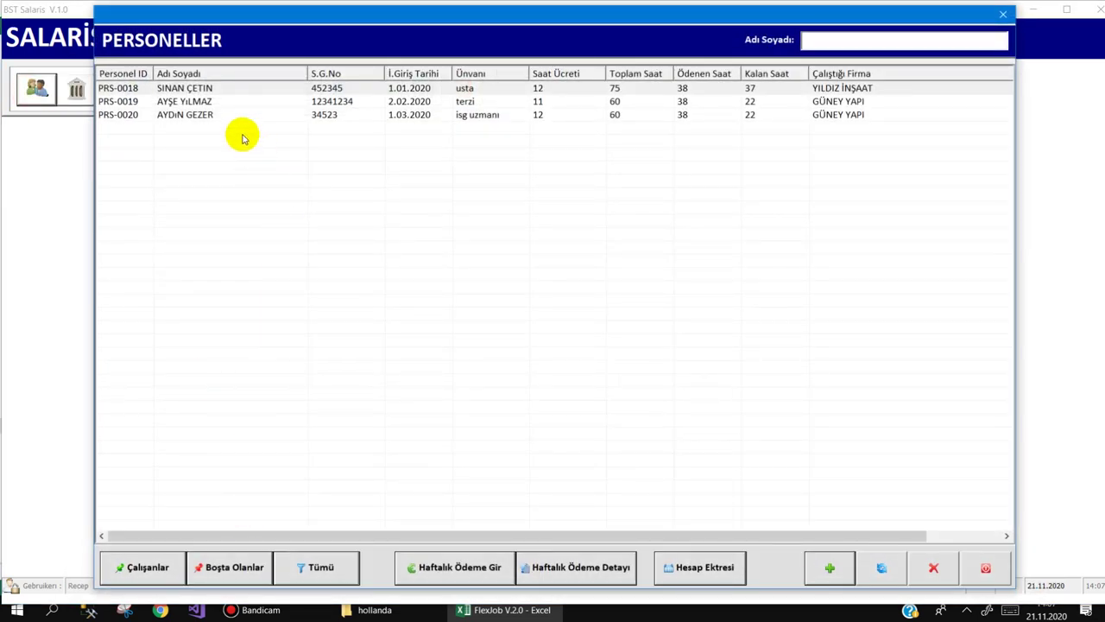
- Enter 38 paid hours for each of the three employees for 21.11–28.11.2020
click(450, 570)
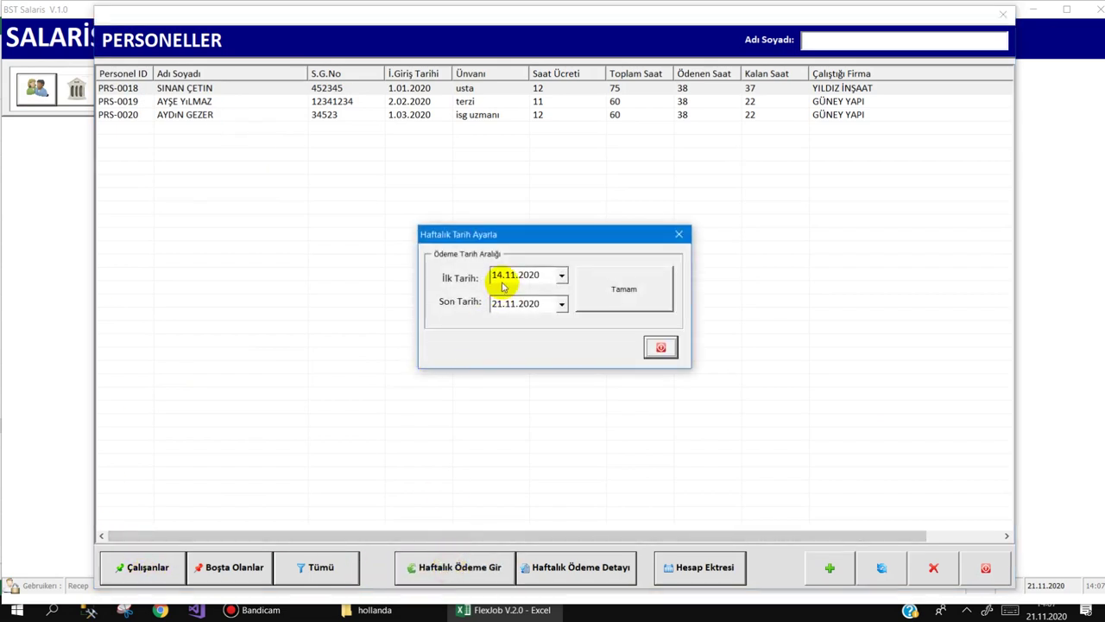
click(621, 289)
click(546, 110)
double_click(547, 110)
text(38)
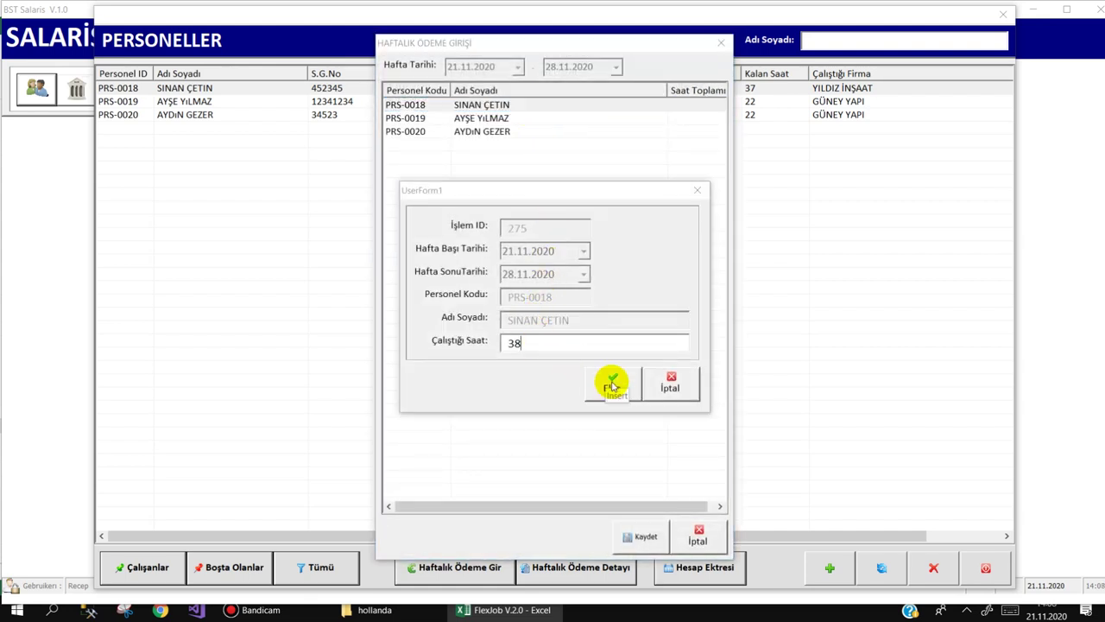
click(609, 383)
double_click(543, 117)
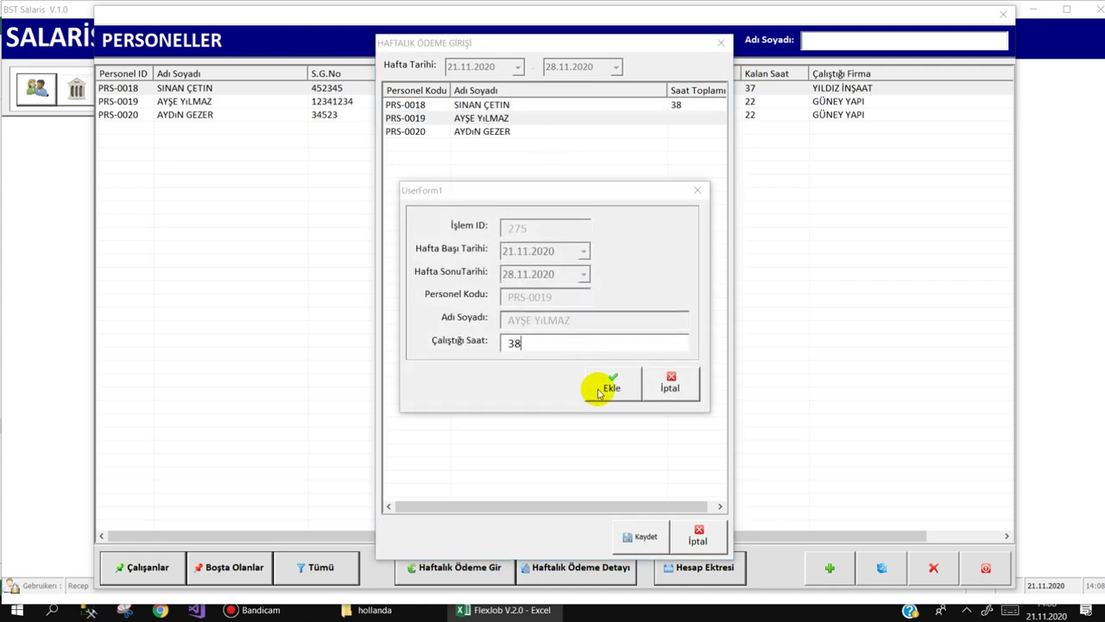
click(605, 386)
click(522, 133)
double_click(523, 133)
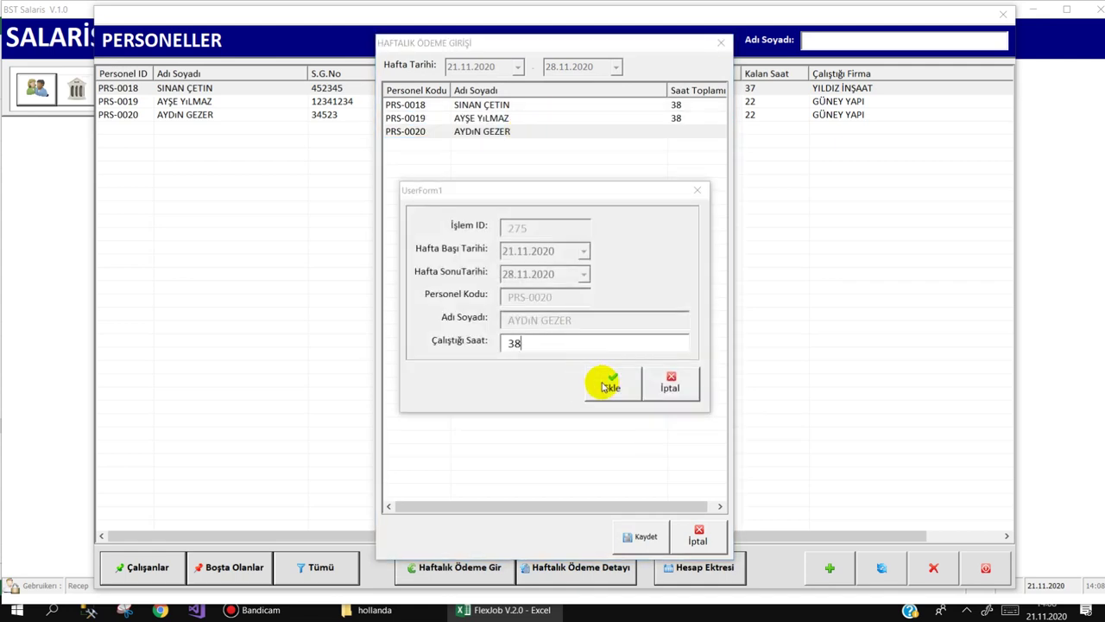
click(604, 382)
- Save the weekly payments and review each employee's 76 paid hours
click(633, 540)
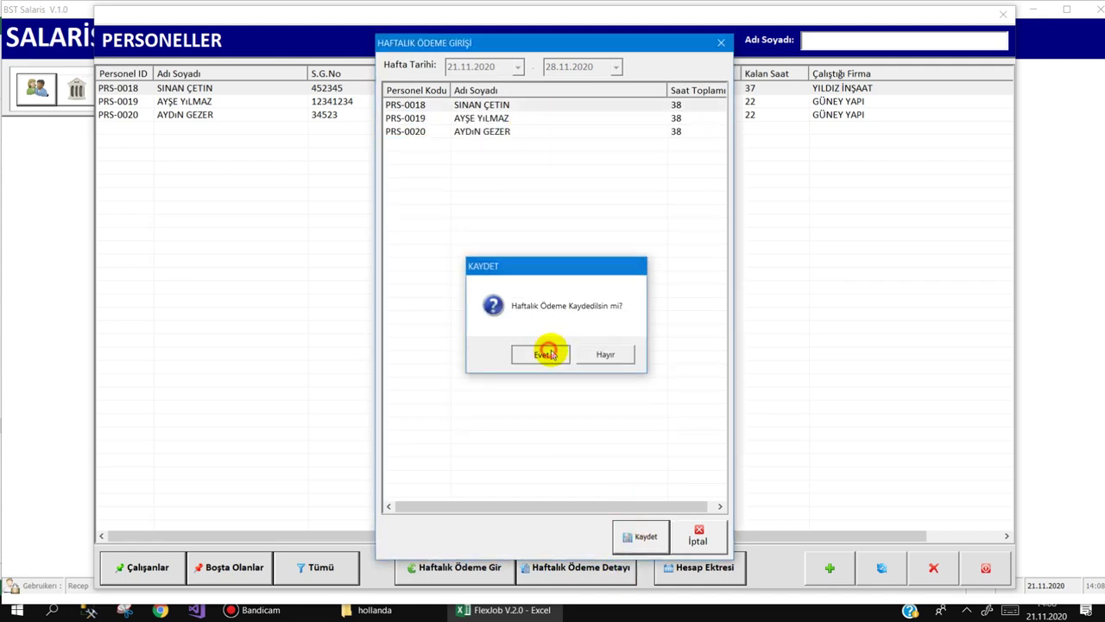
click(545, 352)
click(750, 333)
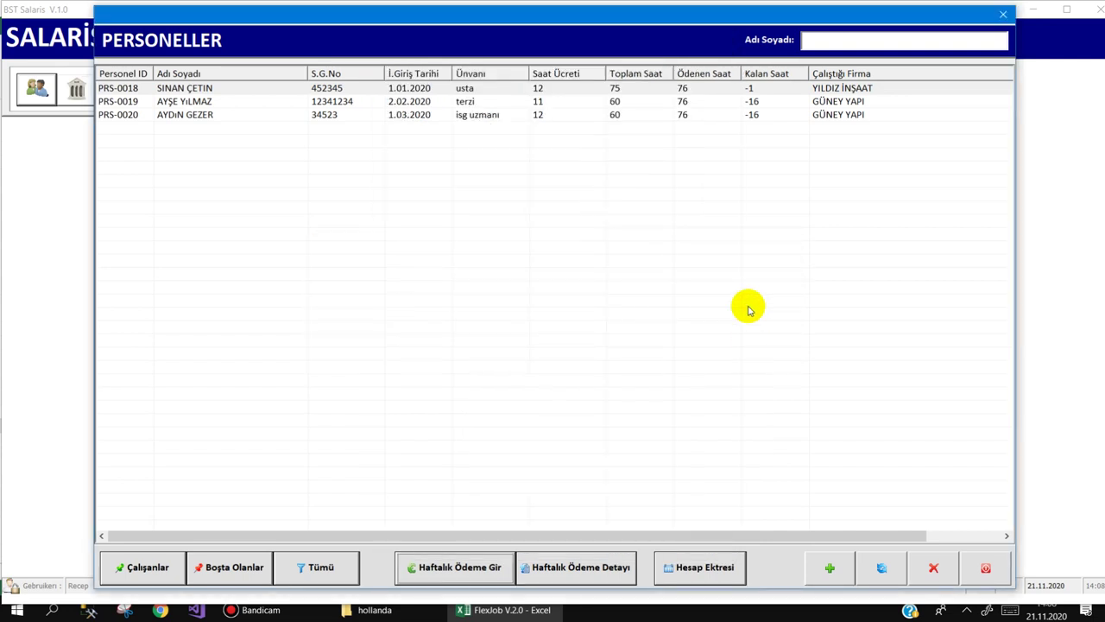
click(752, 89)
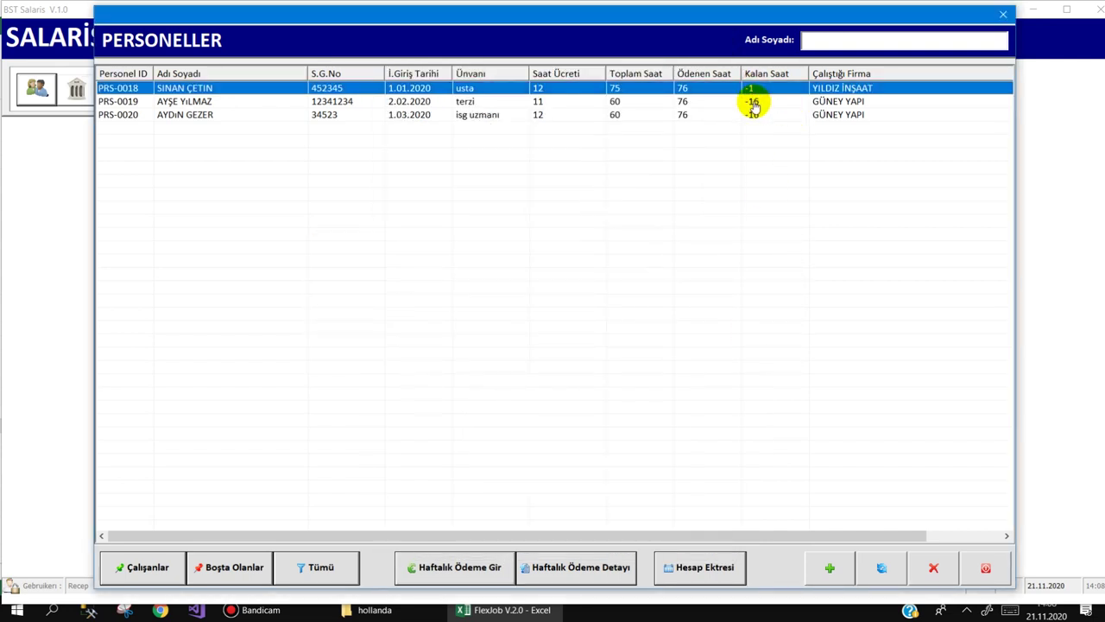
click(753, 103)
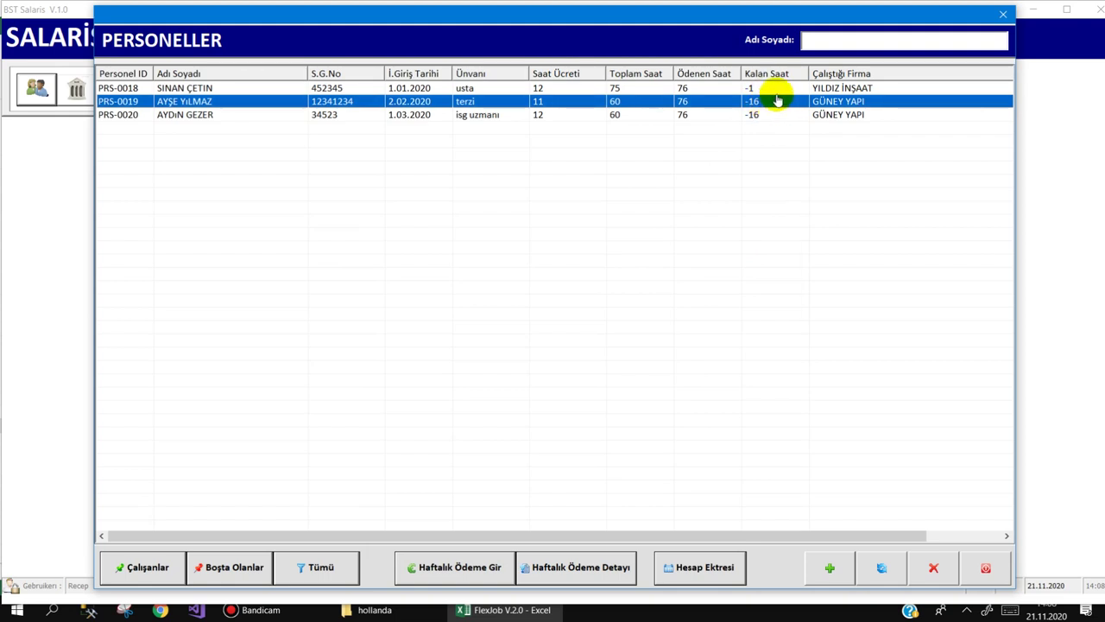
click(681, 113)
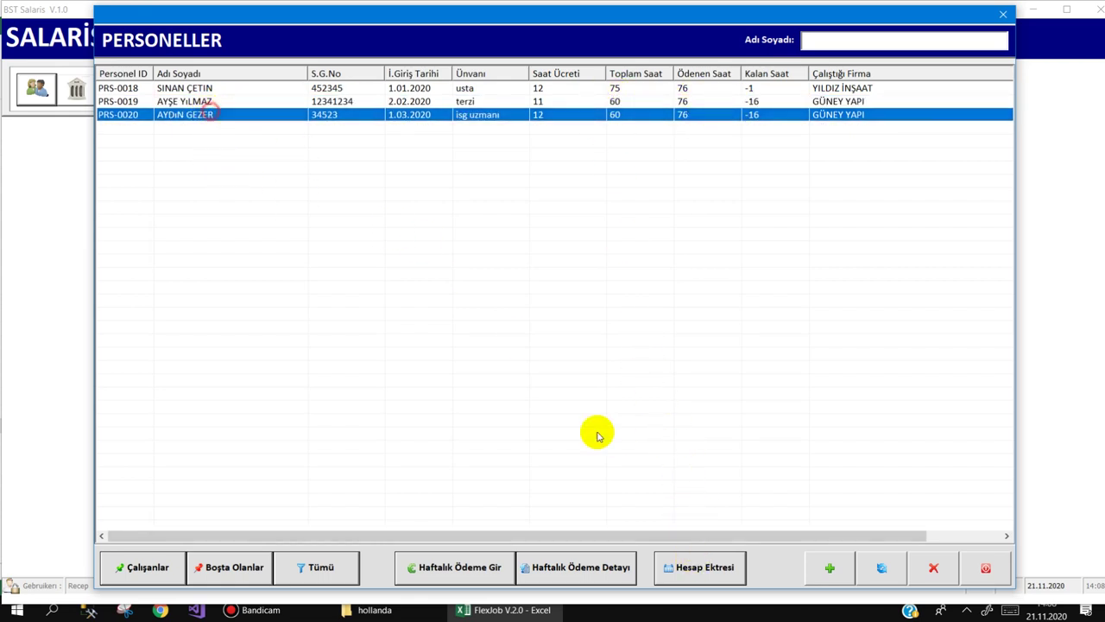
- Save the third employee's account statement as a PDF on the Desktop and open it
click(700, 567)
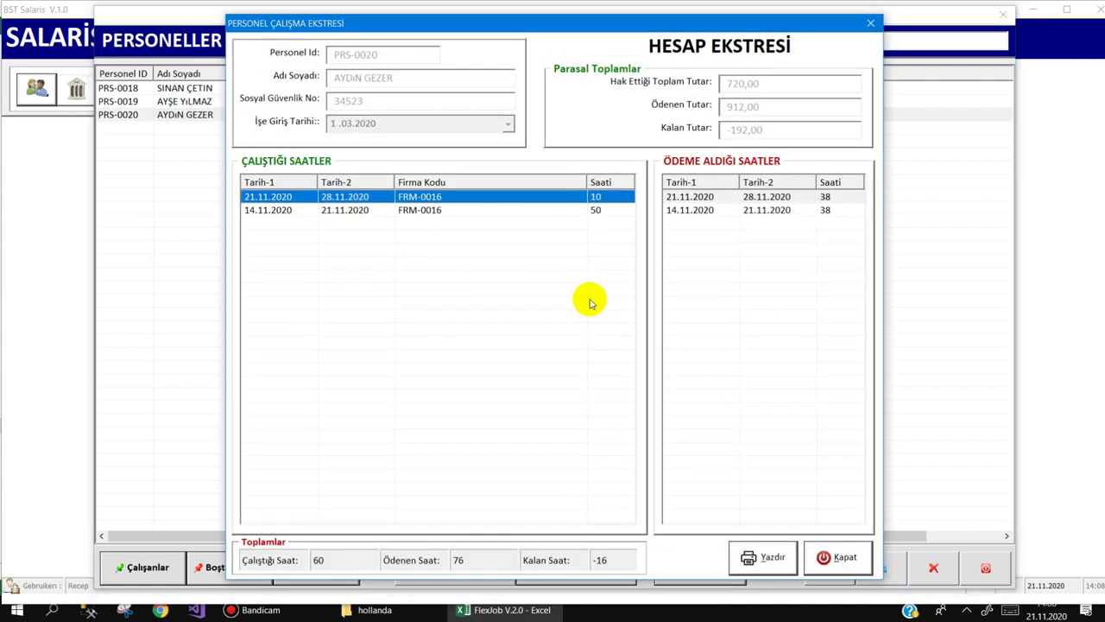
click(753, 557)
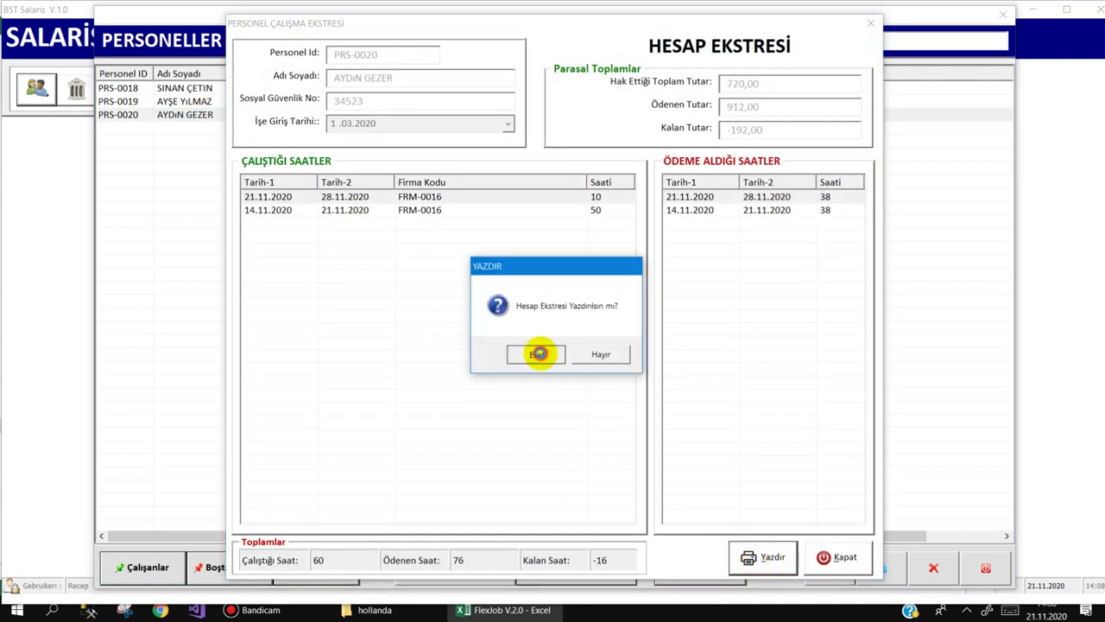
click(537, 354)
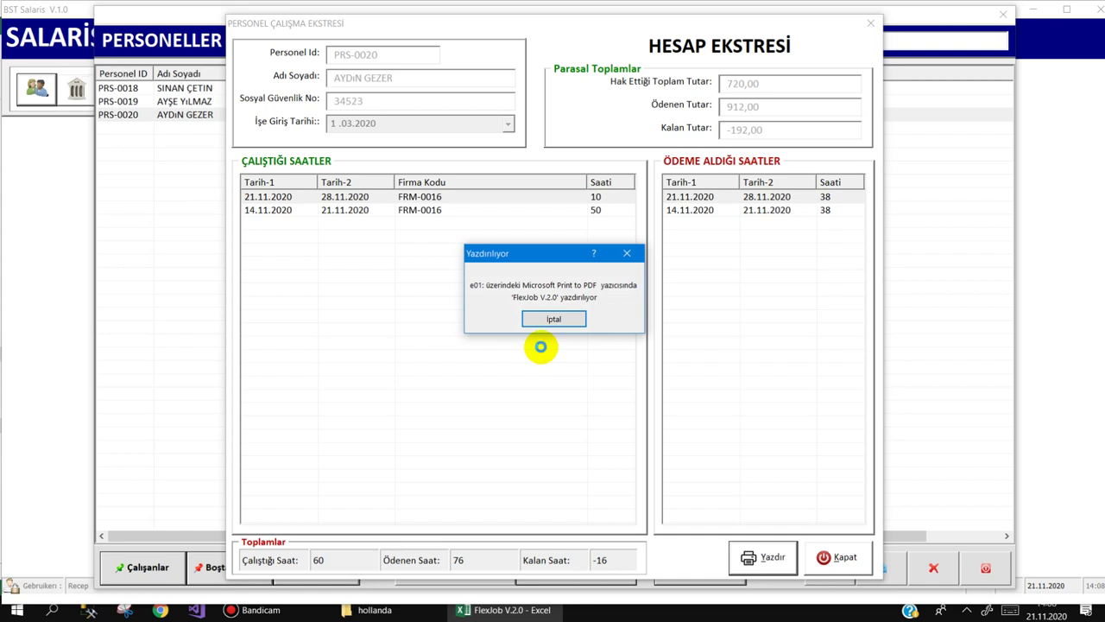
click(524, 380)
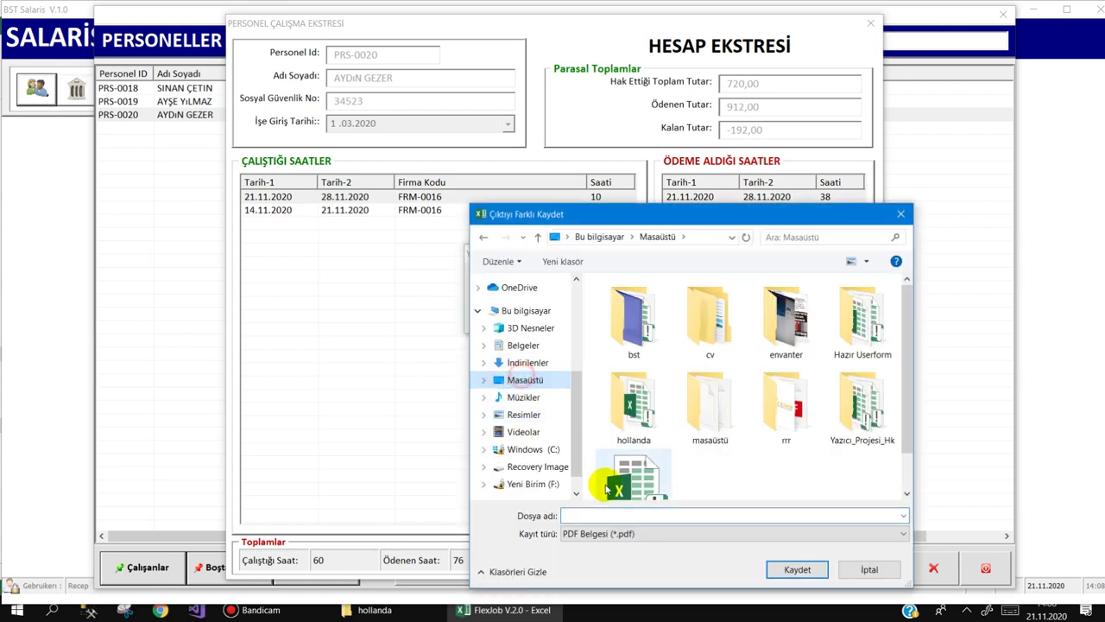
click(601, 518)
text(aydın)
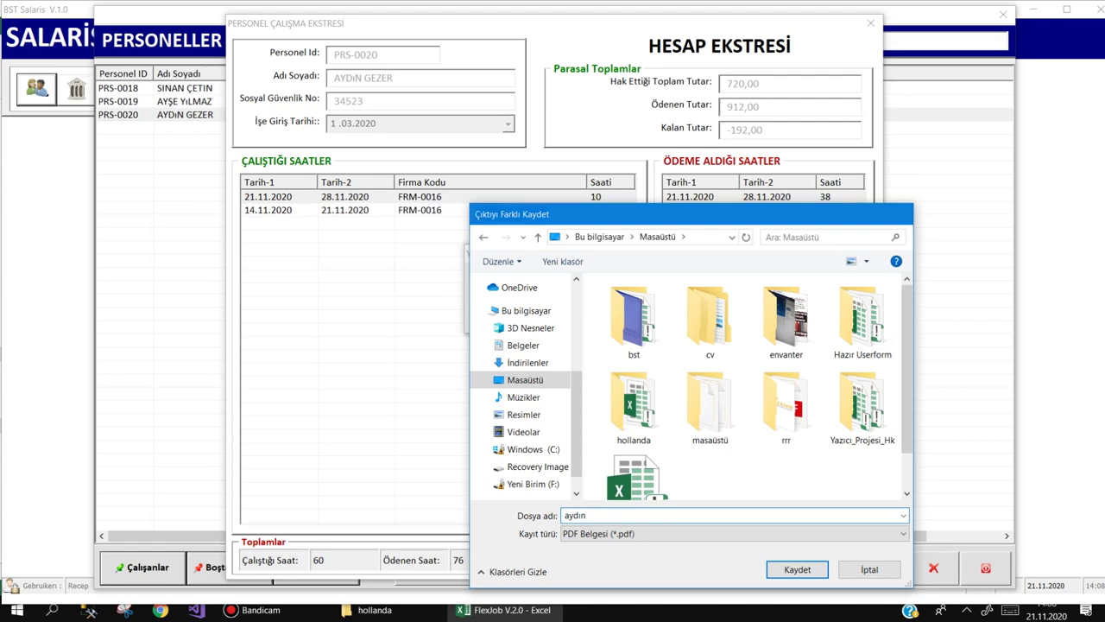
key(Return)
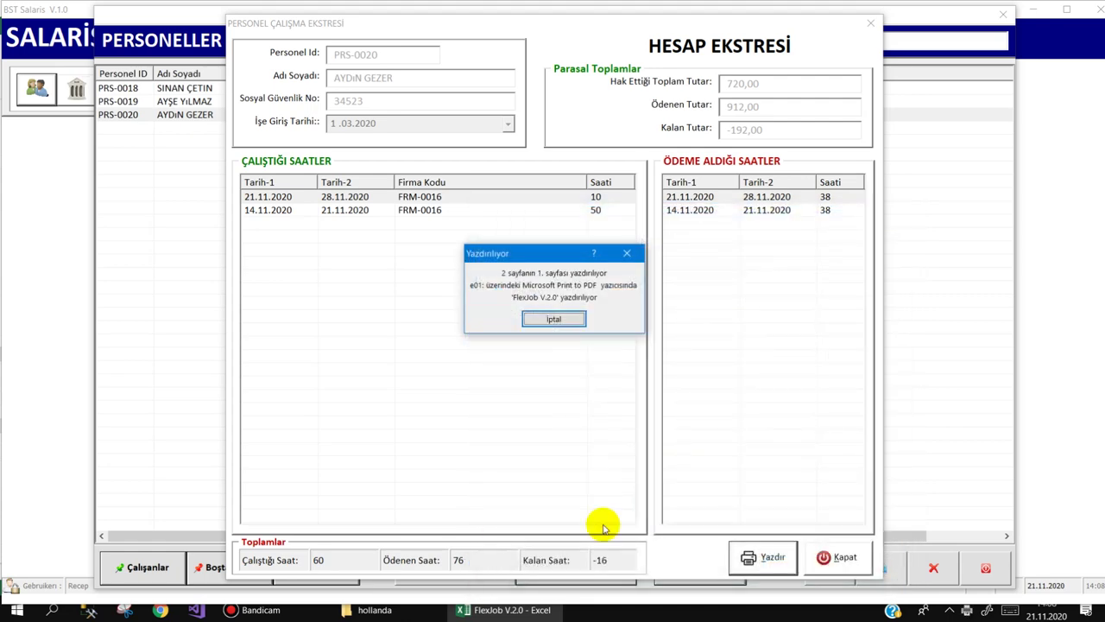
key(Return)
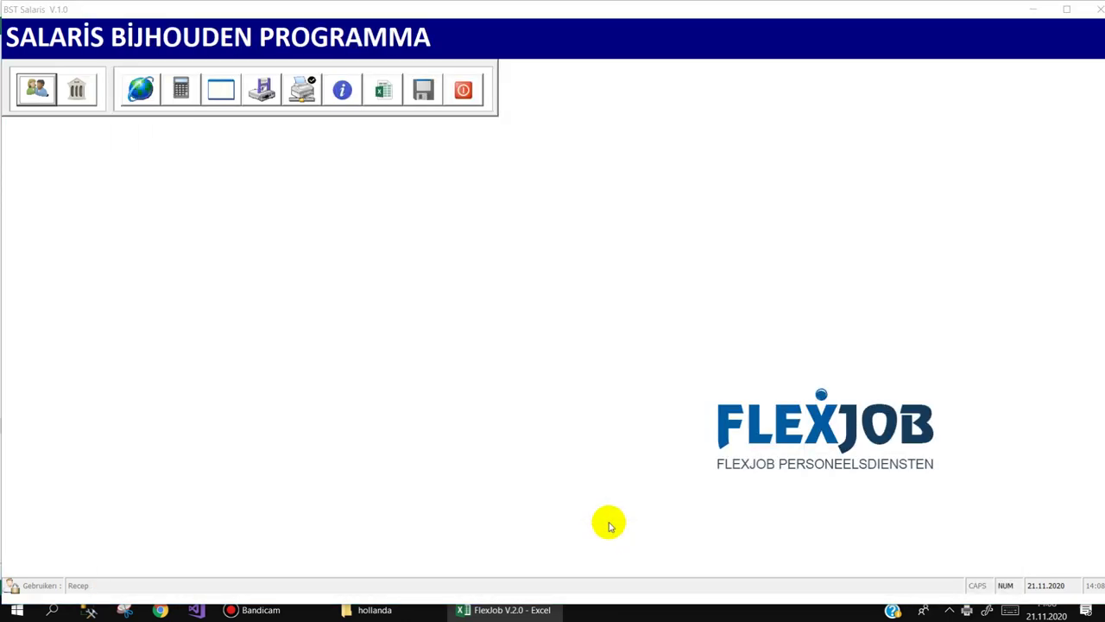
key(super+d)
double_click(302, 455)
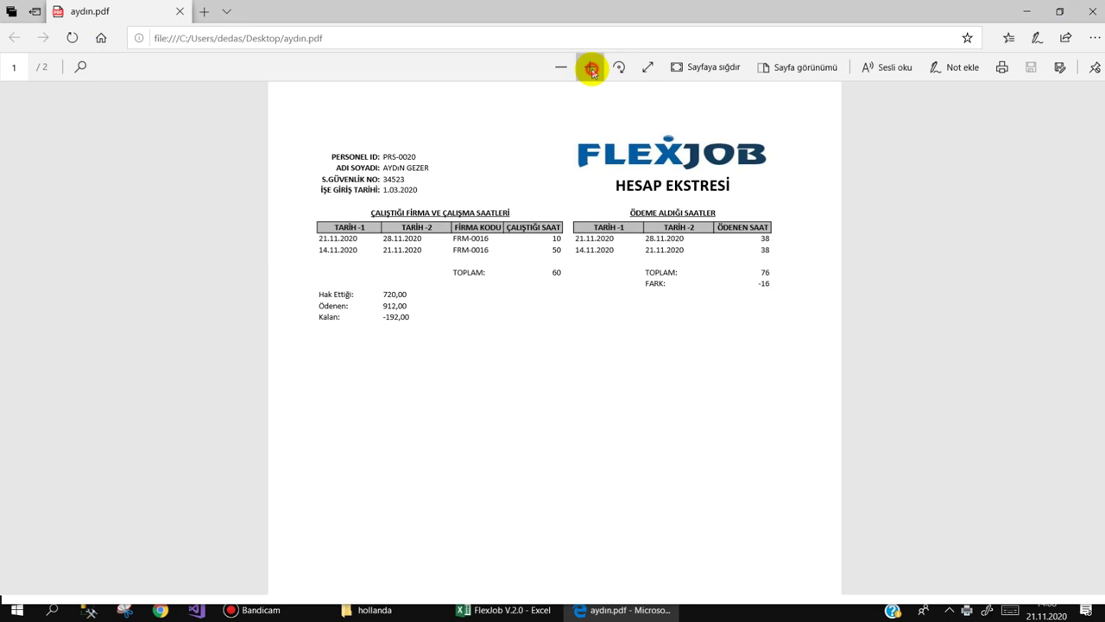
- Read the statement zoomed in twice, close Edge, and select GÜNEY YAPI in the firms list
click(590, 67)
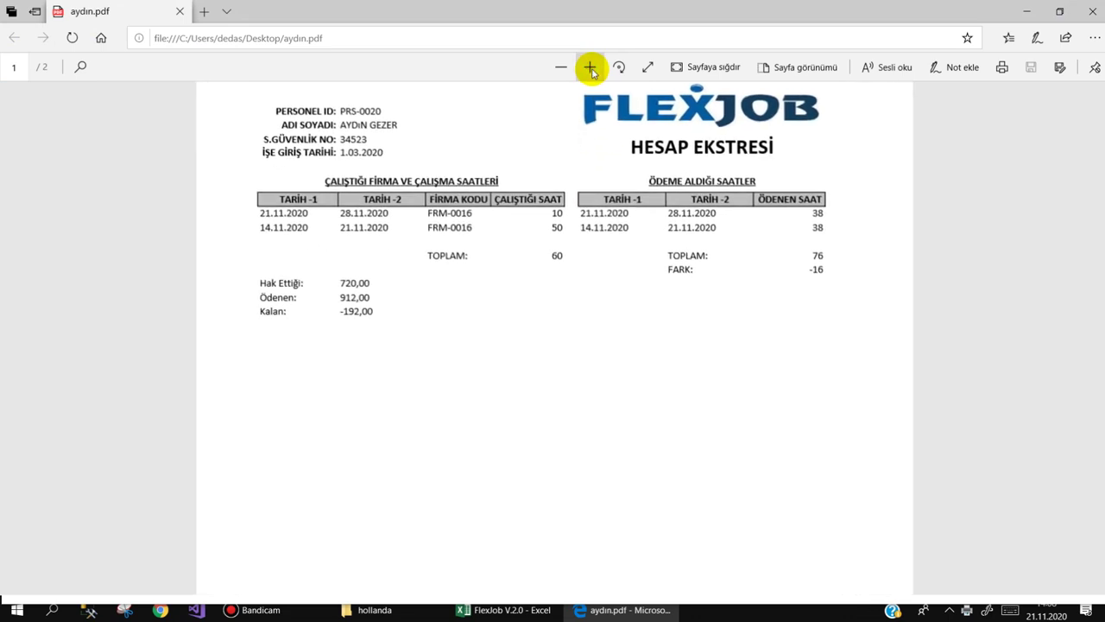
click(589, 66)
scroll(609, 160, up, 2)
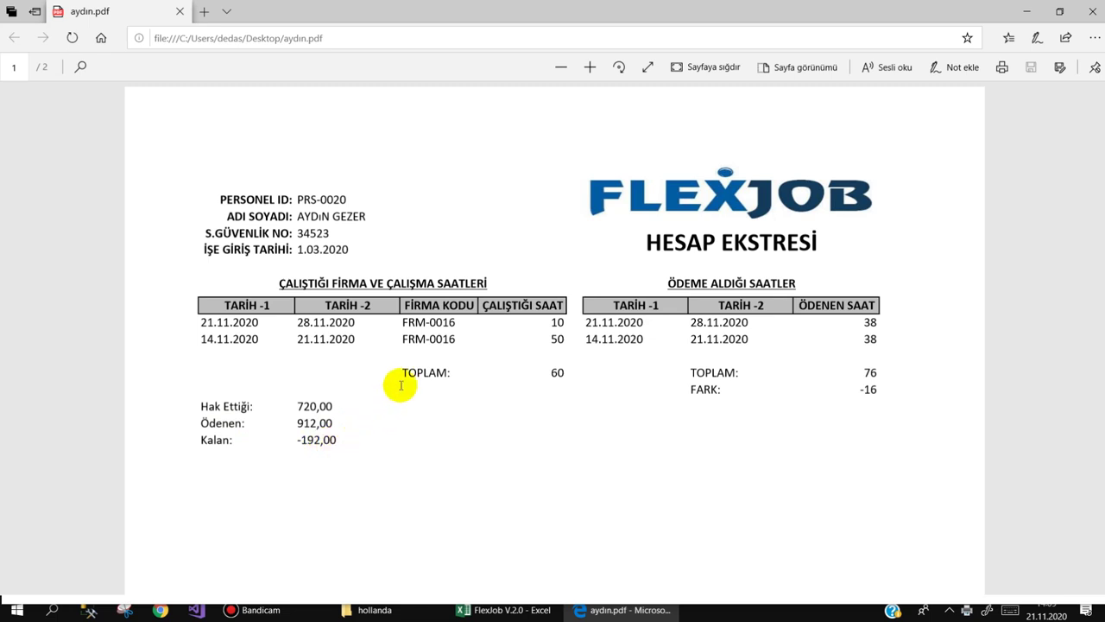
scroll(400, 382, down, 1)
scroll(400, 383, up, 1)
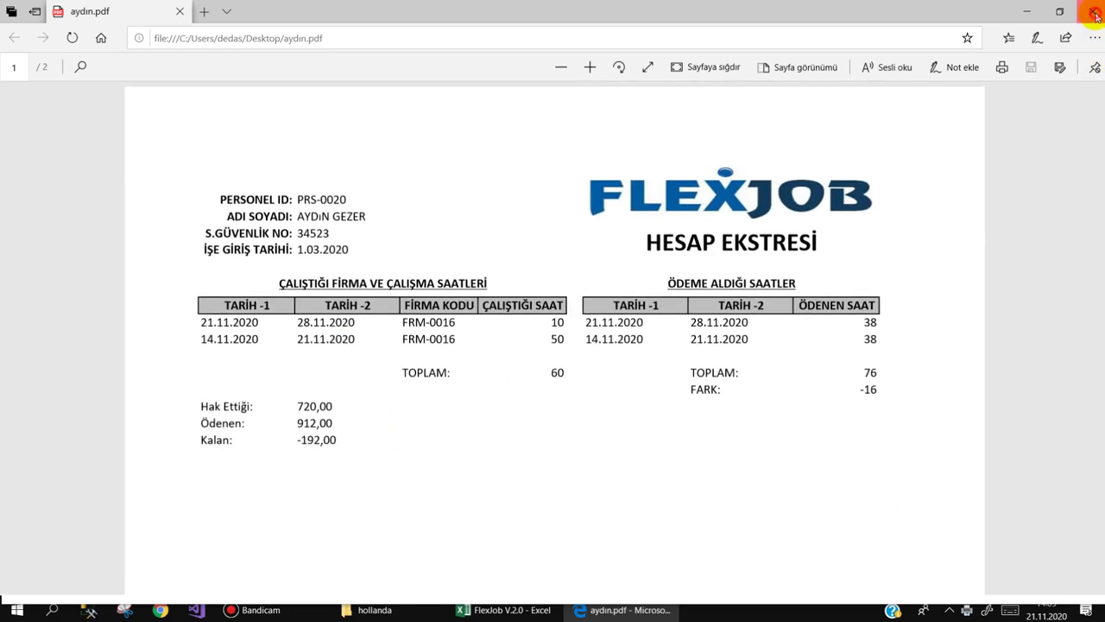
click(1095, 12)
click(82, 92)
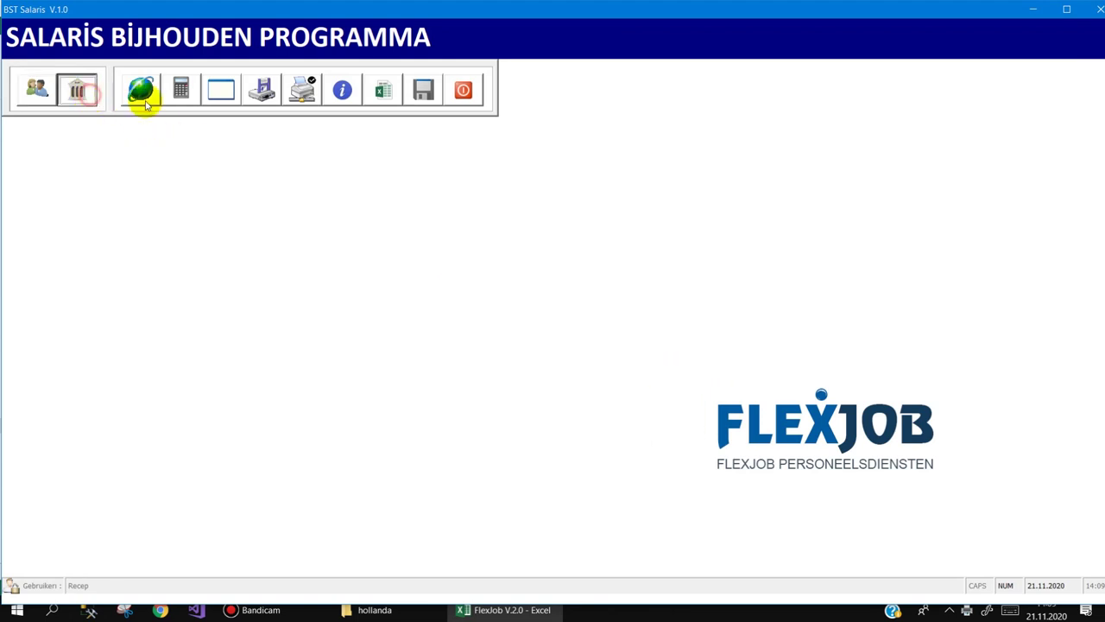
click(197, 95)
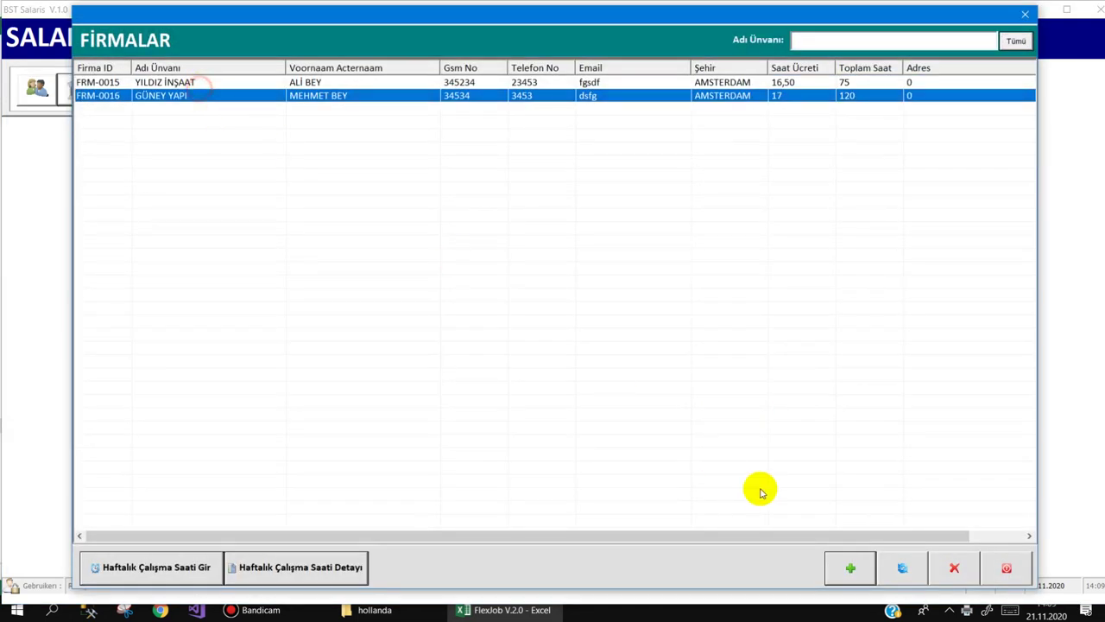
- Attempt to delete GÜNEY YAPI, which is refused, then view PRS-0020 in the personnel list
click(957, 567)
click(542, 353)
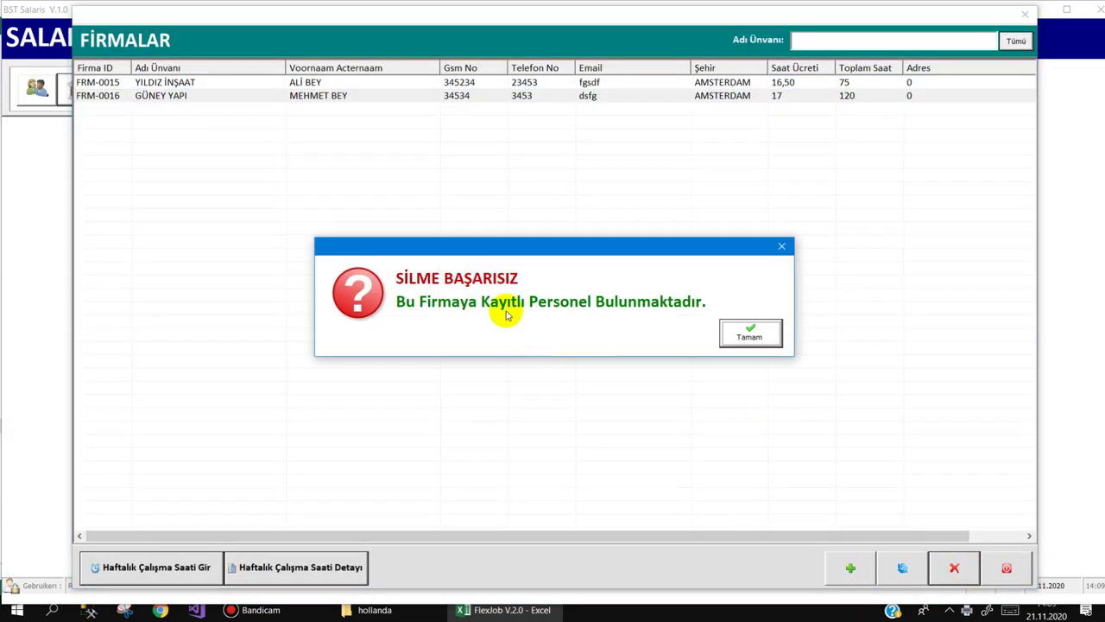
click(751, 335)
key(Escape)
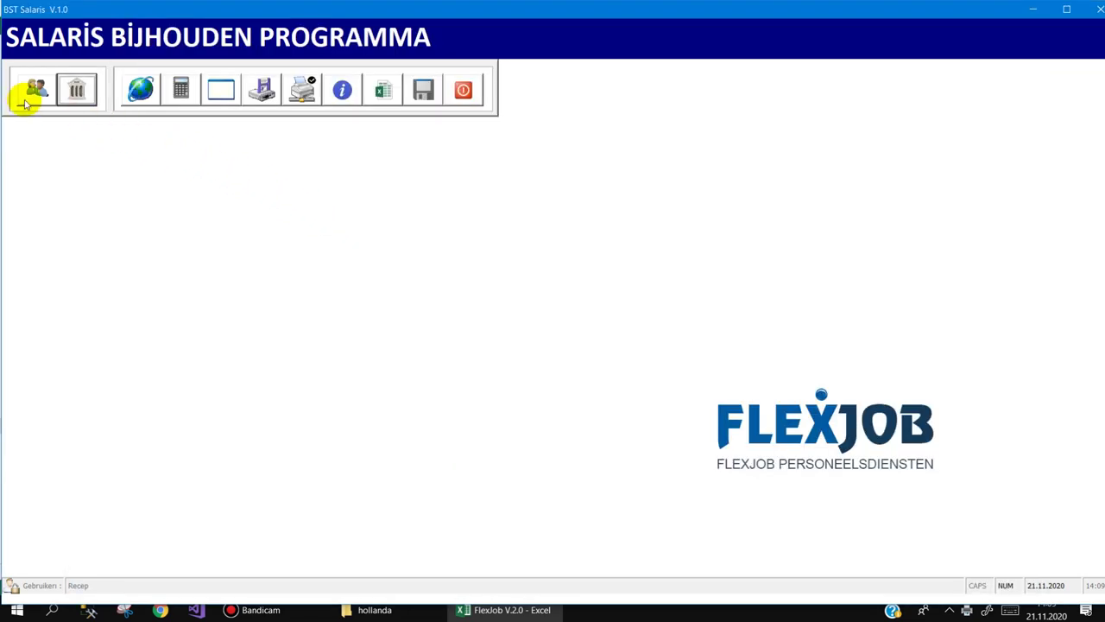
click(28, 99)
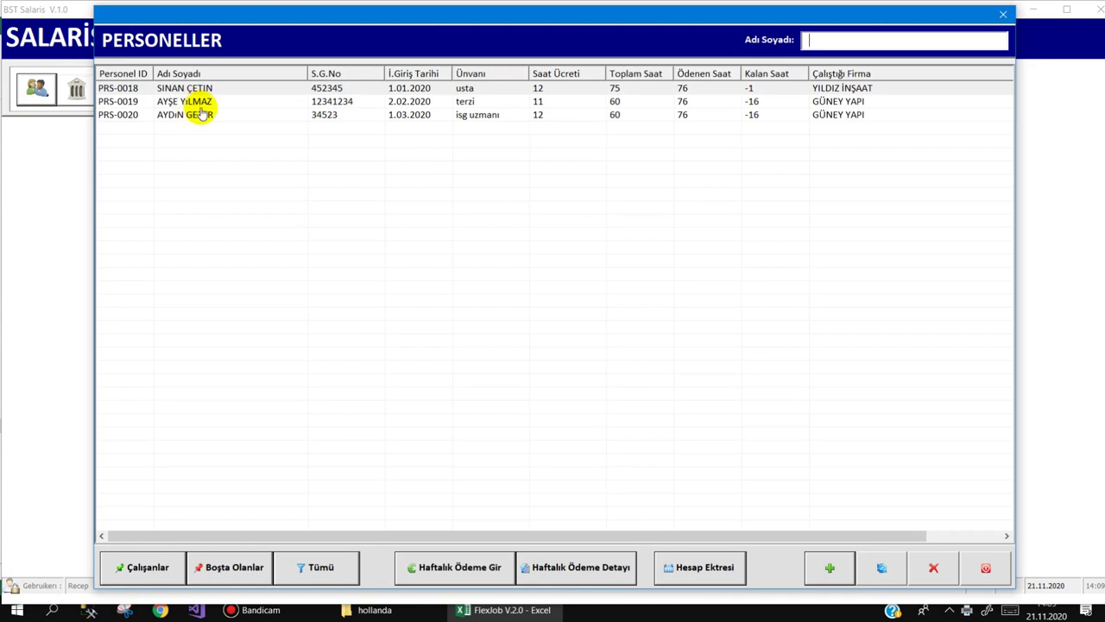
click(189, 118)
key(Escape)
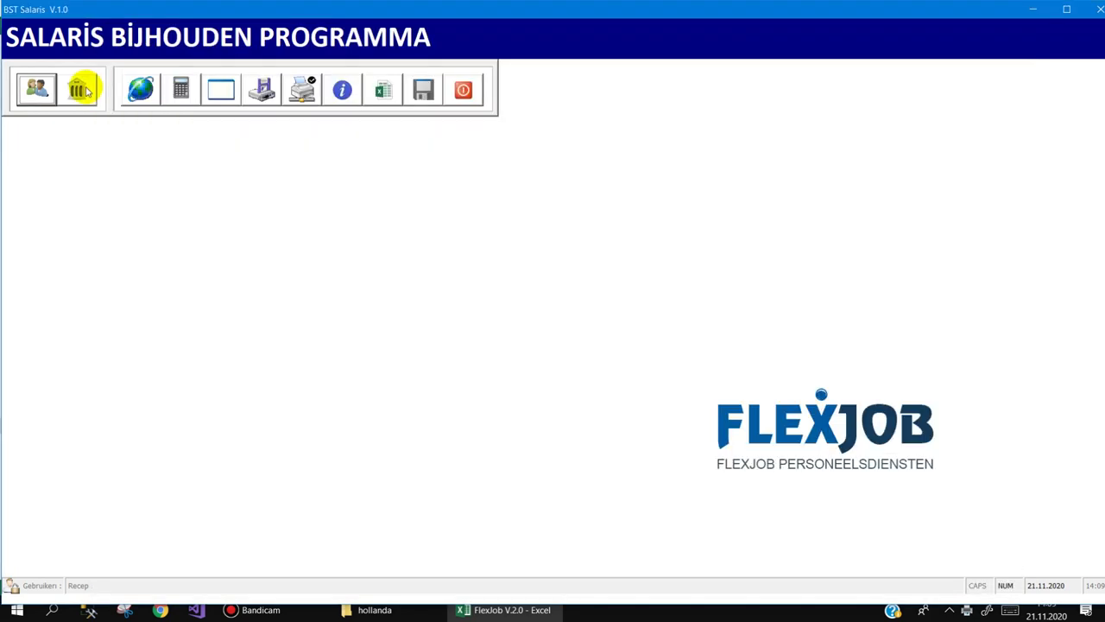
- List the weekly-hours staff of GÜNEY YAPI and YILDIZ İNŞAAT, cancelling each entry
click(79, 89)
click(170, 100)
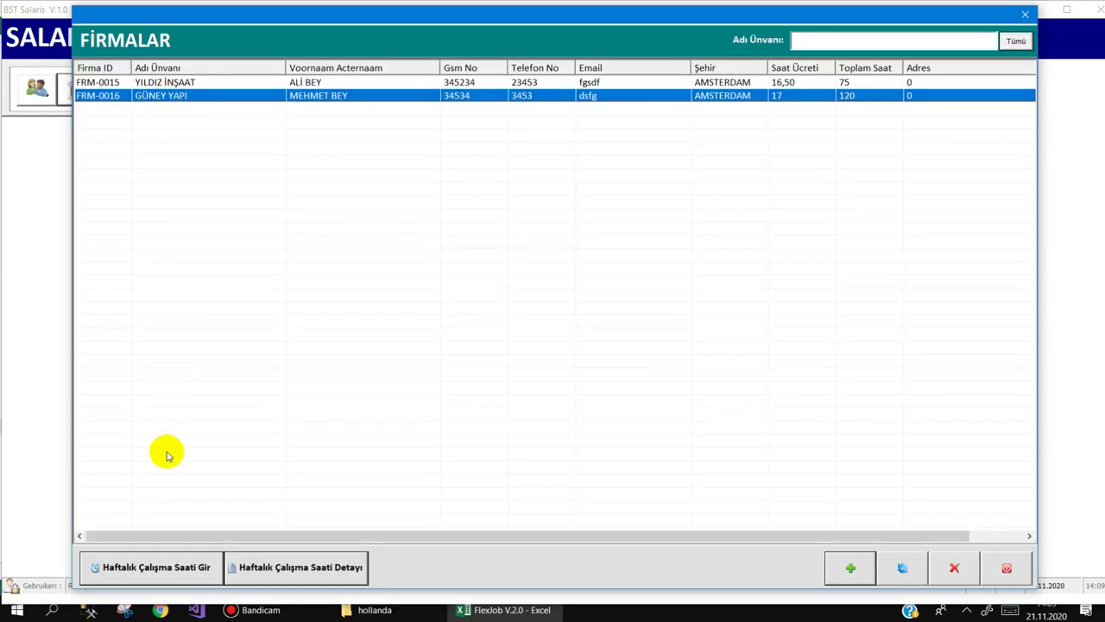
click(148, 563)
click(615, 291)
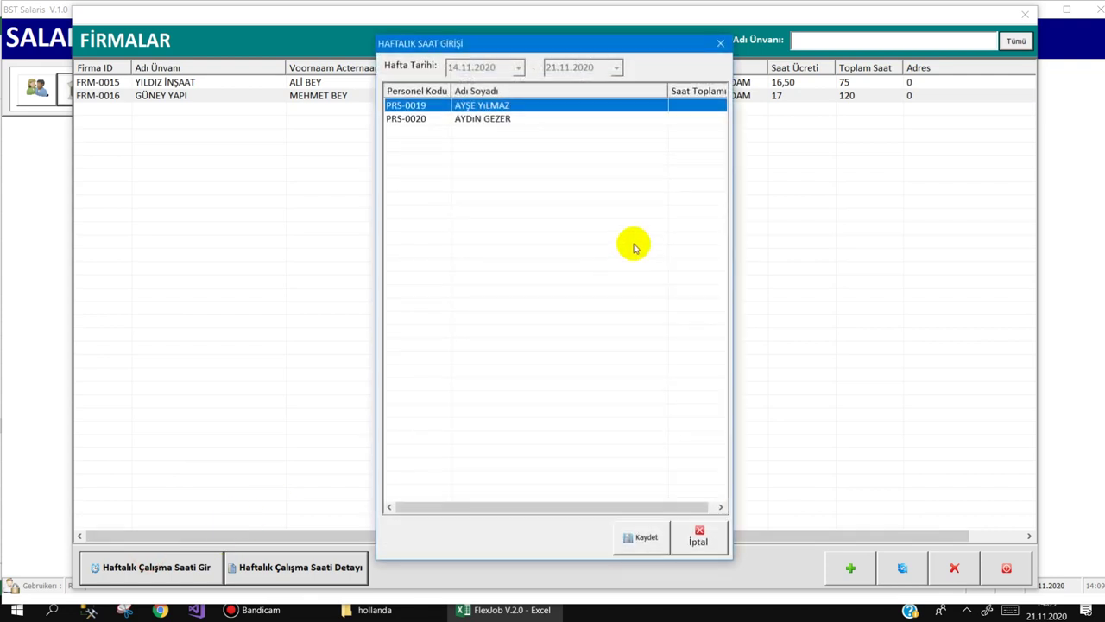
key(Escape)
key(Escape)
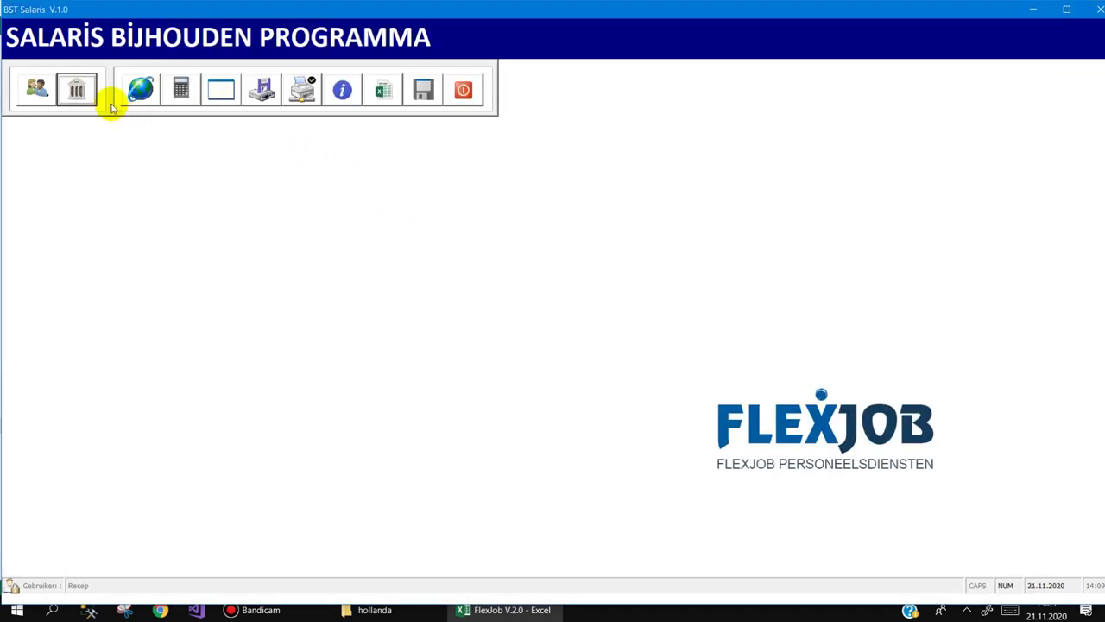
click(77, 93)
key(Escape)
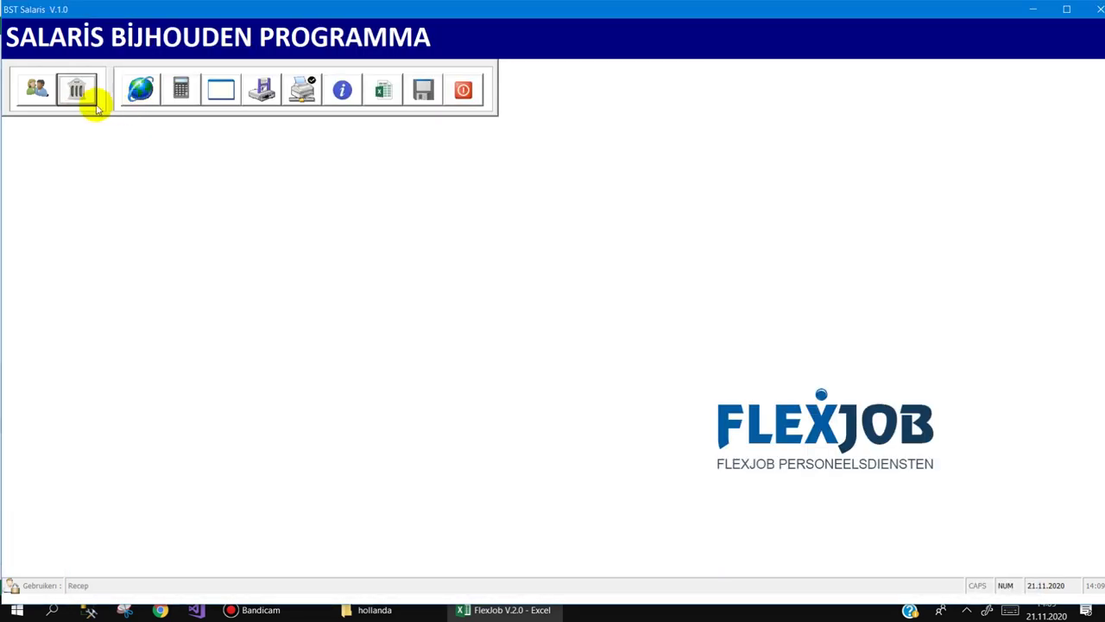
click(84, 104)
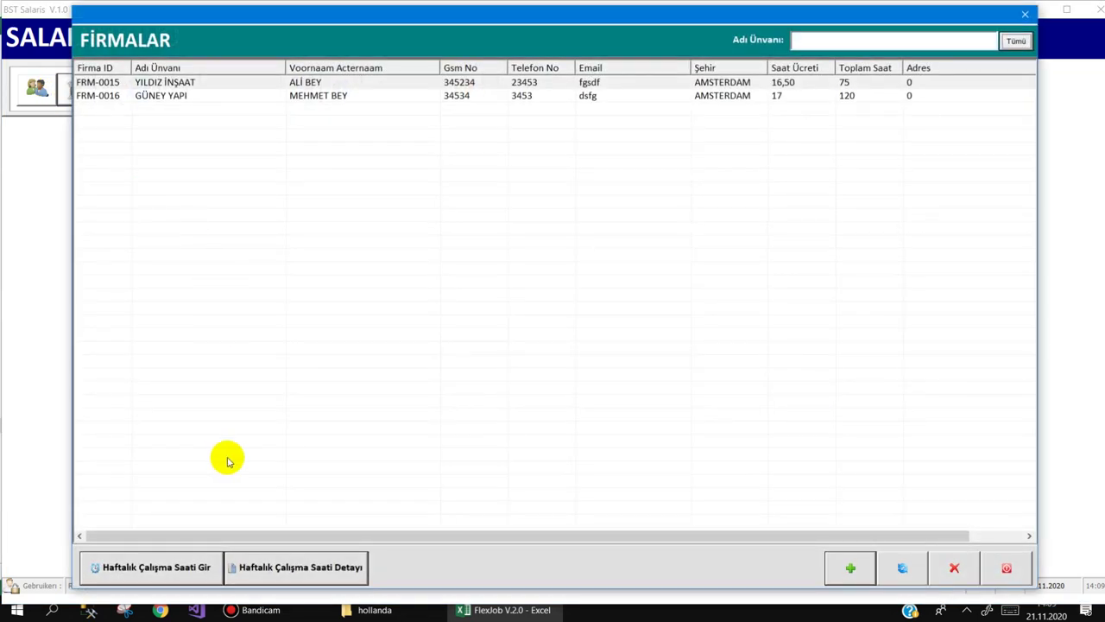
click(156, 566)
click(611, 290)
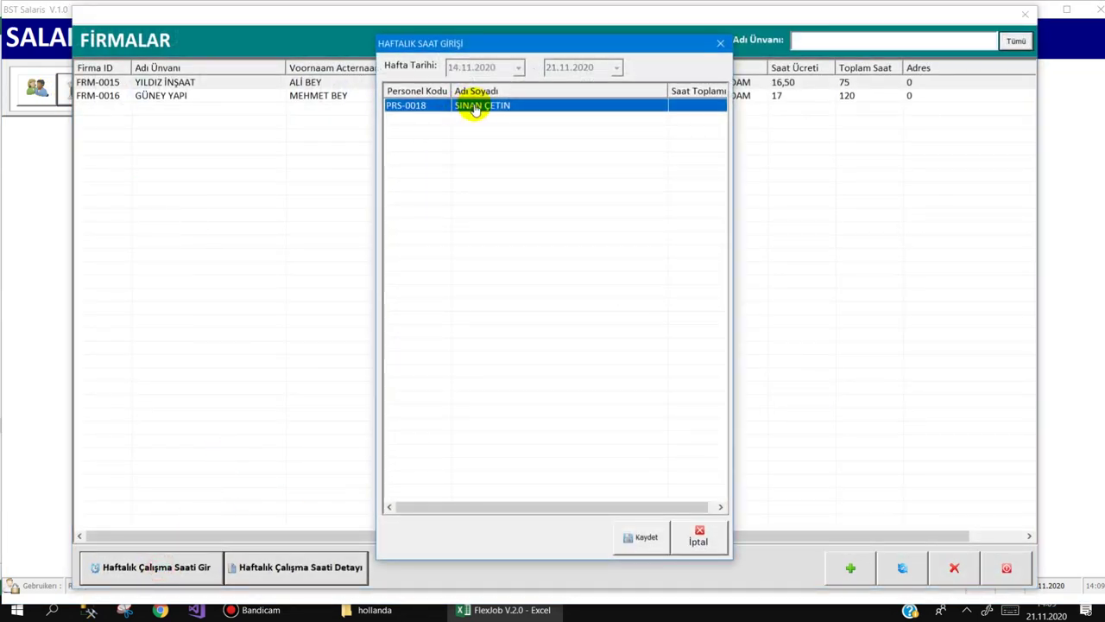
key(Escape)
key(Escape)
- Dismiss employee PRS-0018 from YILDIZ İNŞAAT
click(40, 94)
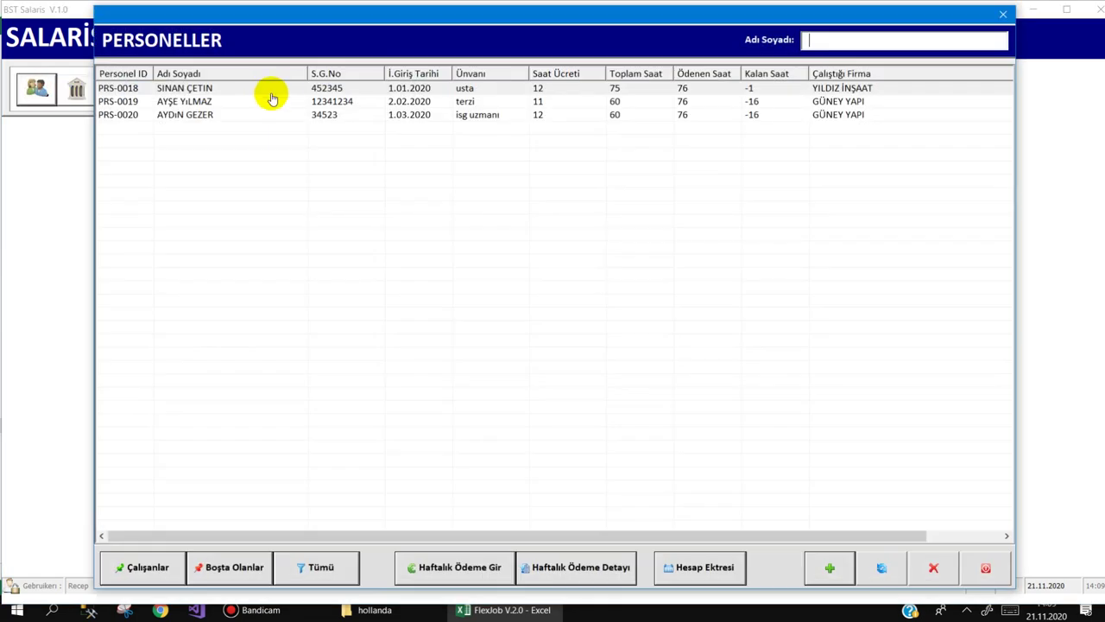
double_click(234, 88)
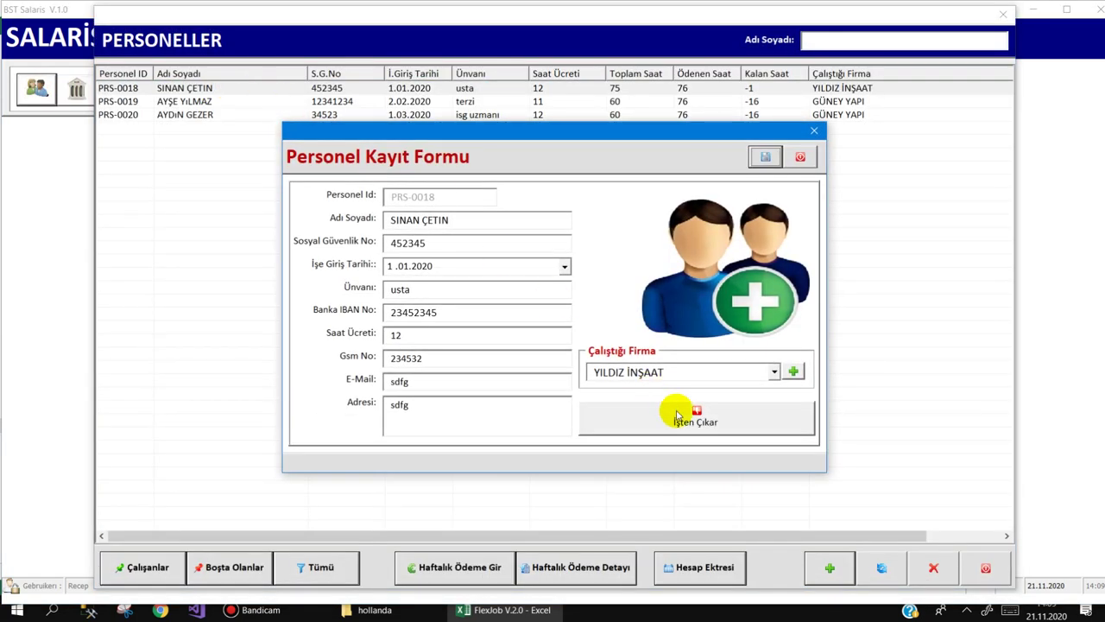
click(697, 421)
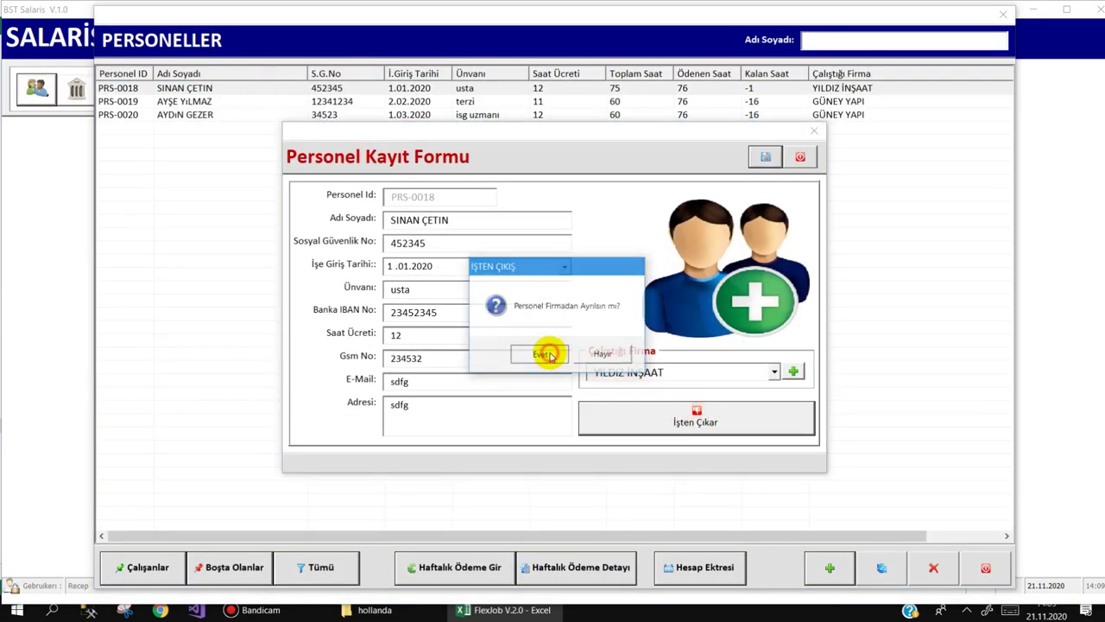
click(542, 350)
click(738, 335)
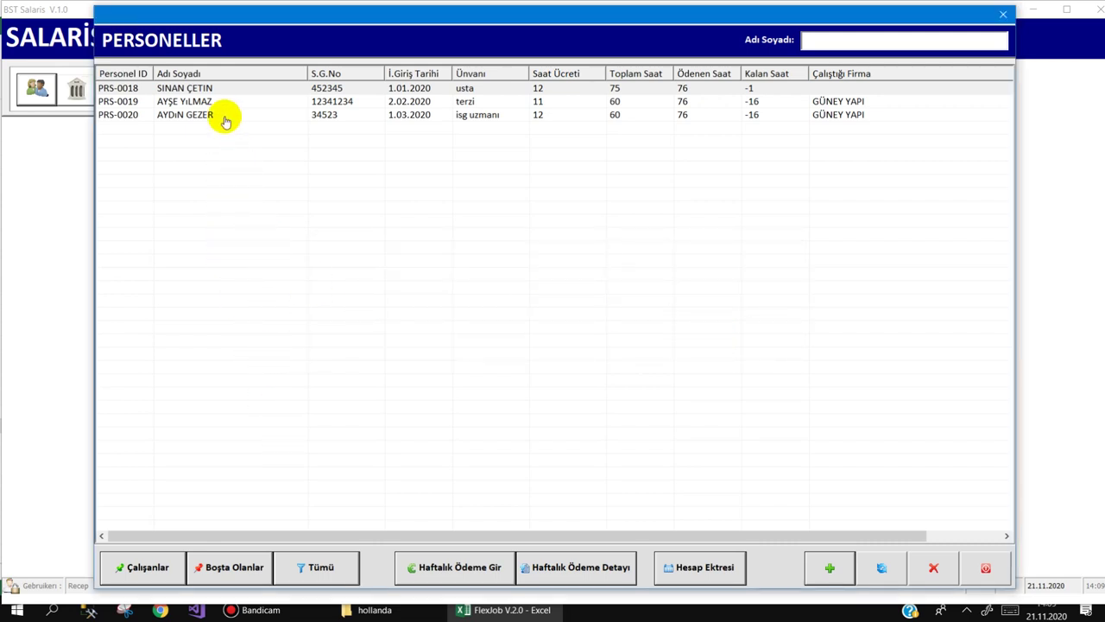
- Reassign PRS-0018 to GÜNEY YAPI and save the employee record
double_click(199, 88)
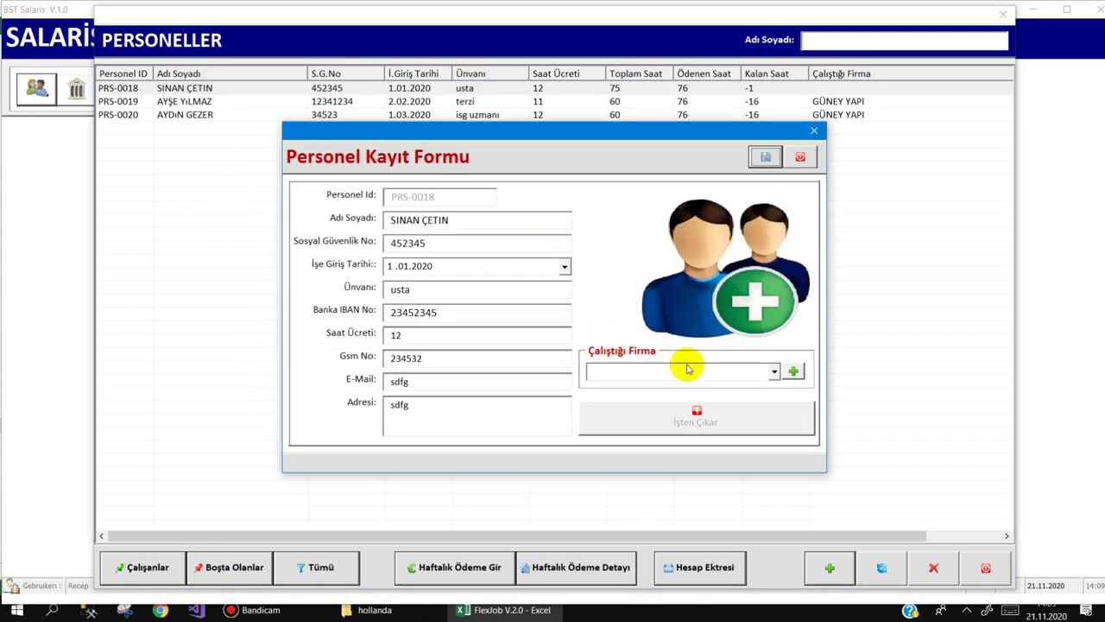
click(775, 372)
click(646, 402)
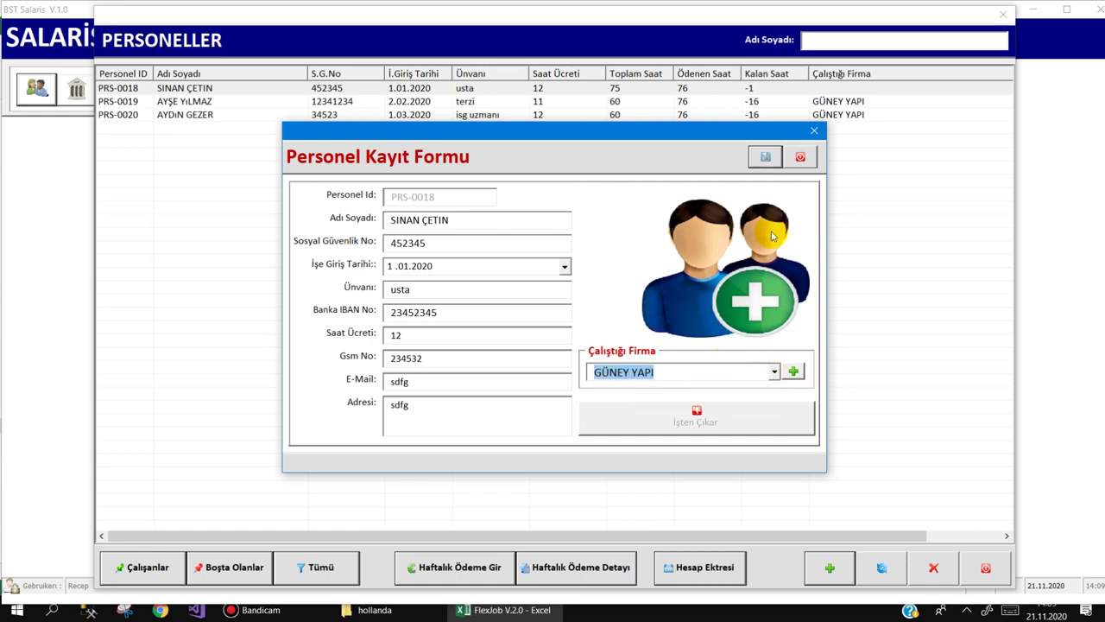
click(765, 155)
click(552, 356)
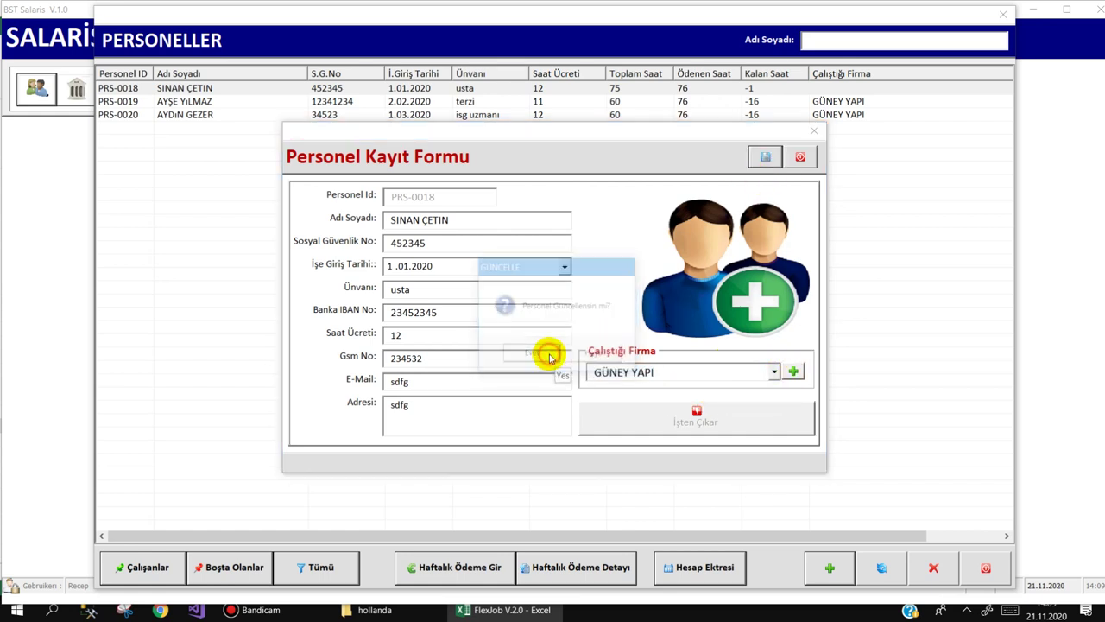
- Try weekly hours entry for the first firm, which now has no staff
click(87, 100)
click(173, 562)
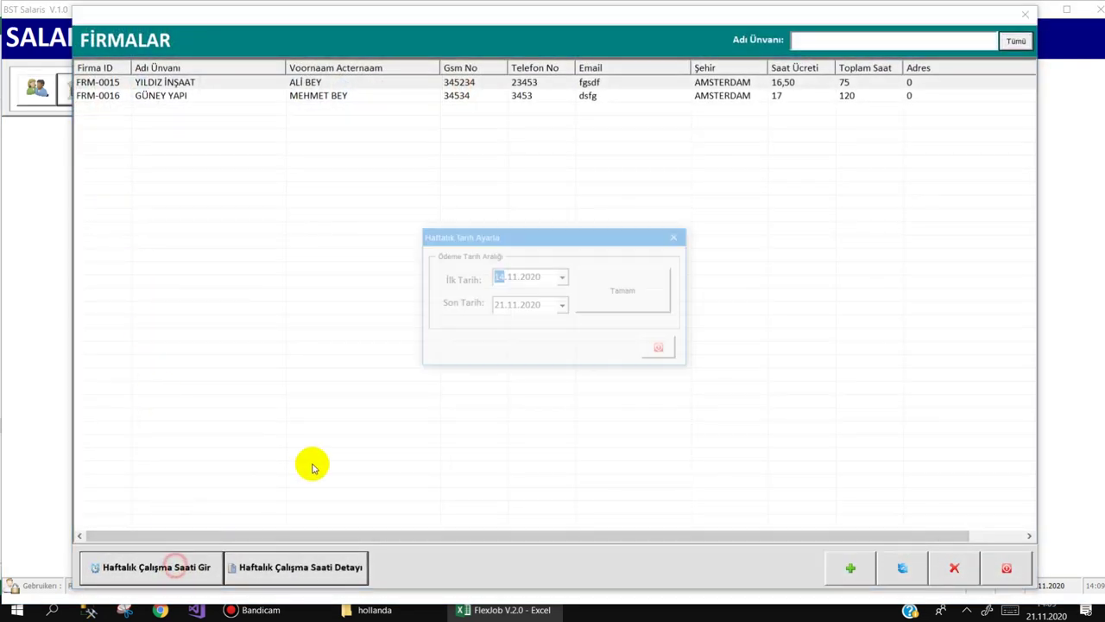
click(626, 291)
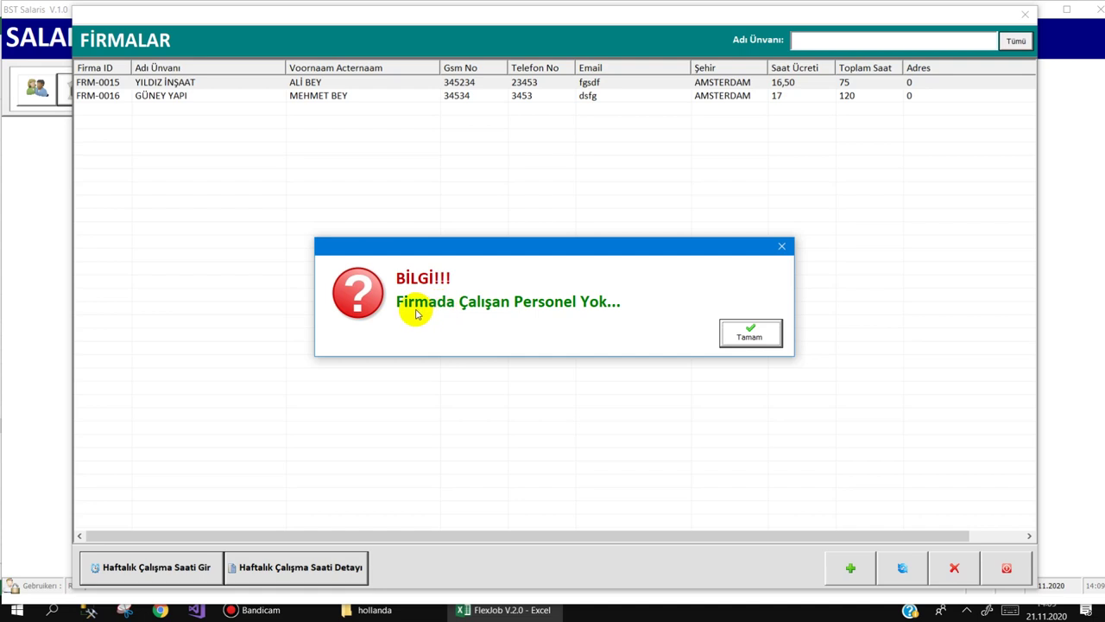
click(743, 334)
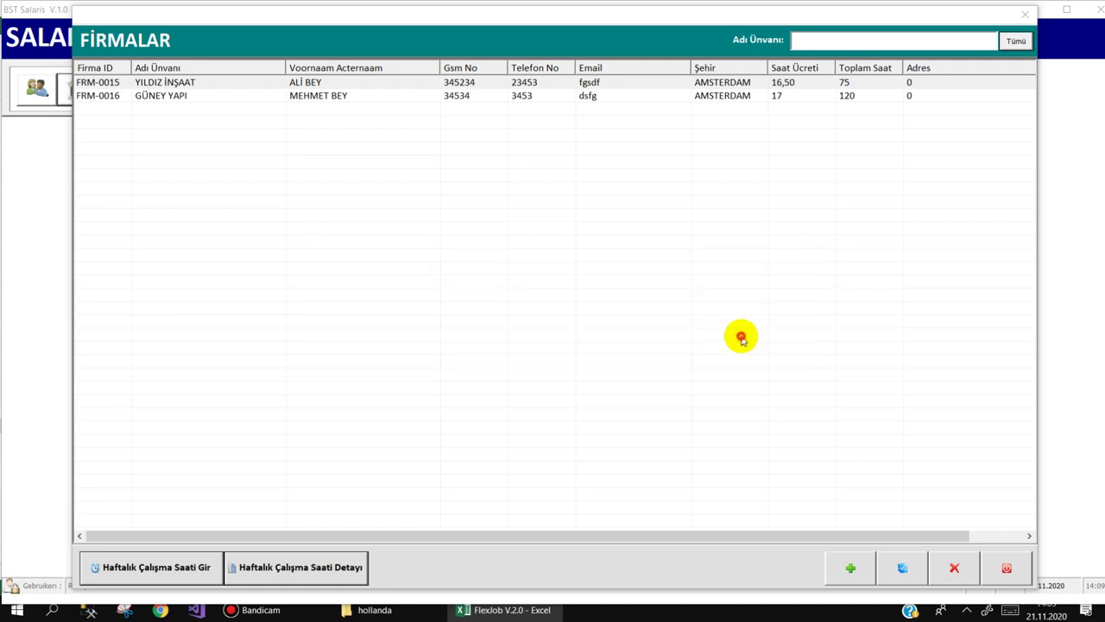
- For GÜNEY YAPI, week 28.11–5.12.2020, enter 40 hours for the first two employees
click(240, 97)
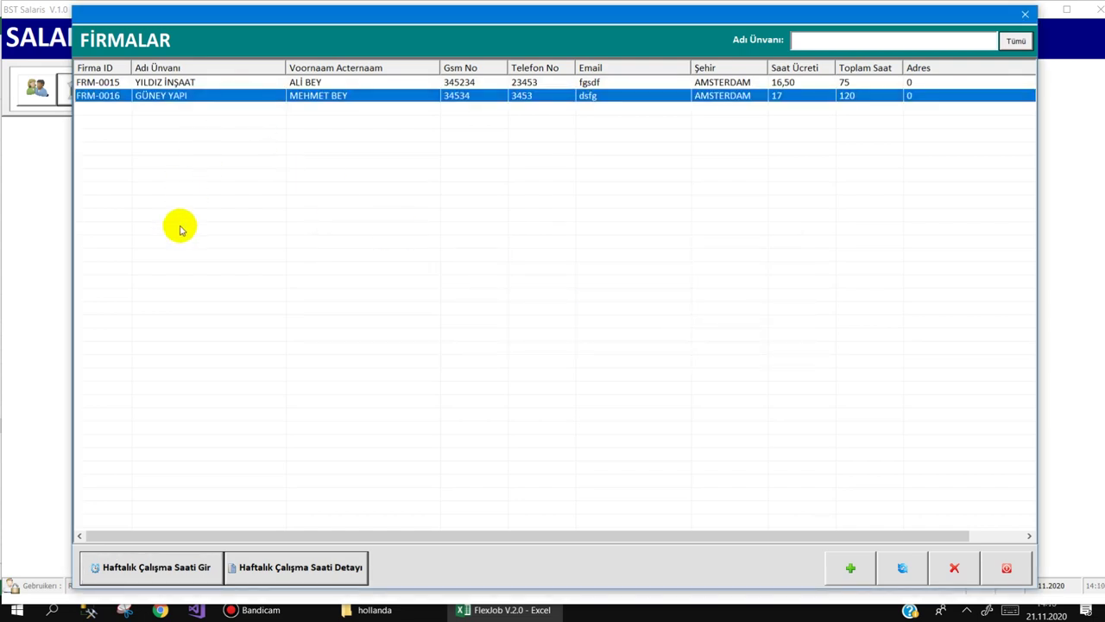
click(151, 559)
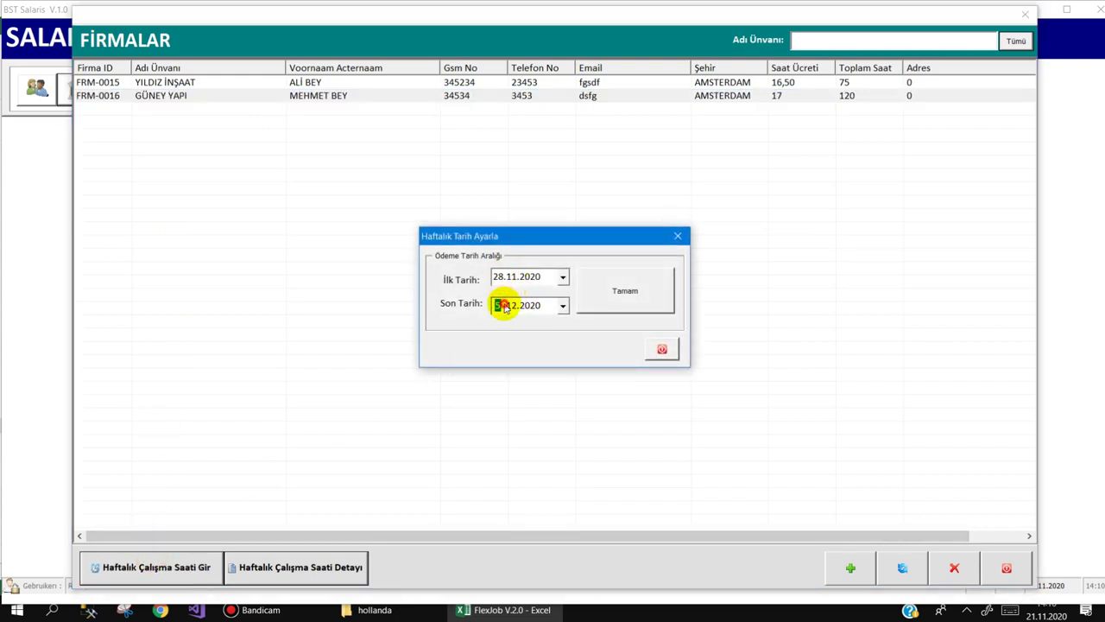
click(598, 291)
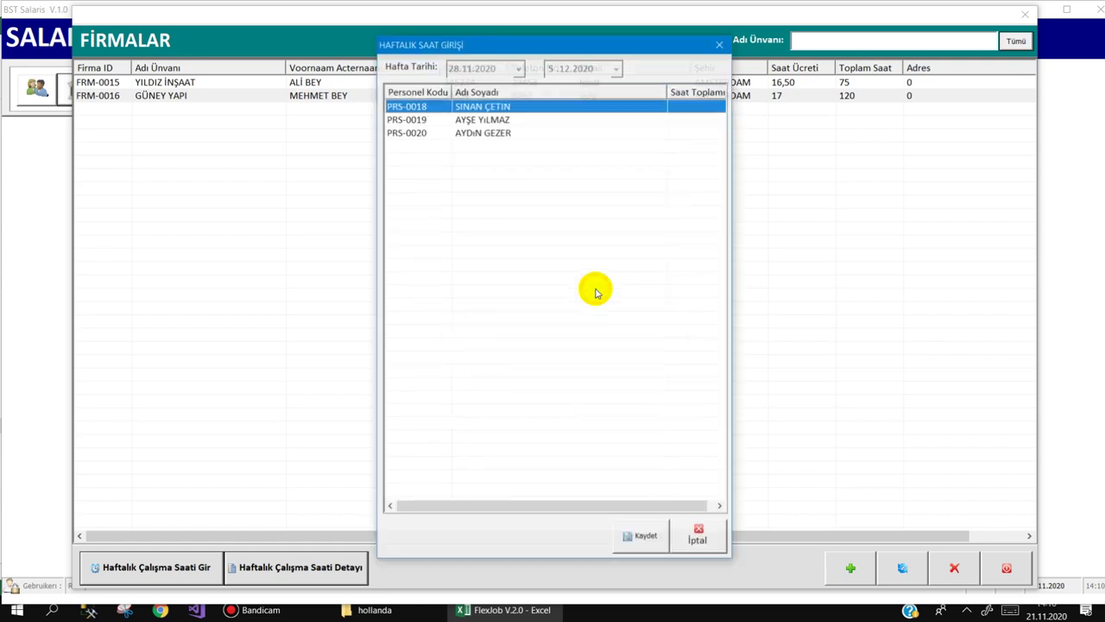
double_click(524, 106)
text(40)
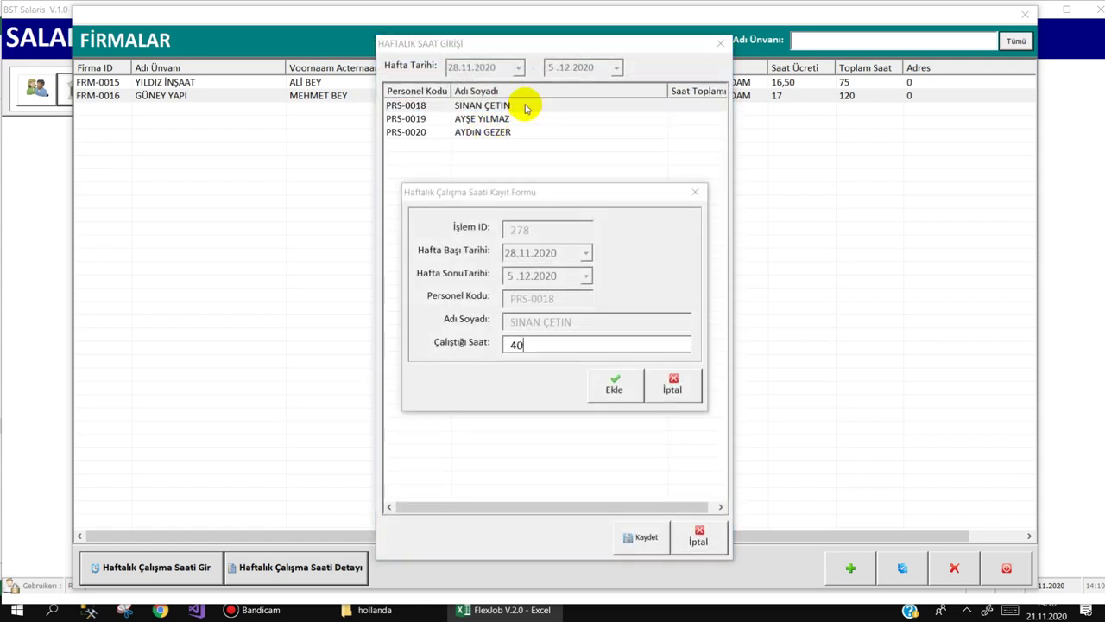
key(Return)
double_click(569, 119)
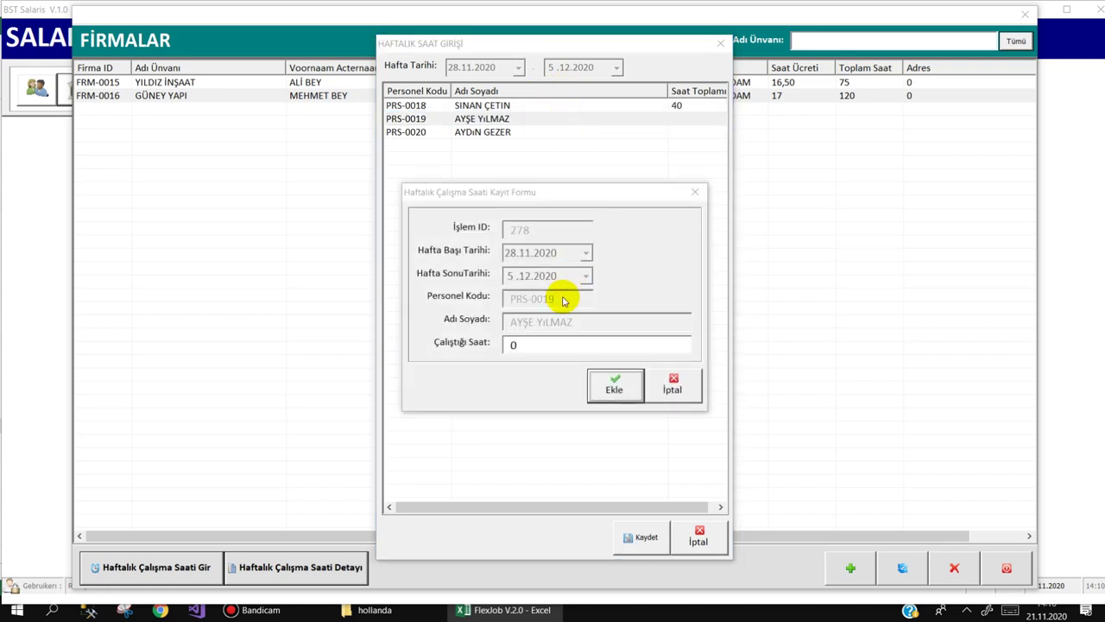
double_click(514, 345)
text(40)
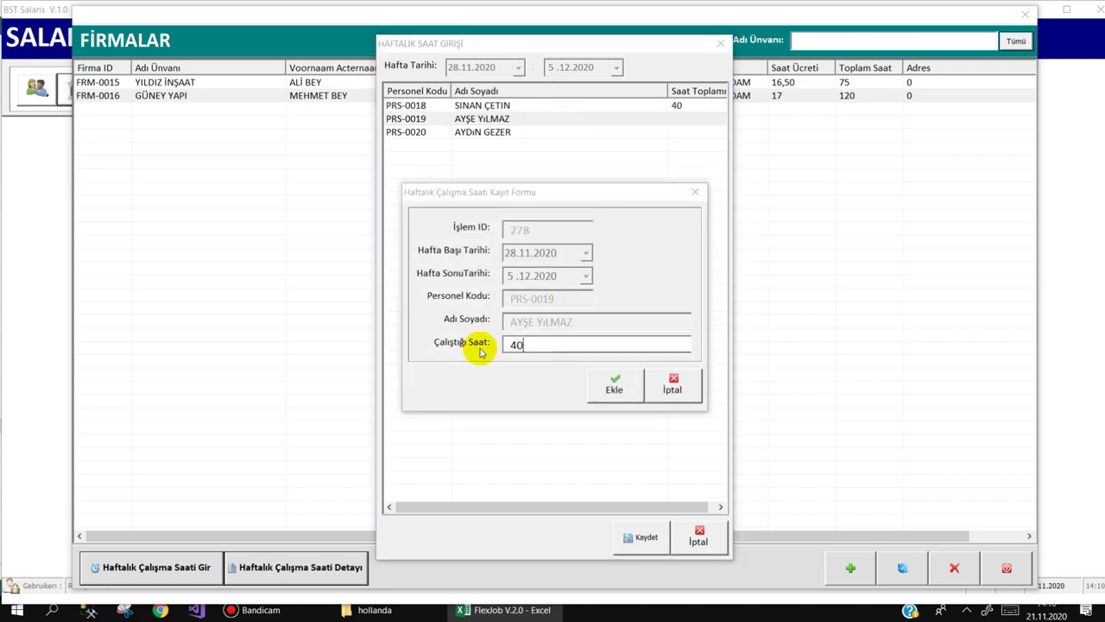
key(Return)
click(571, 133)
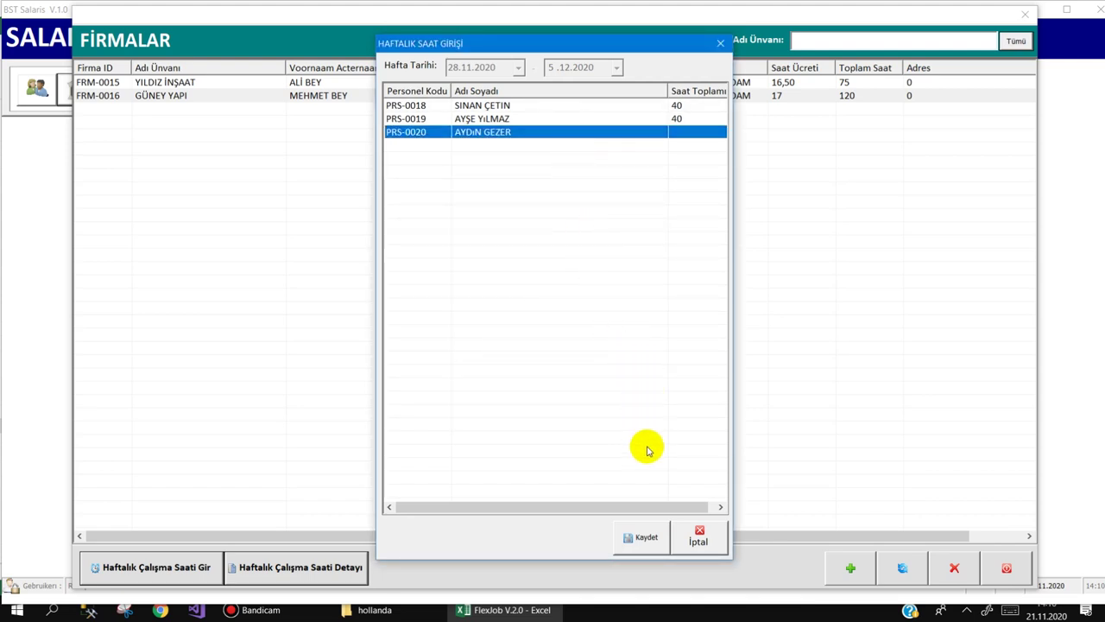
- Save the week's hours despite the third employee having none entered
click(636, 540)
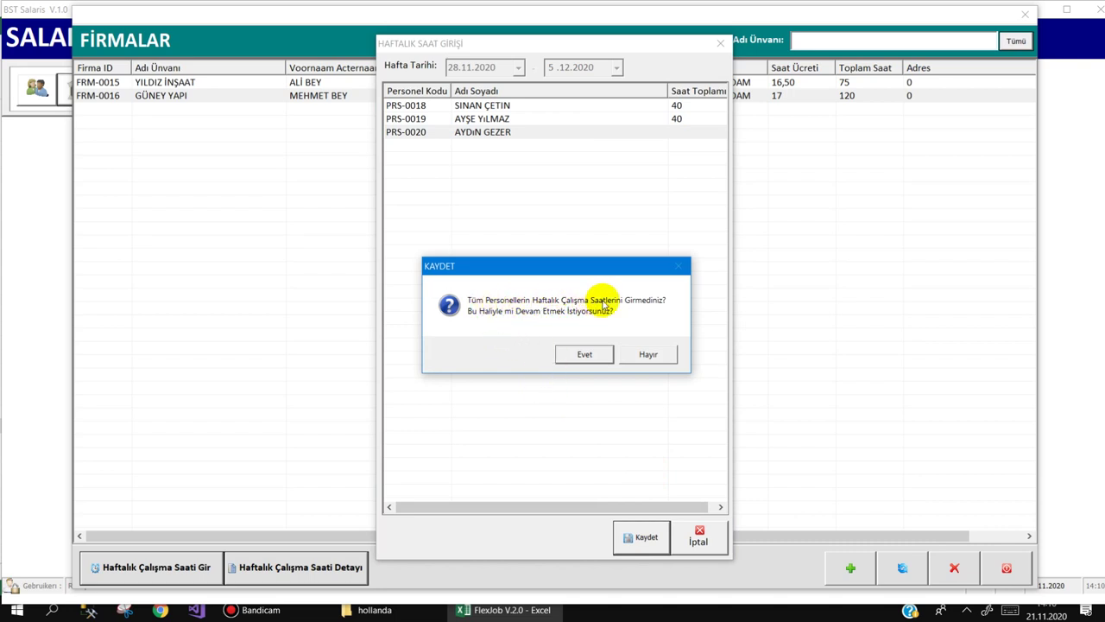
click(585, 357)
click(537, 350)
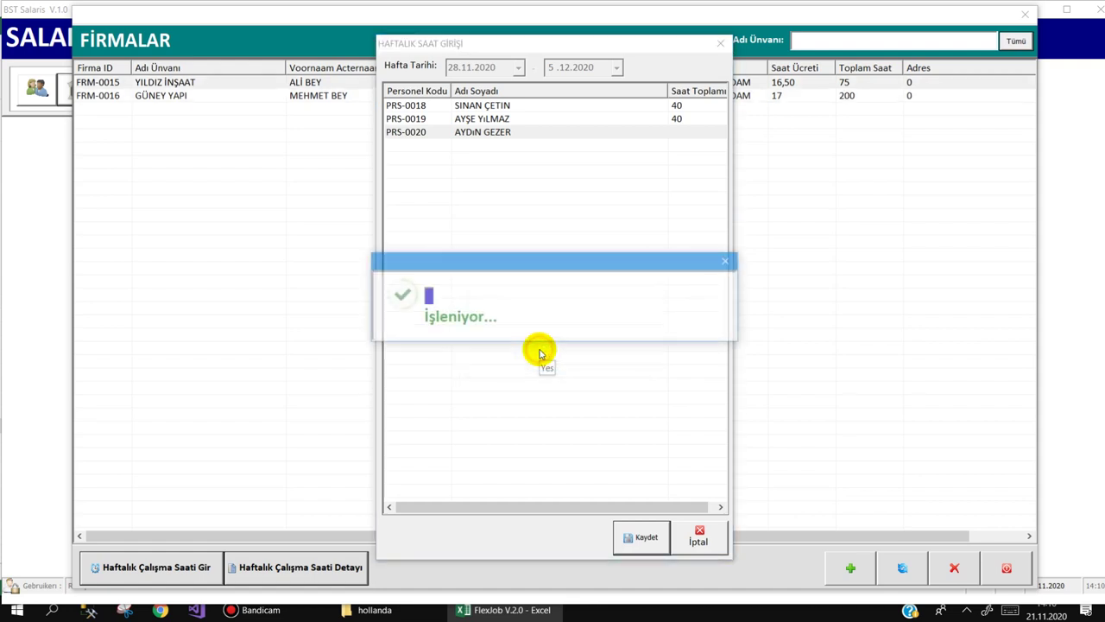
click(744, 330)
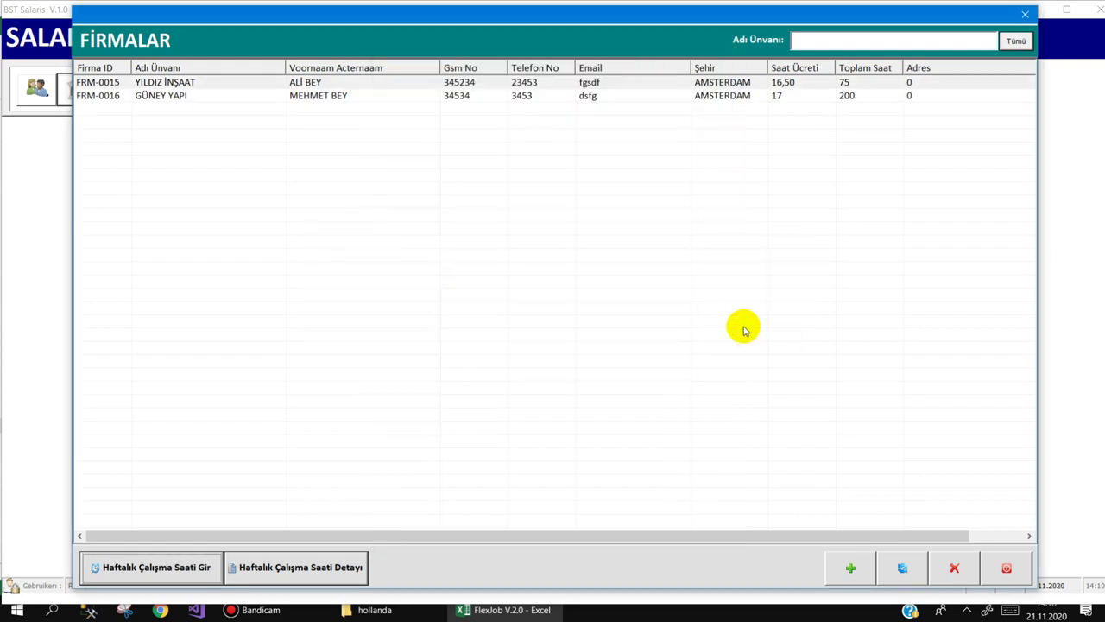
- Show only working employees and set the payment week to 28.11–5.12.2020
click(38, 88)
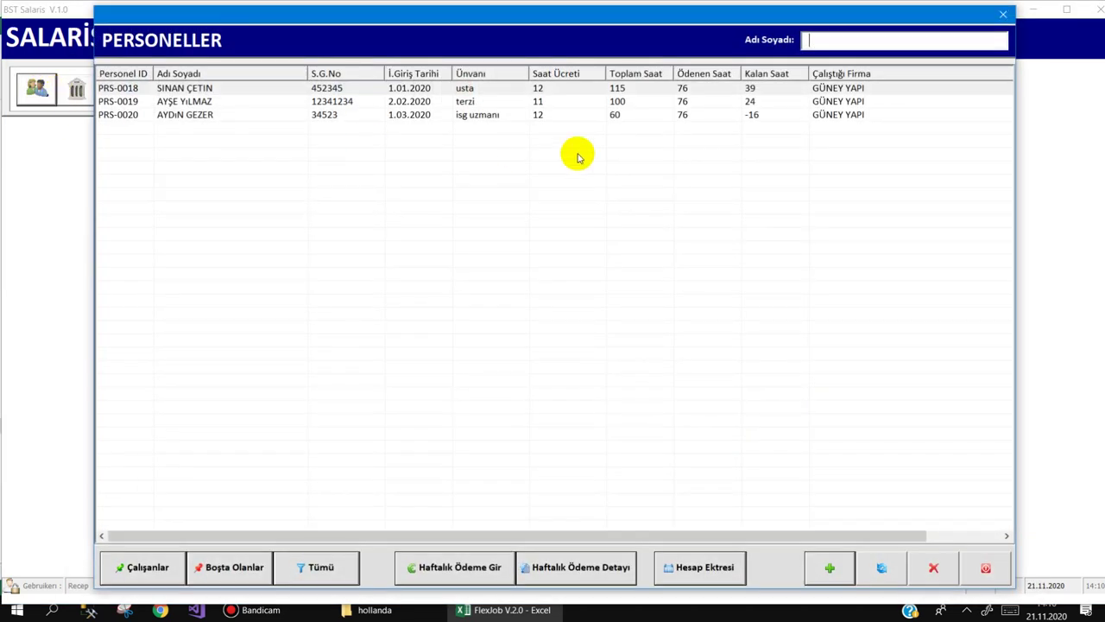
click(753, 116)
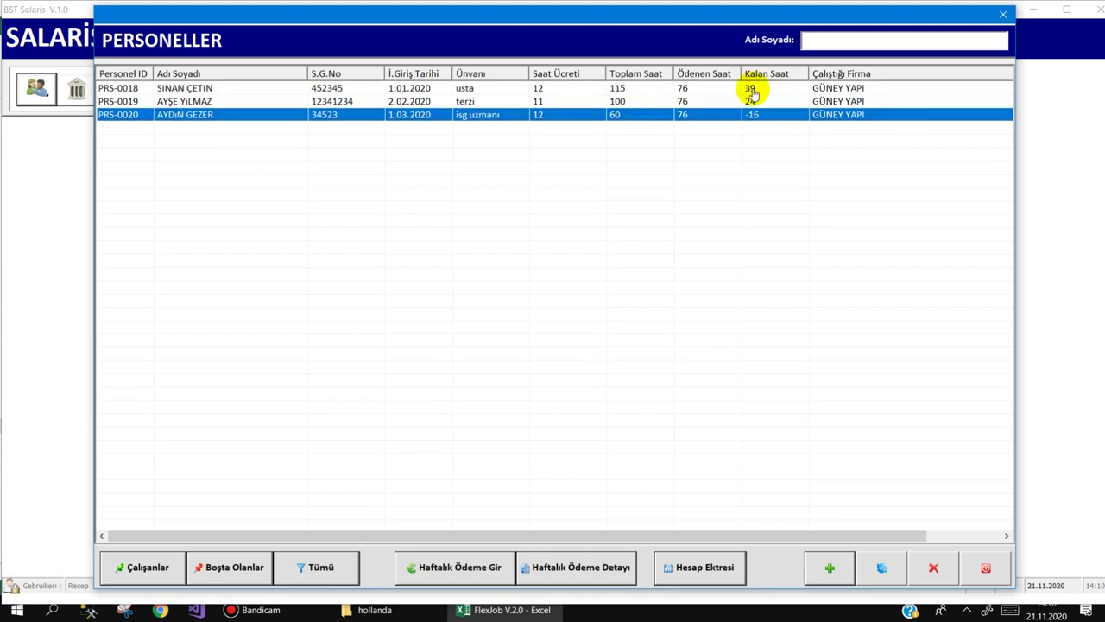
click(119, 566)
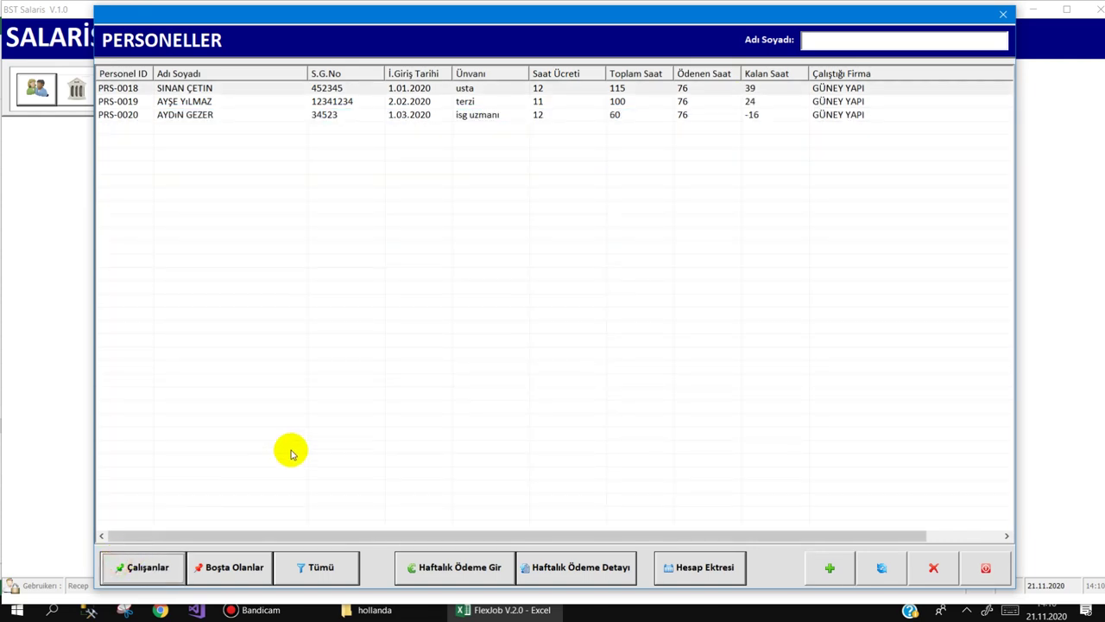
click(455, 553)
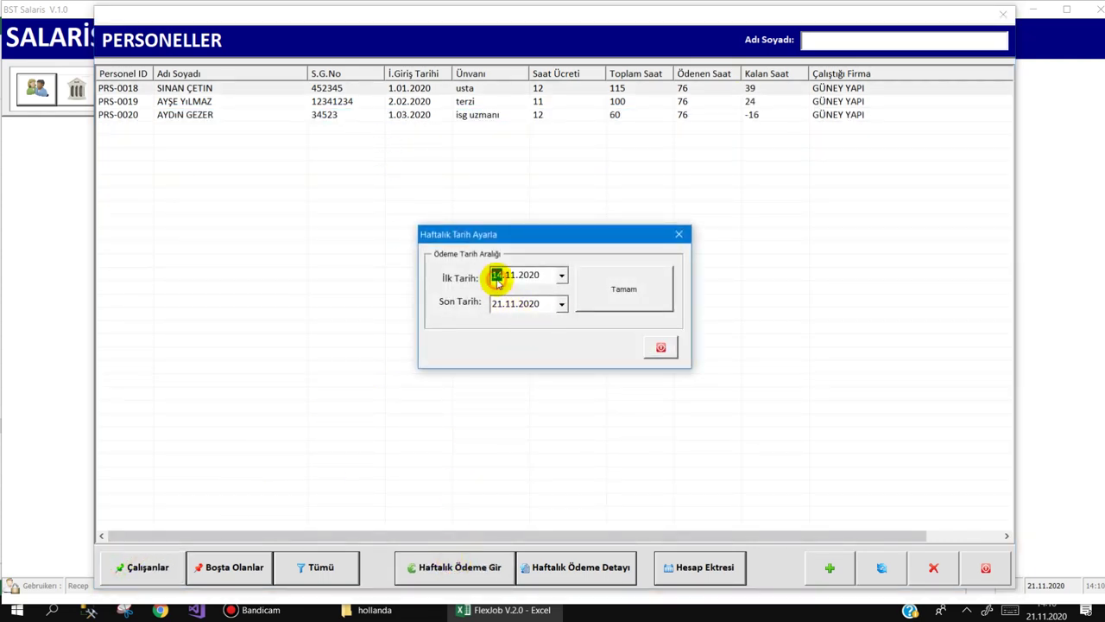
text(28)
click(500, 306)
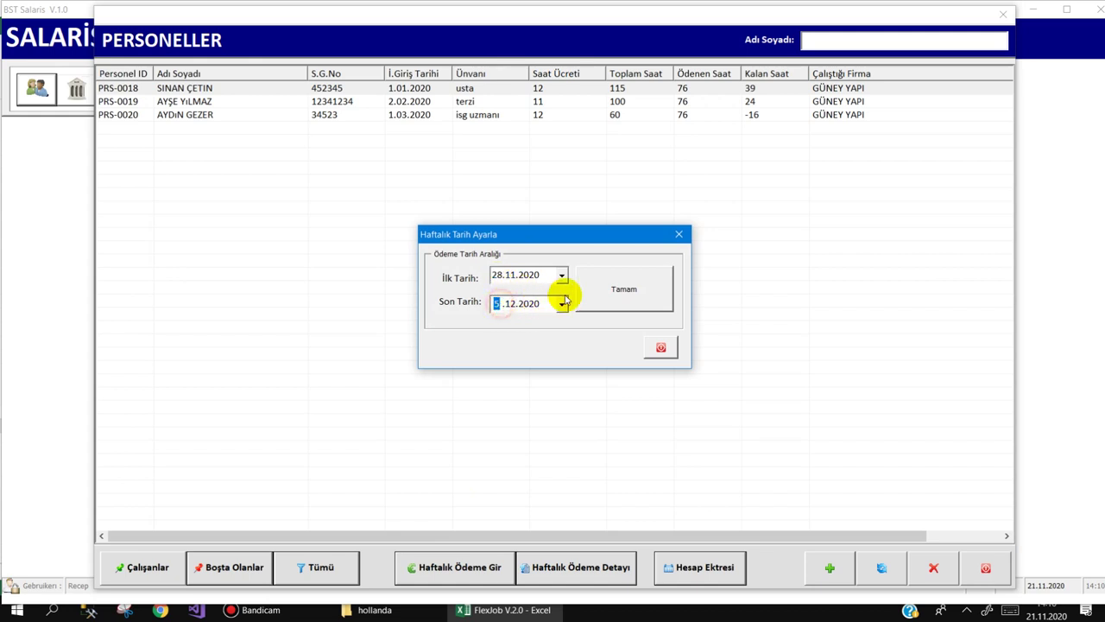
click(618, 291)
- Add 38 paid hours for each of the three employees
double_click(514, 118)
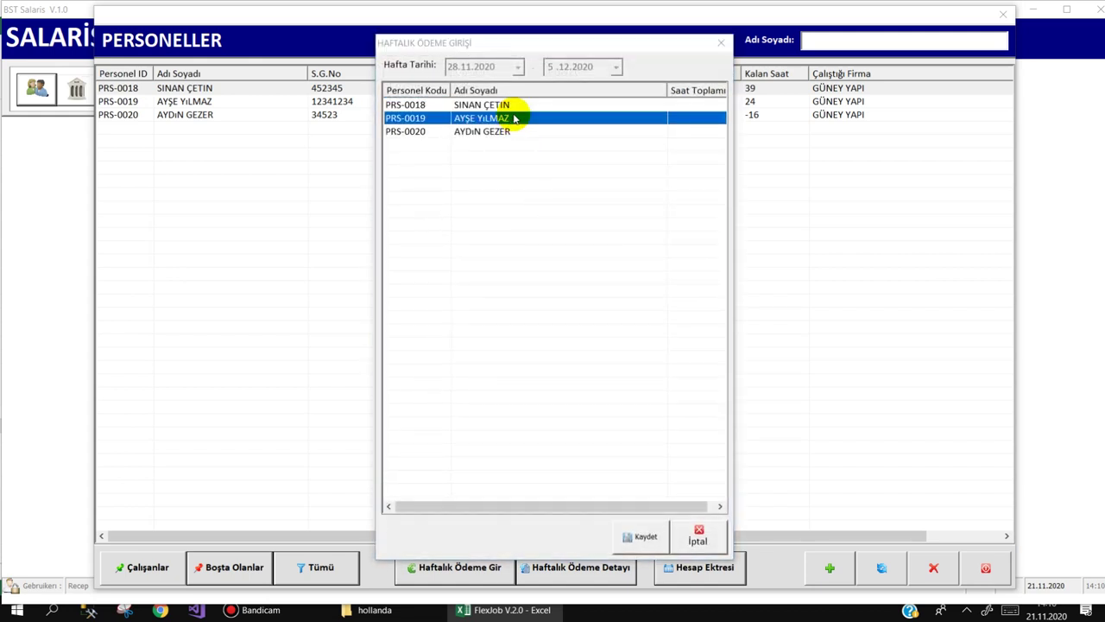
text(38)
click(671, 383)
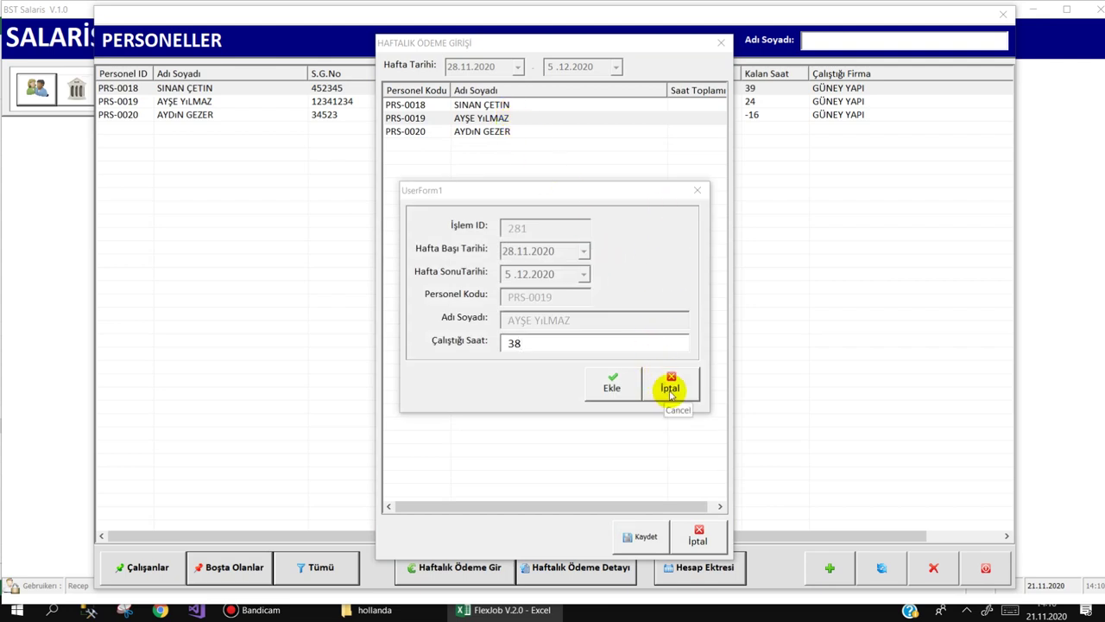
click(514, 104)
double_click(514, 105)
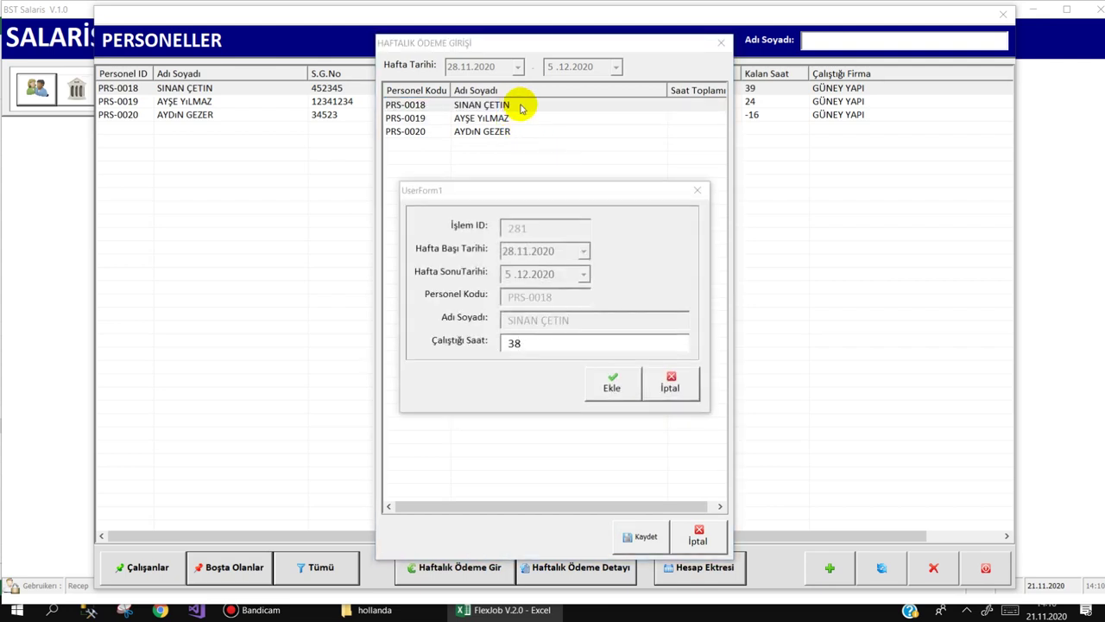
click(604, 383)
double_click(516, 118)
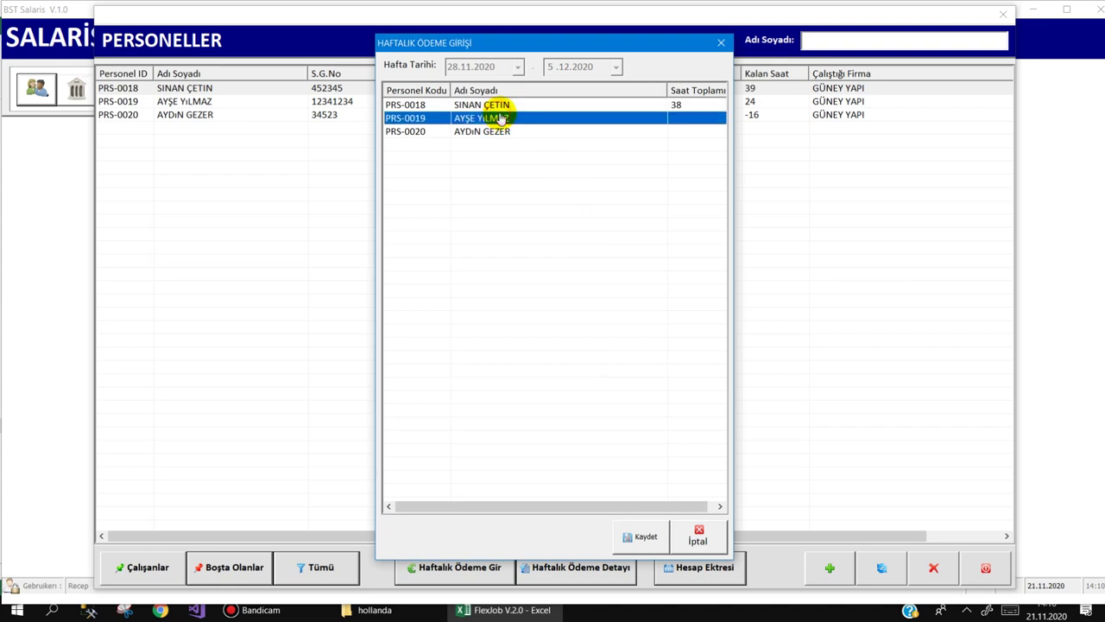
click(611, 382)
double_click(508, 131)
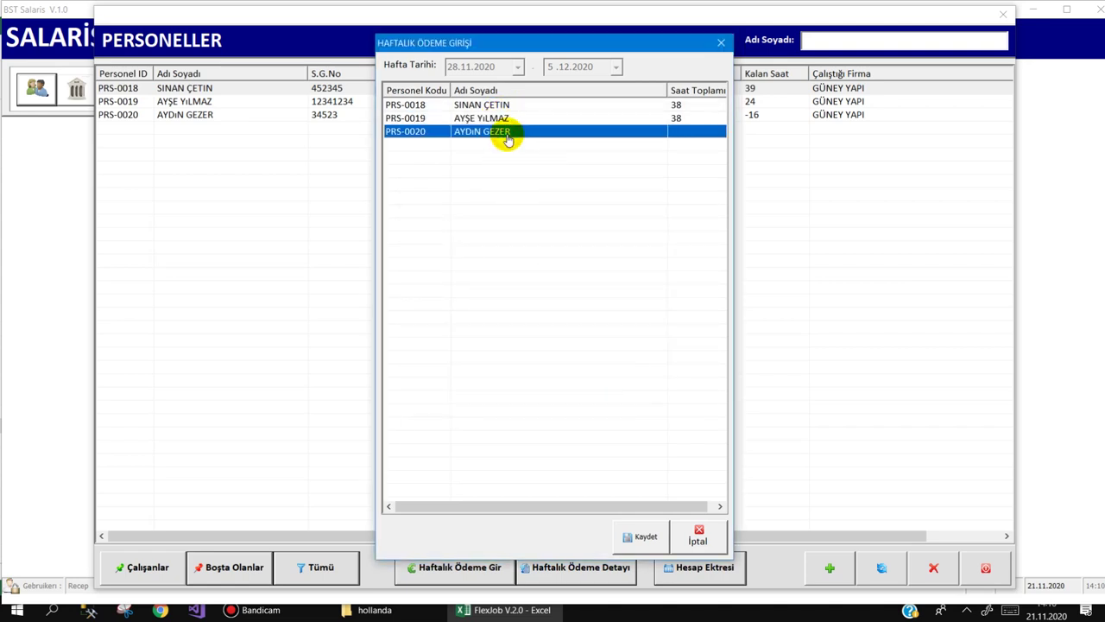
text(38)
click(611, 386)
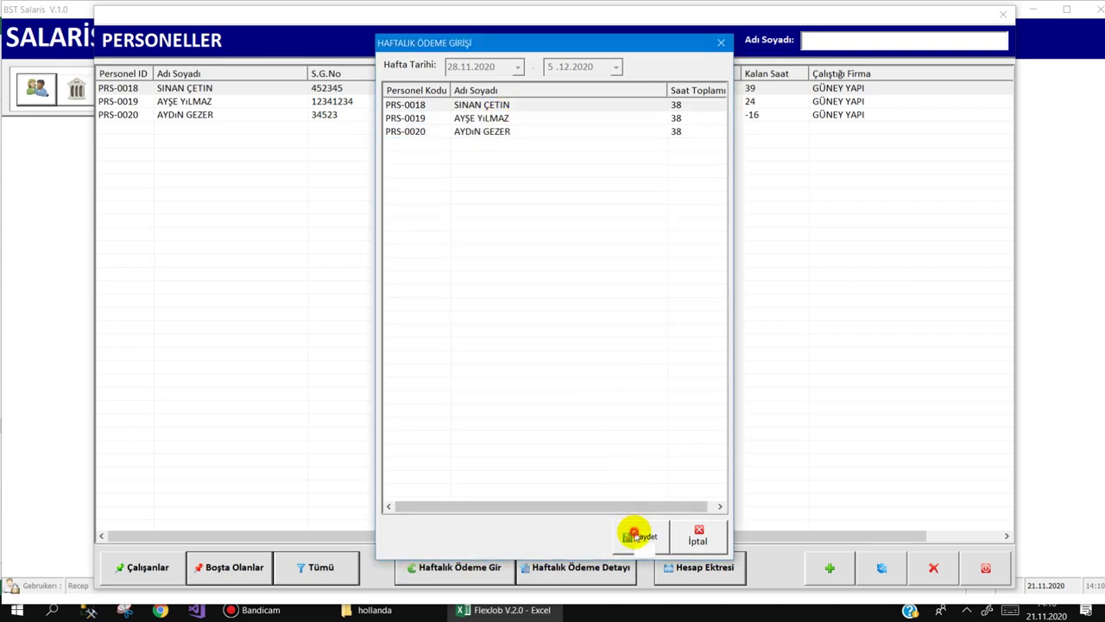
- Save the weekly payments and review the employees' updated paid hours
click(638, 535)
click(548, 354)
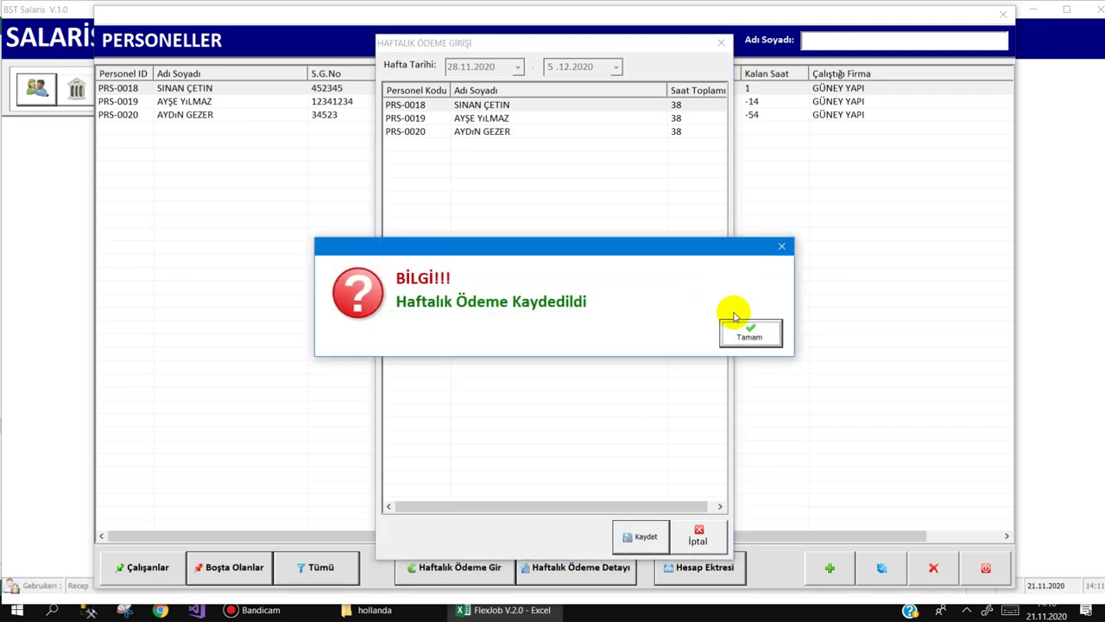
click(736, 334)
click(756, 90)
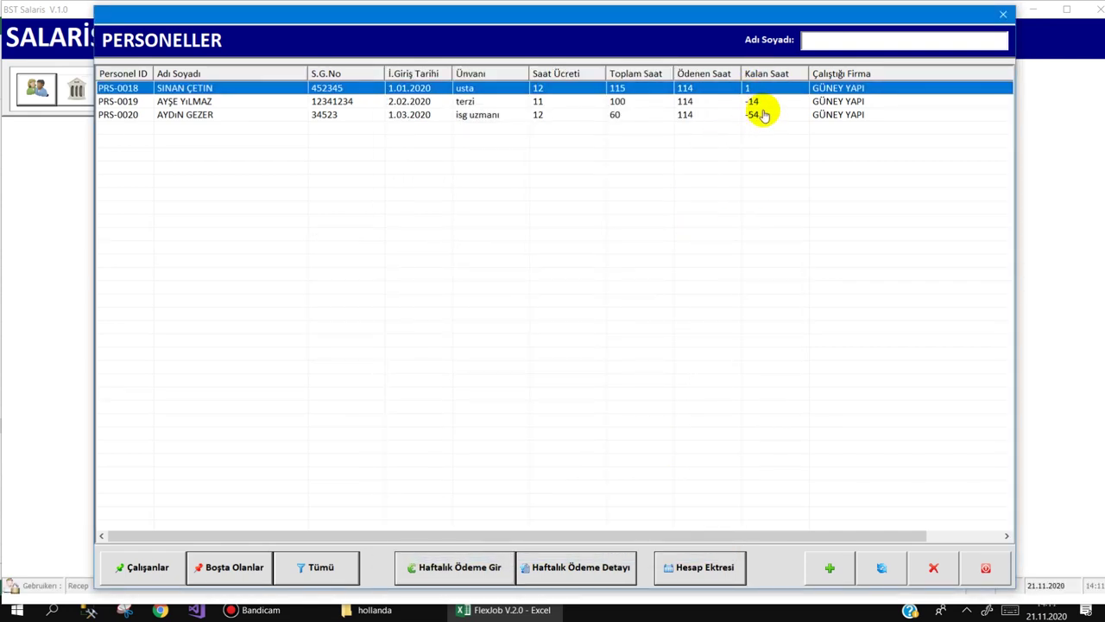
click(199, 119)
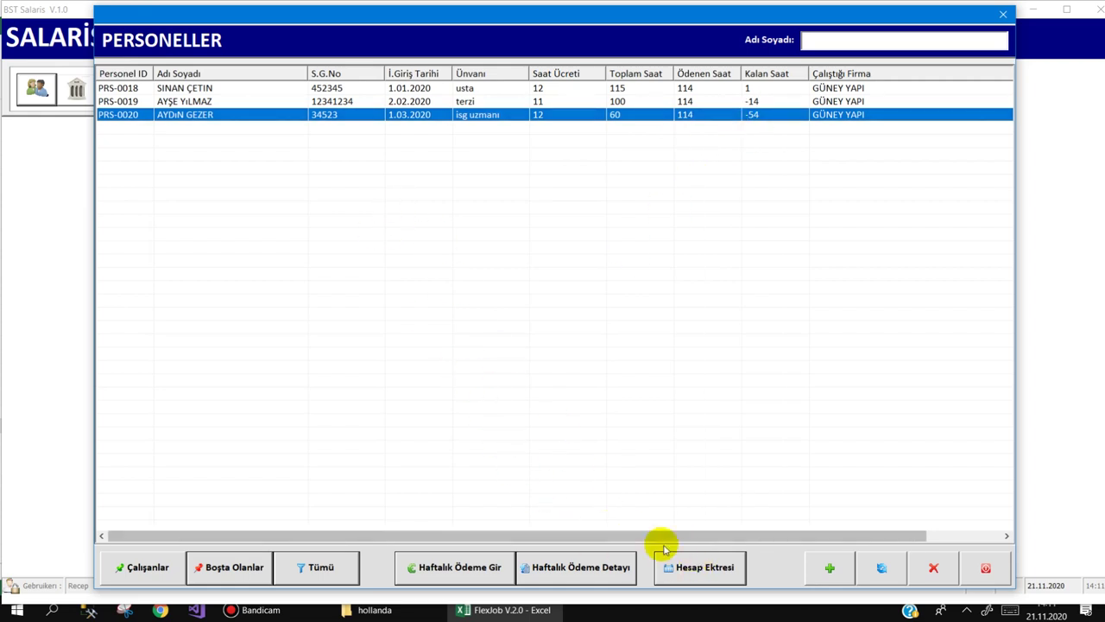
- Review the third employee's account statement, checking its worked-hours and paid-hours entries
click(695, 569)
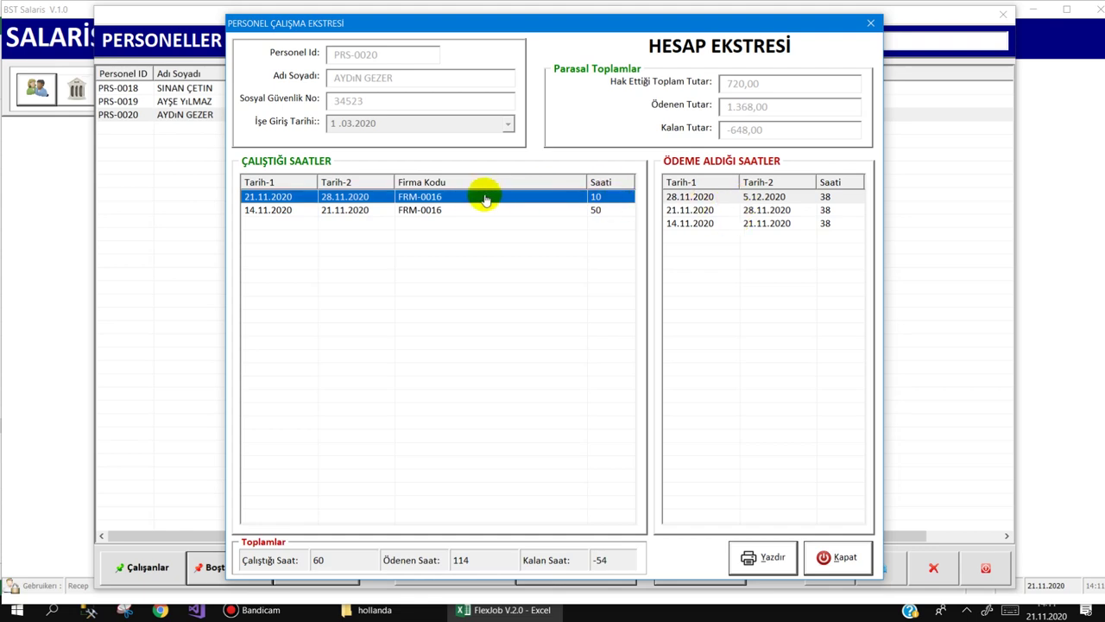
click(457, 210)
click(457, 197)
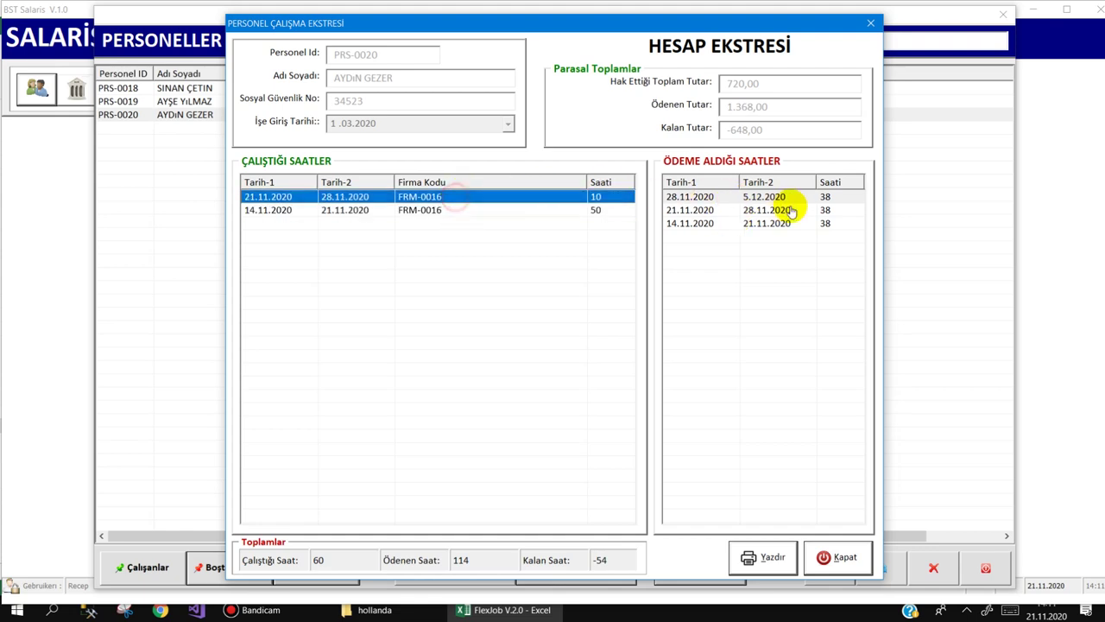
click(794, 196)
click(798, 210)
click(797, 223)
key(Escape)
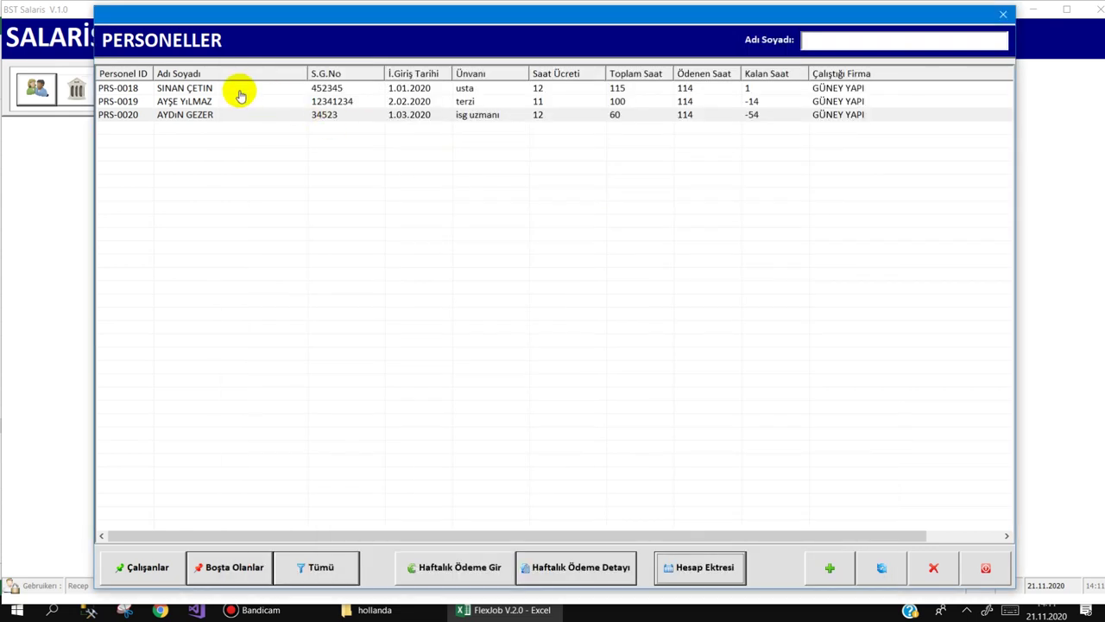
- Review the first employee's statement (12,00 owed), including the 14.11.2020 worked-hours entry, then close the list
click(235, 88)
click(687, 565)
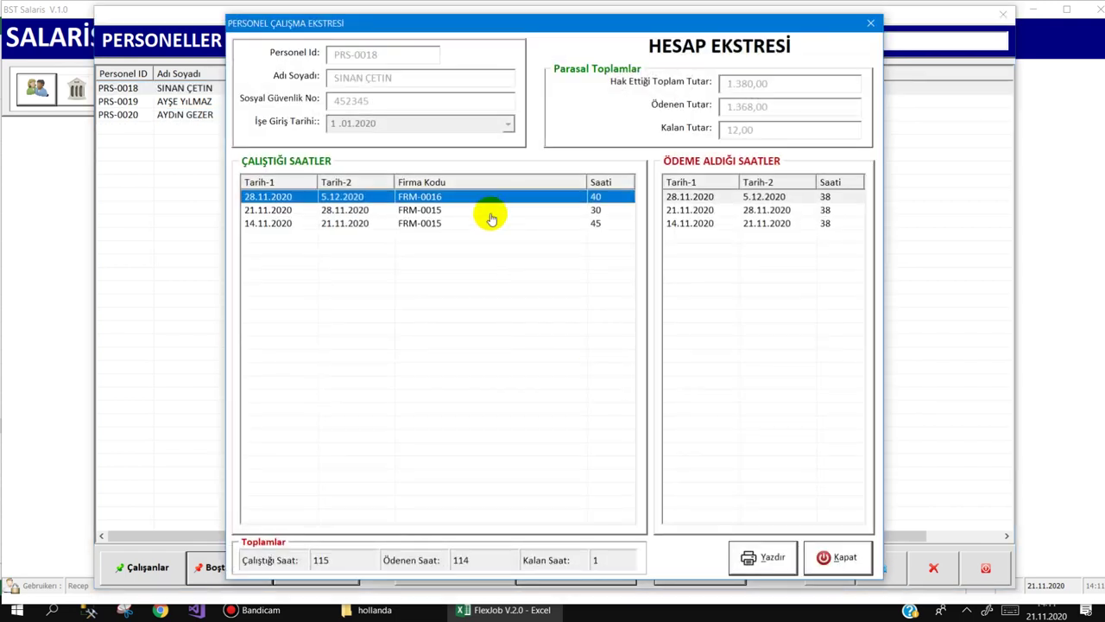
click(434, 211)
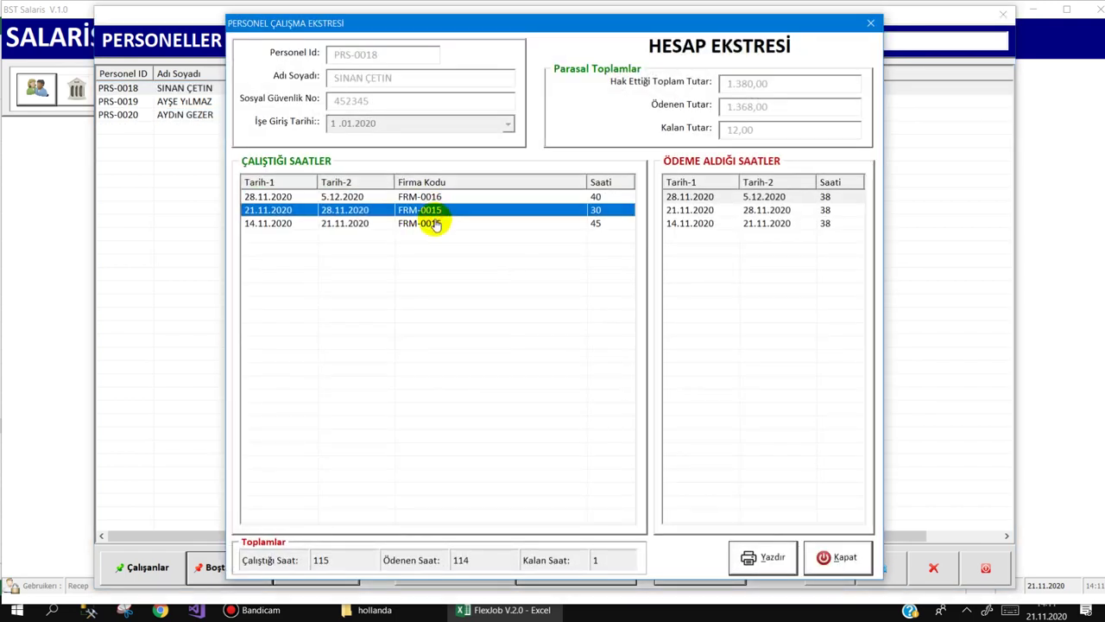
click(427, 223)
click(444, 196)
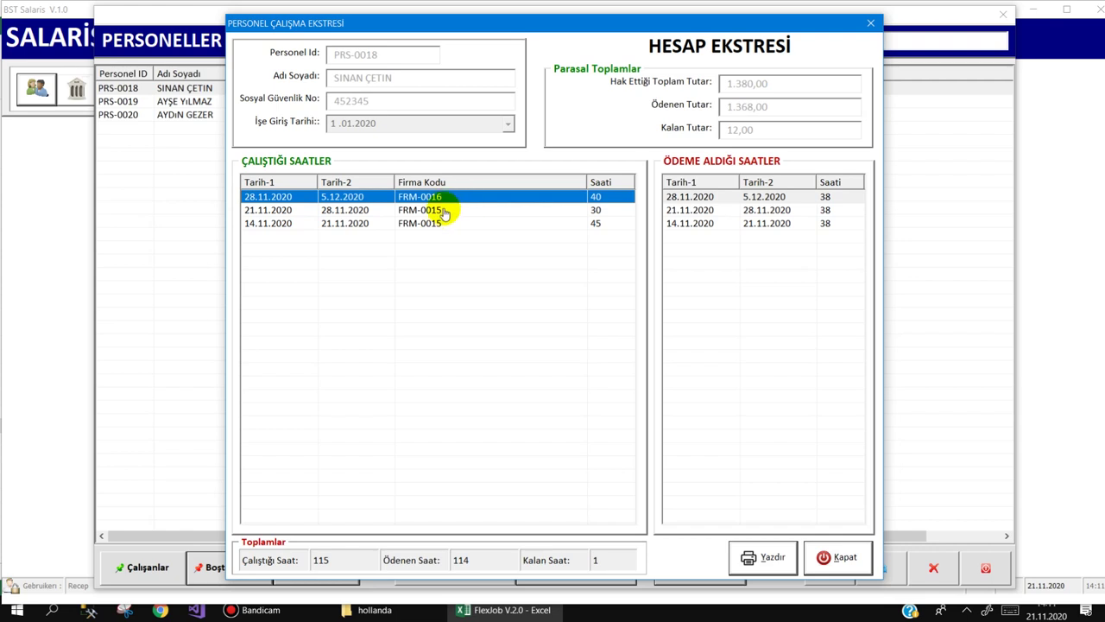
click(444, 211)
click(438, 222)
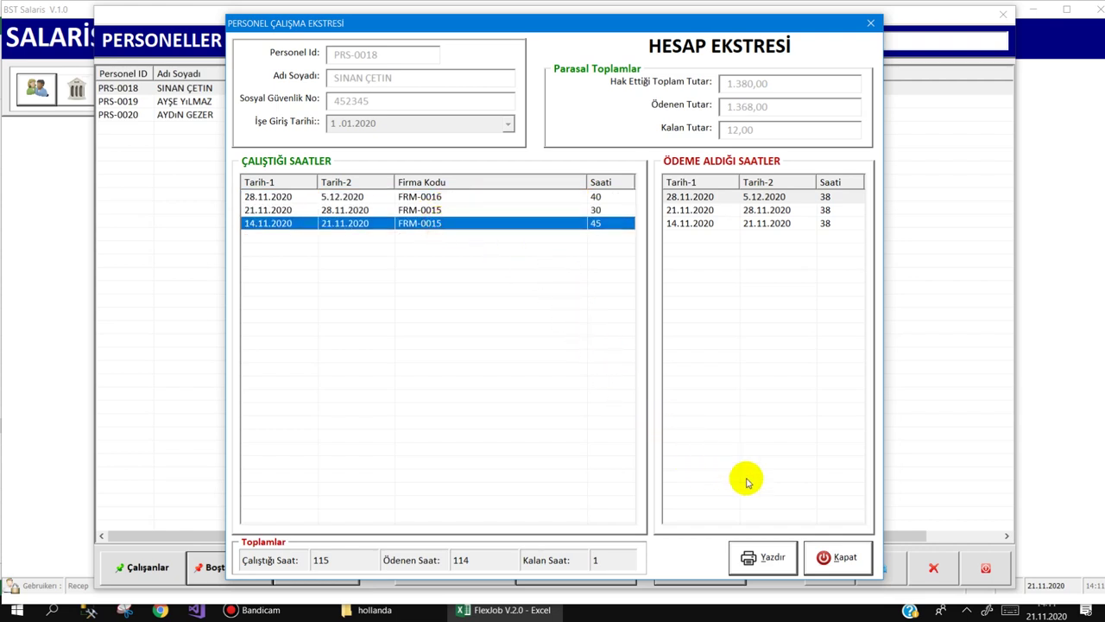
key(Escape)
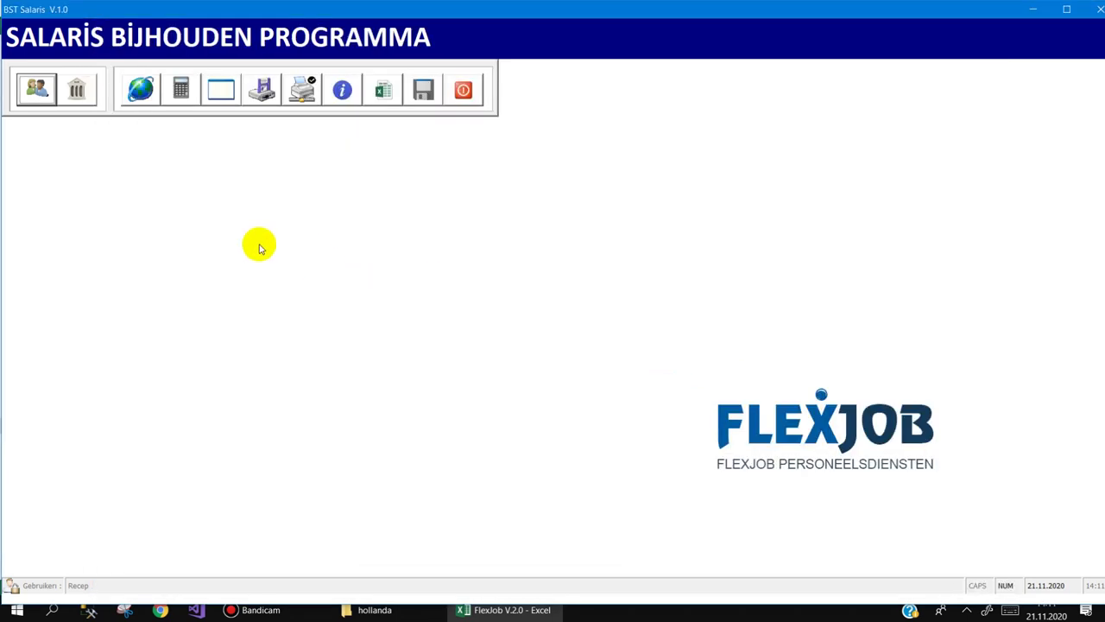
- Review GÜNEY YAPI's weekly working-hours entries, including entry 274
click(77, 90)
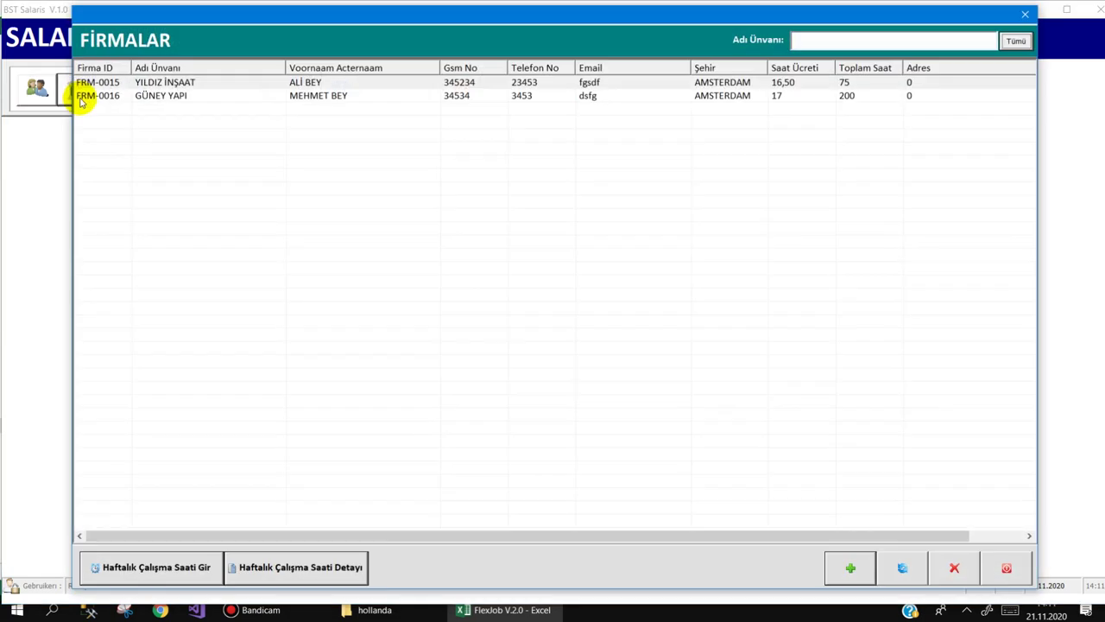
click(86, 100)
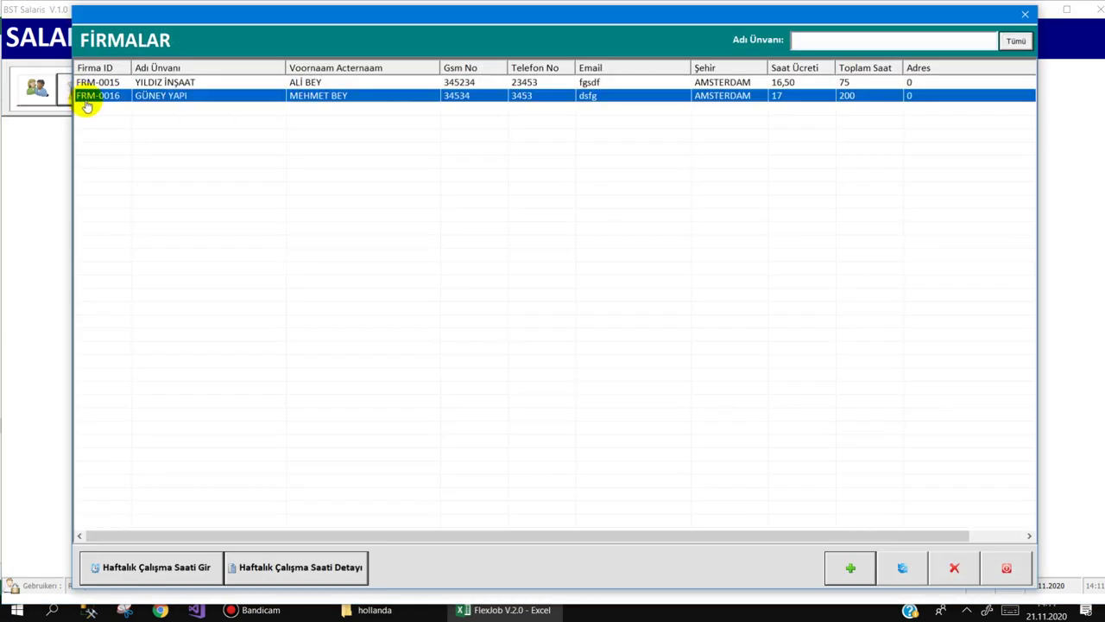
click(320, 570)
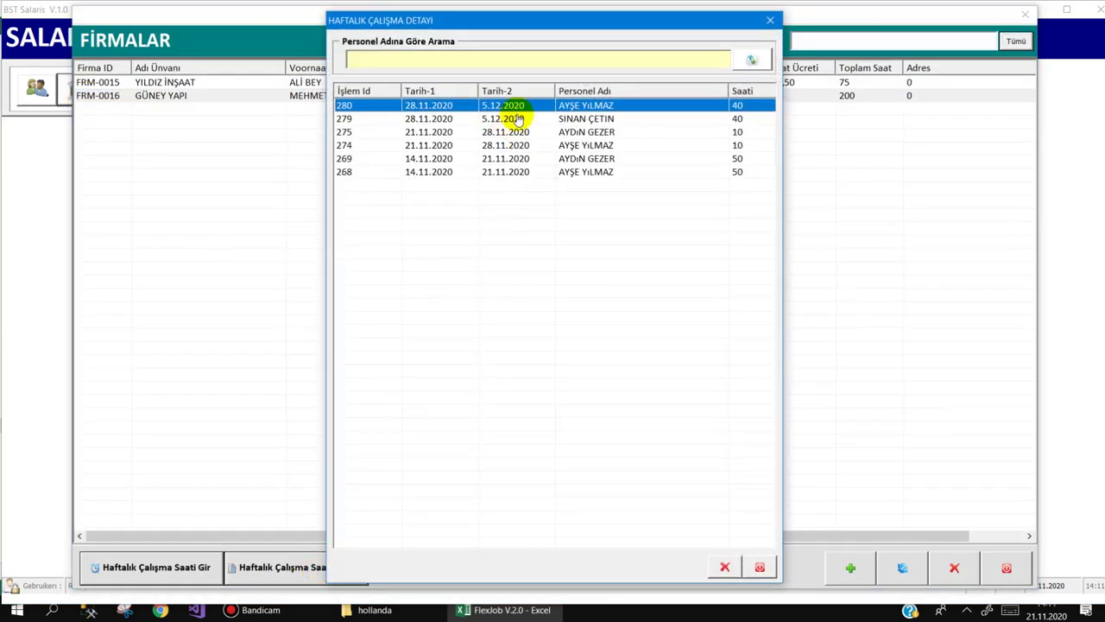
mouse_move(521, 117)
mouse_down()
mouse_move(525, 172)
mouse_move(530, 145)
mouse_up()
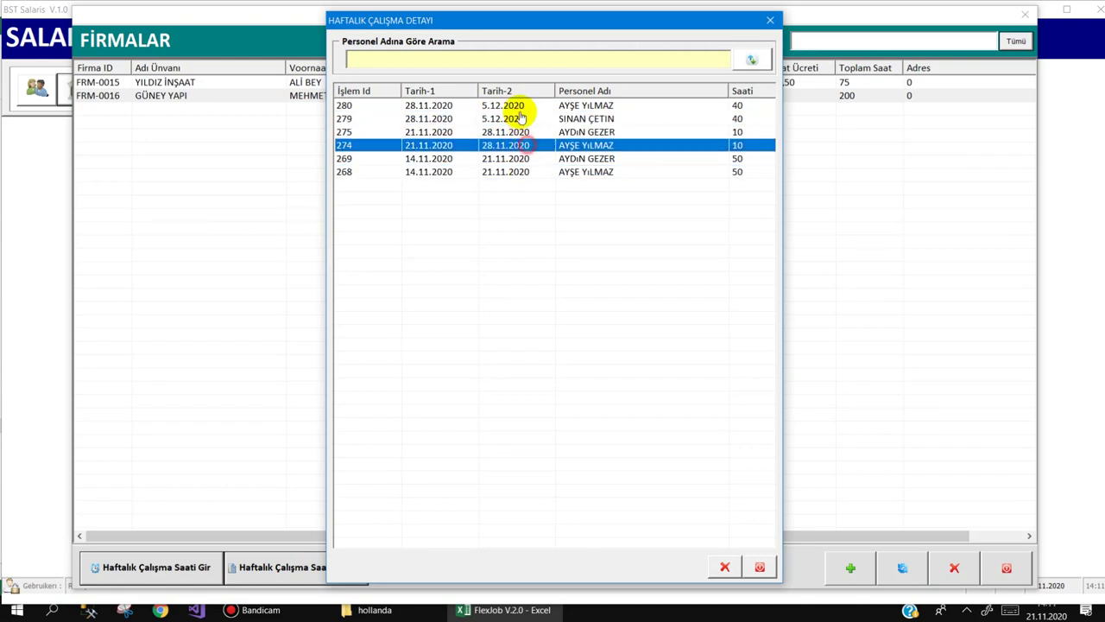
click(516, 105)
click(522, 118)
click(530, 145)
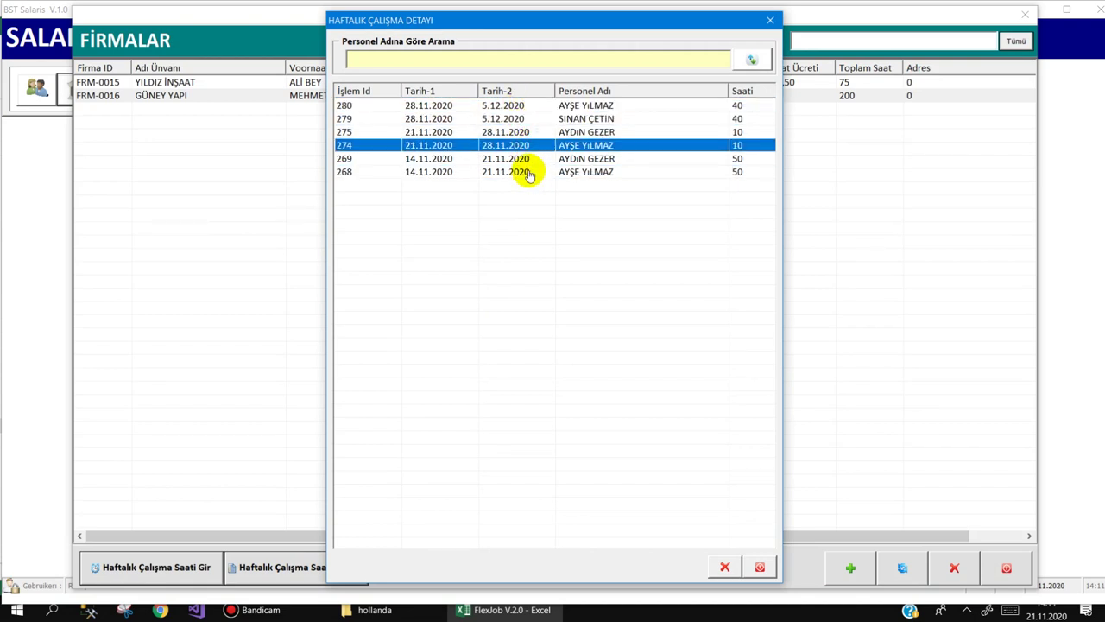
key(Escape)
- Review YILDIZ İNŞAAT's weekly hours entries 267 and 273, then close the firms list
click(242, 95)
click(234, 82)
click(313, 567)
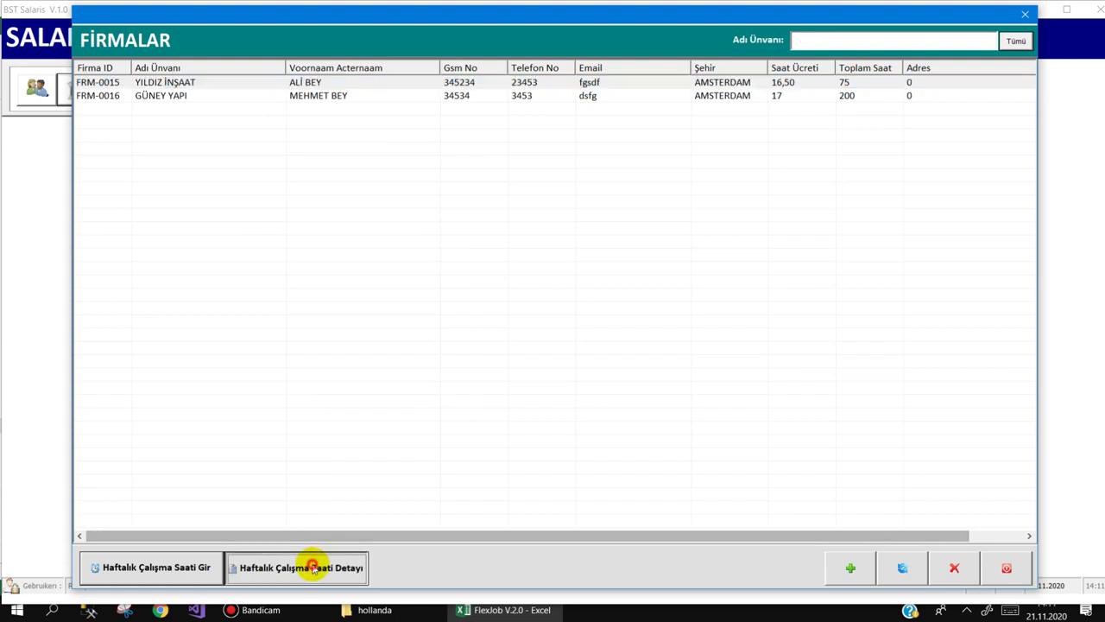
click(518, 117)
click(516, 105)
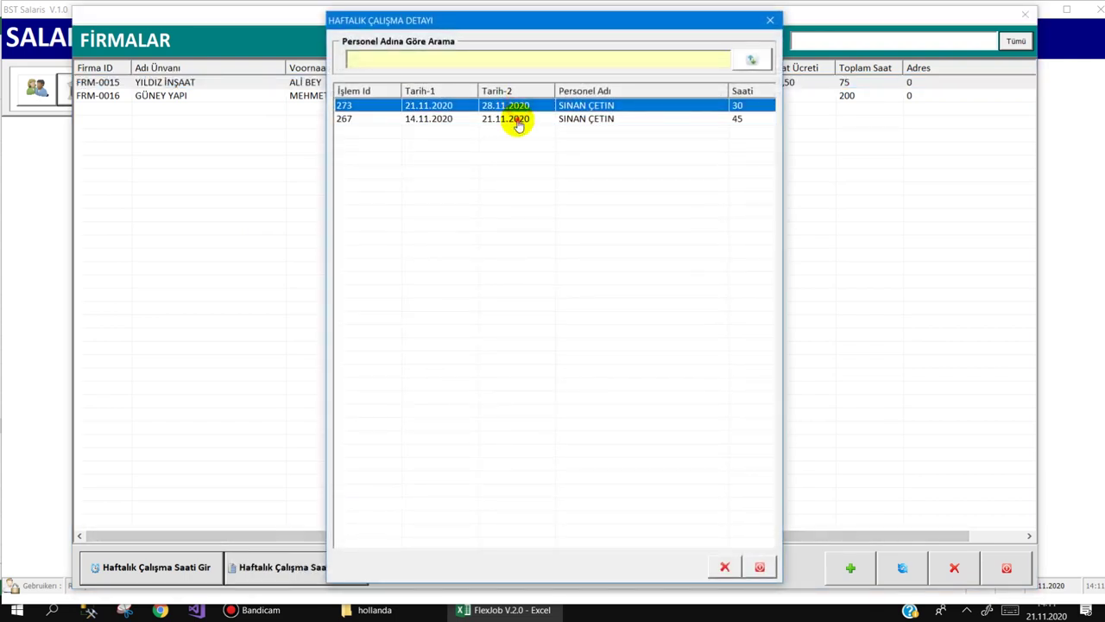
click(513, 118)
click(511, 105)
key(Escape)
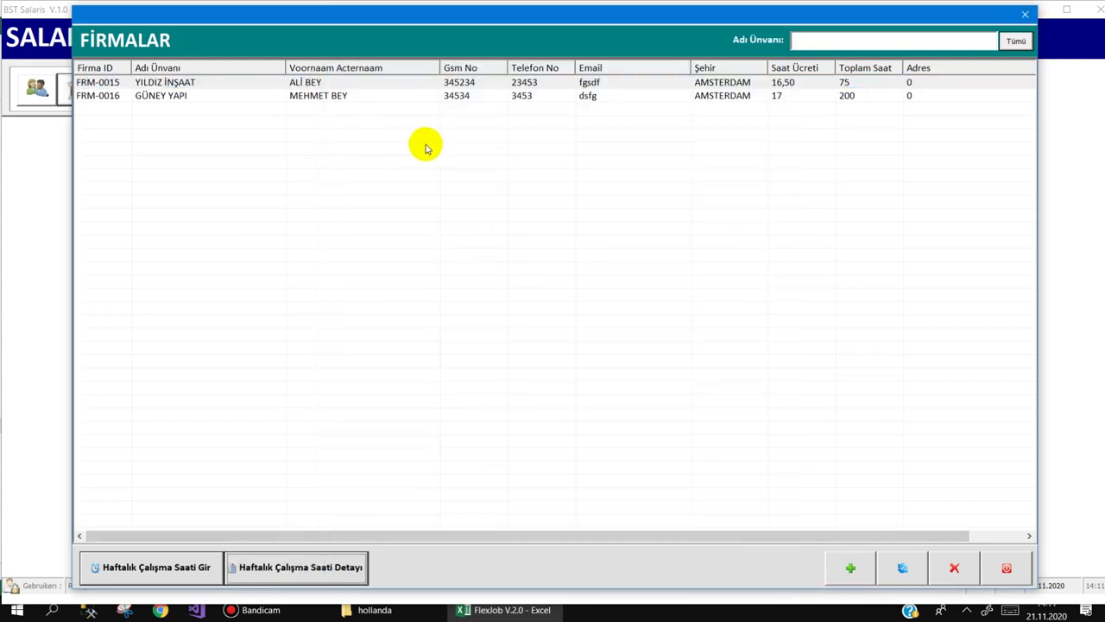
key(Escape)
- In the employee list, compare the Boşta Olanlar, Çalışanlar and Tümü filters
click(32, 91)
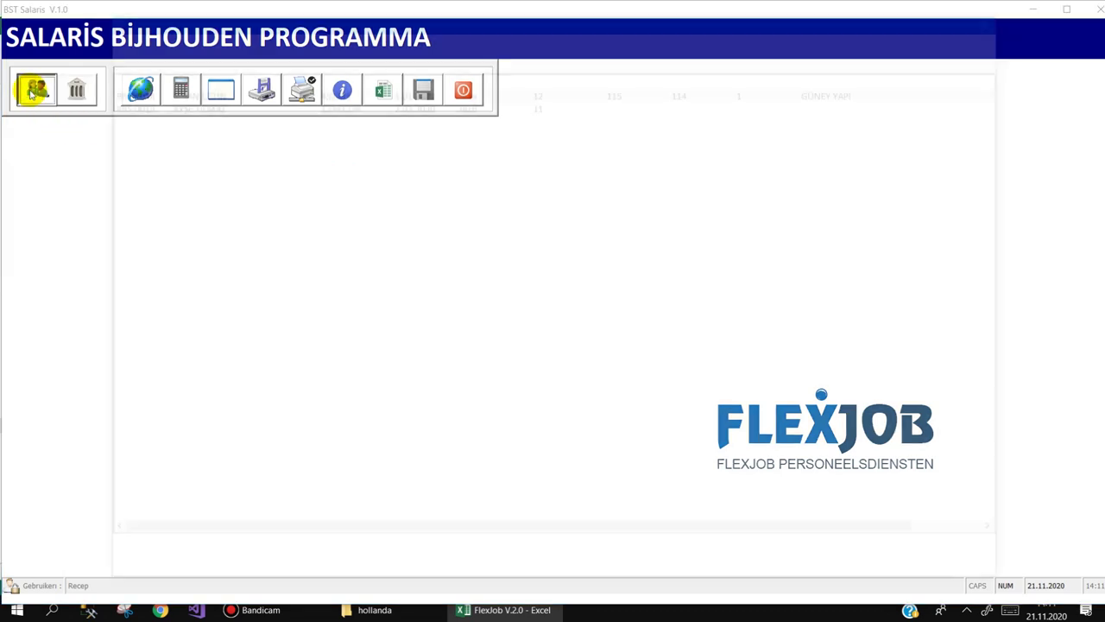
click(233, 574)
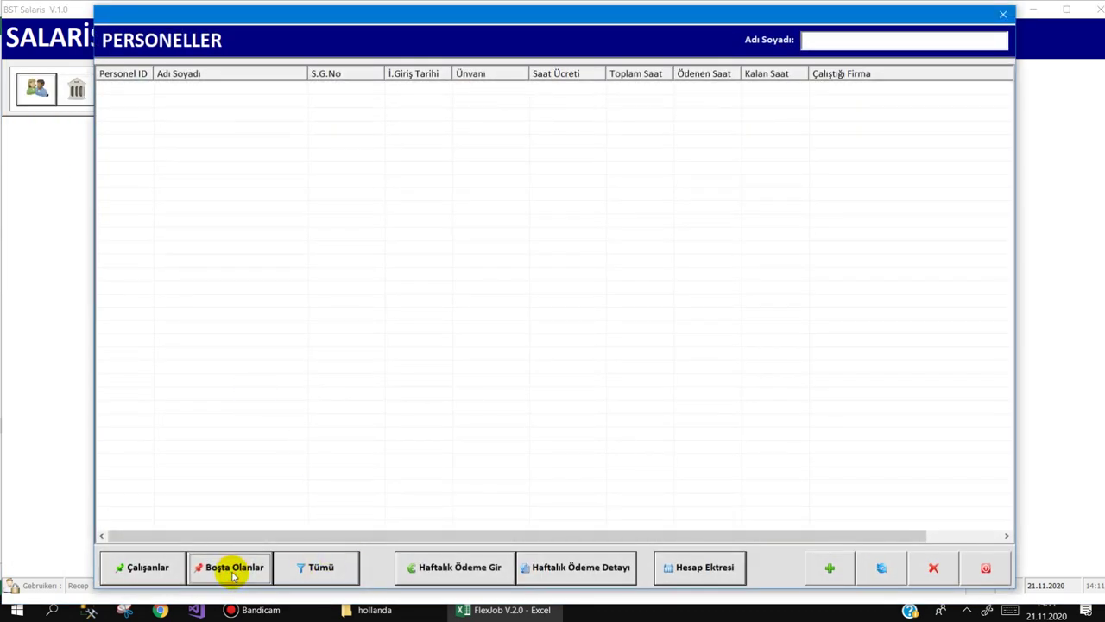
click(155, 570)
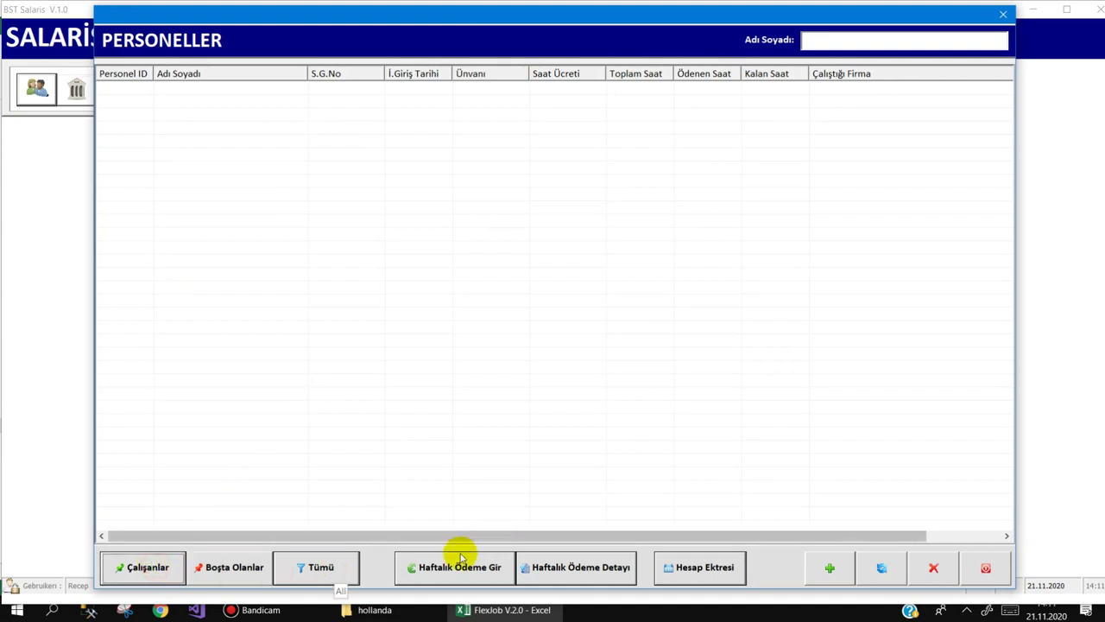
click(339, 570)
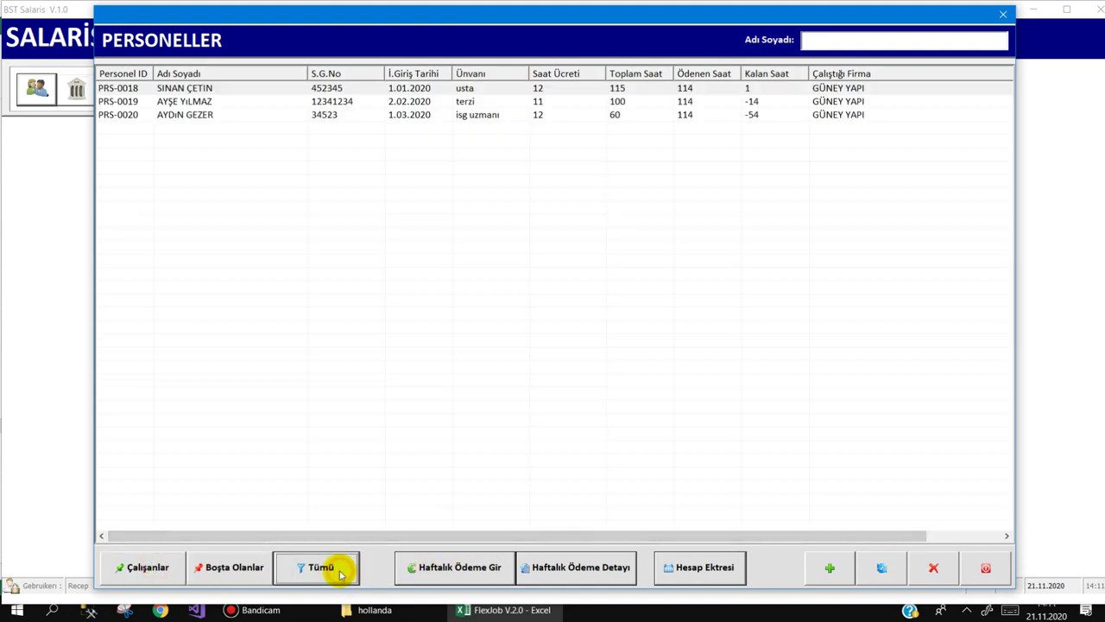
click(159, 574)
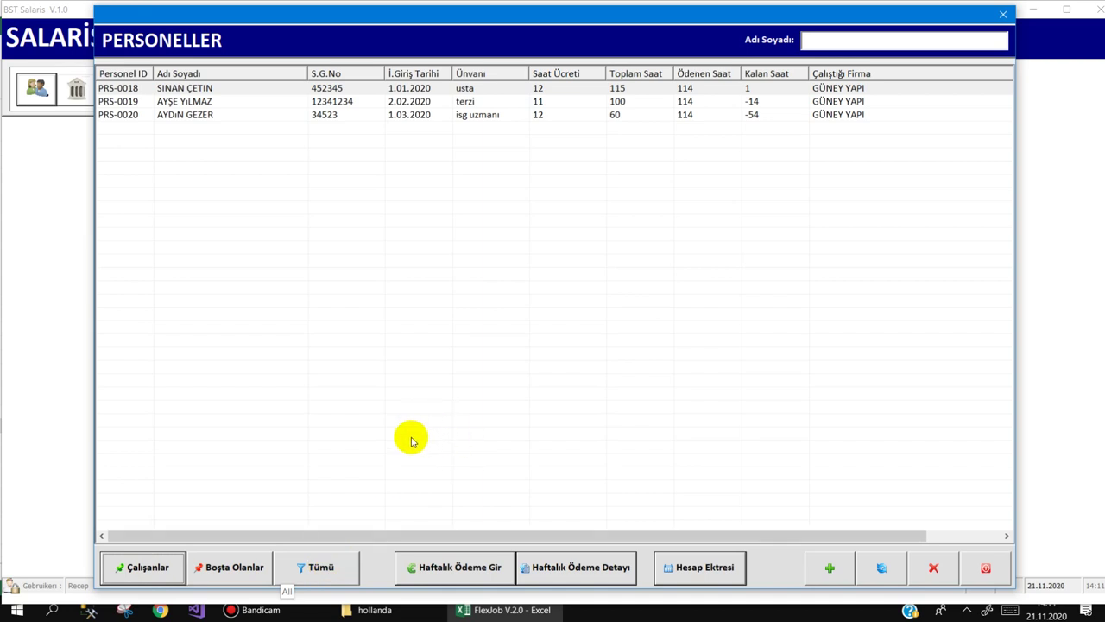
click(220, 115)
double_click(265, 117)
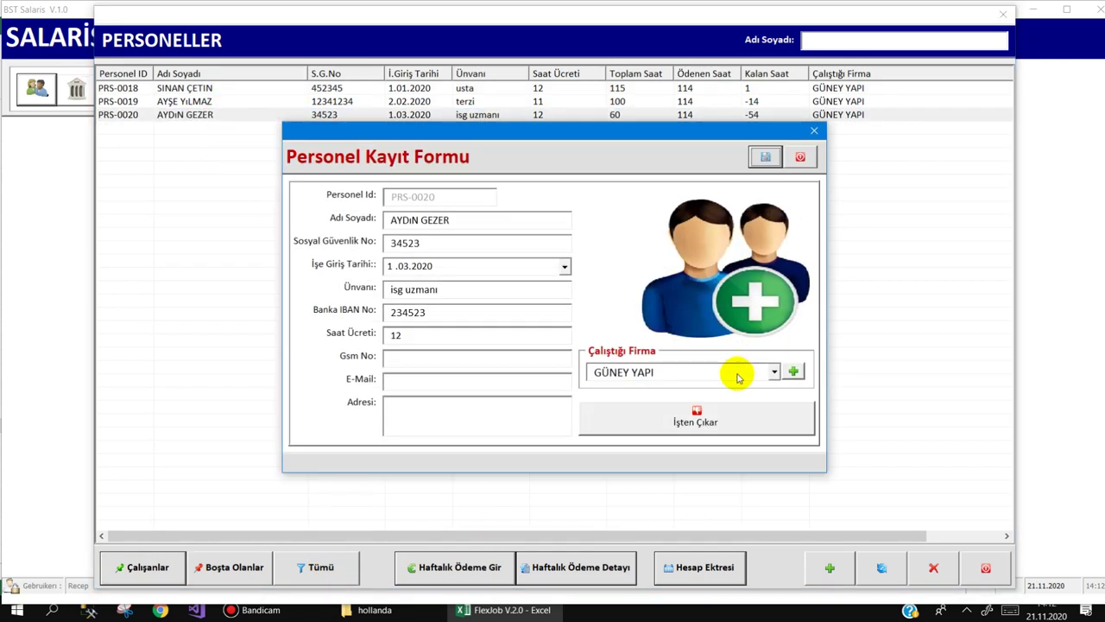
click(704, 420)
click(540, 355)
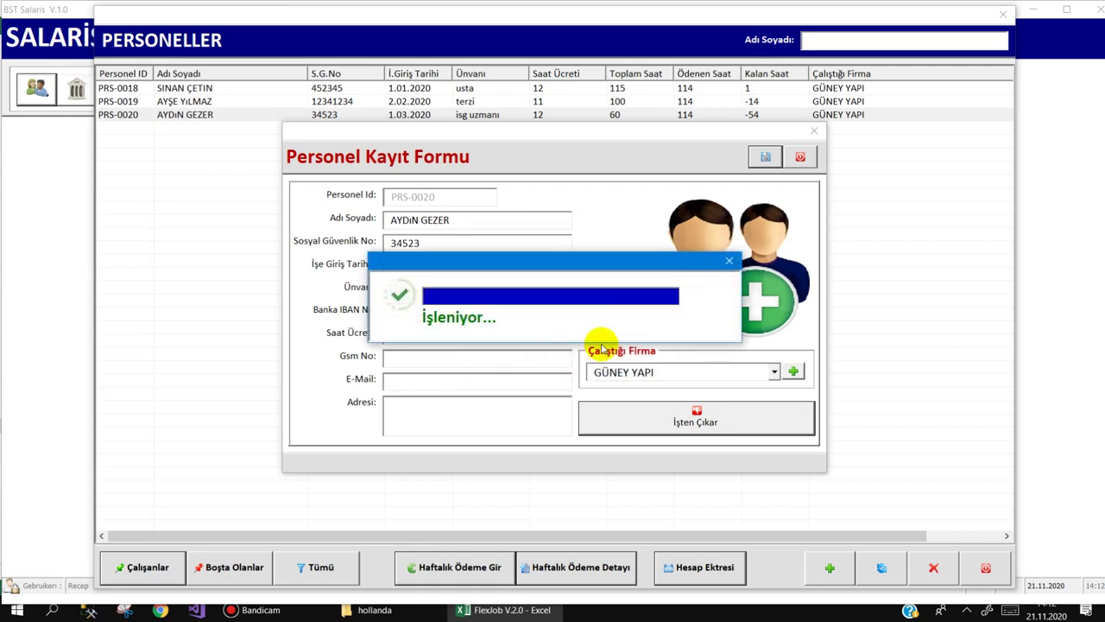
click(764, 329)
click(241, 577)
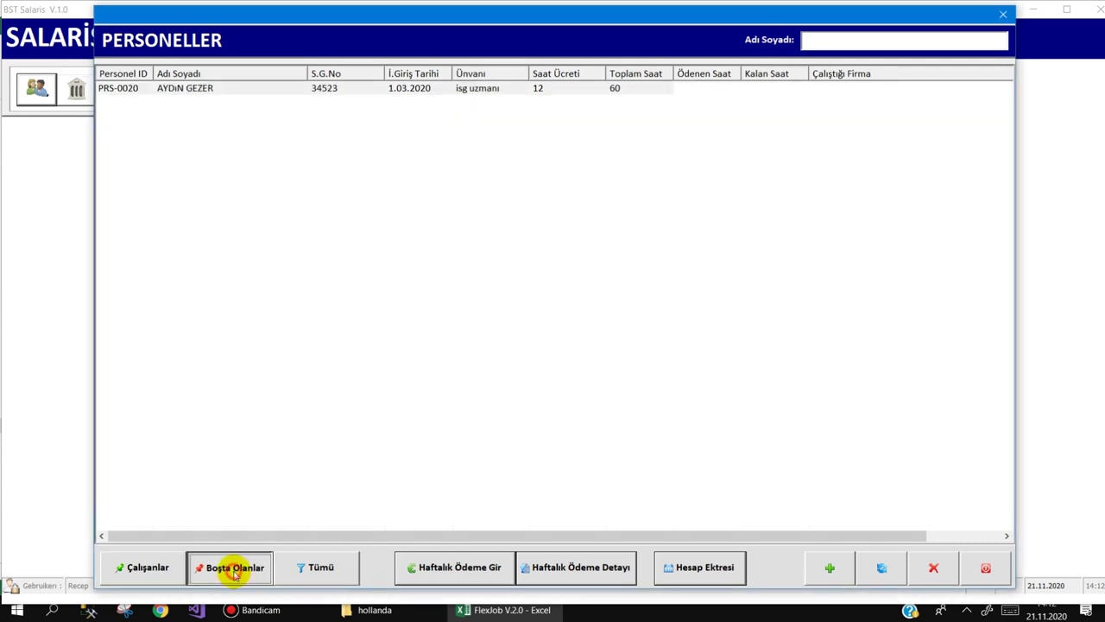
click(244, 93)
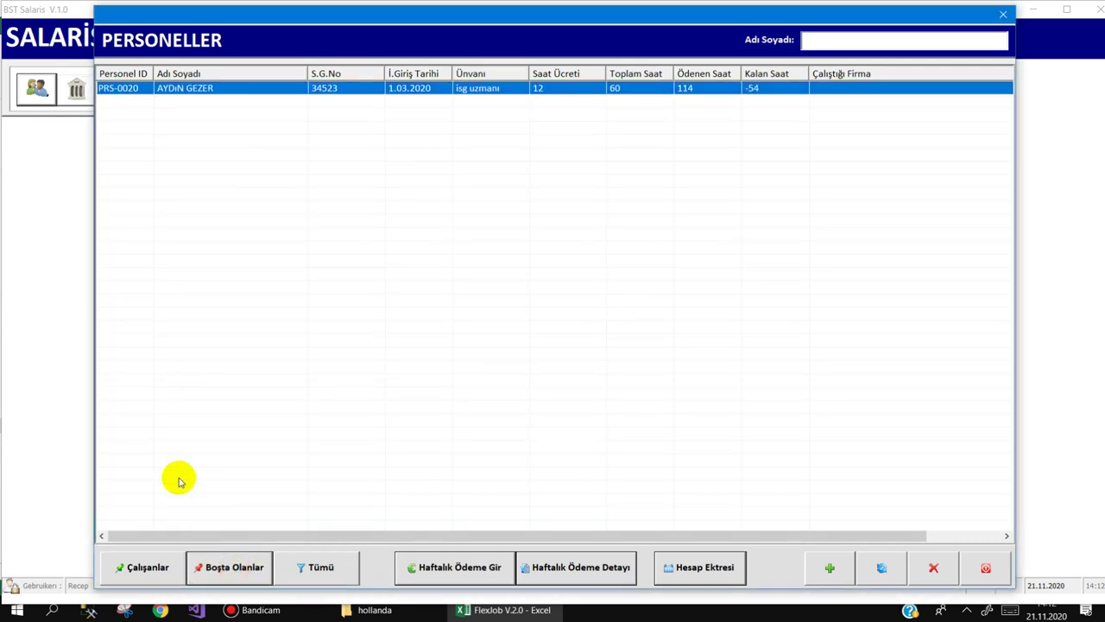
click(146, 569)
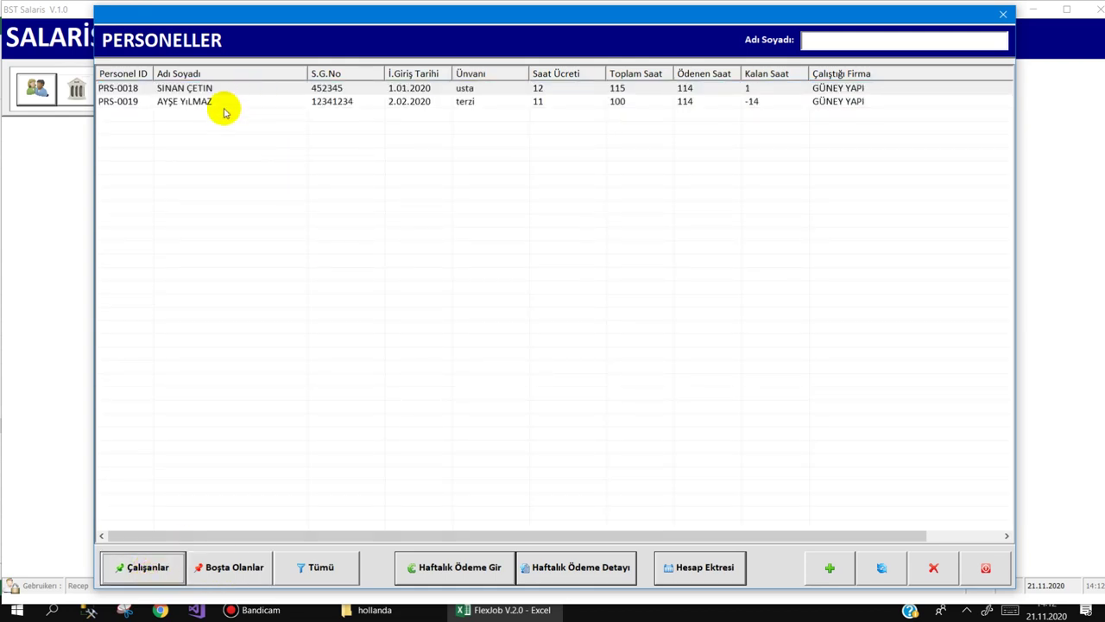
click(306, 565)
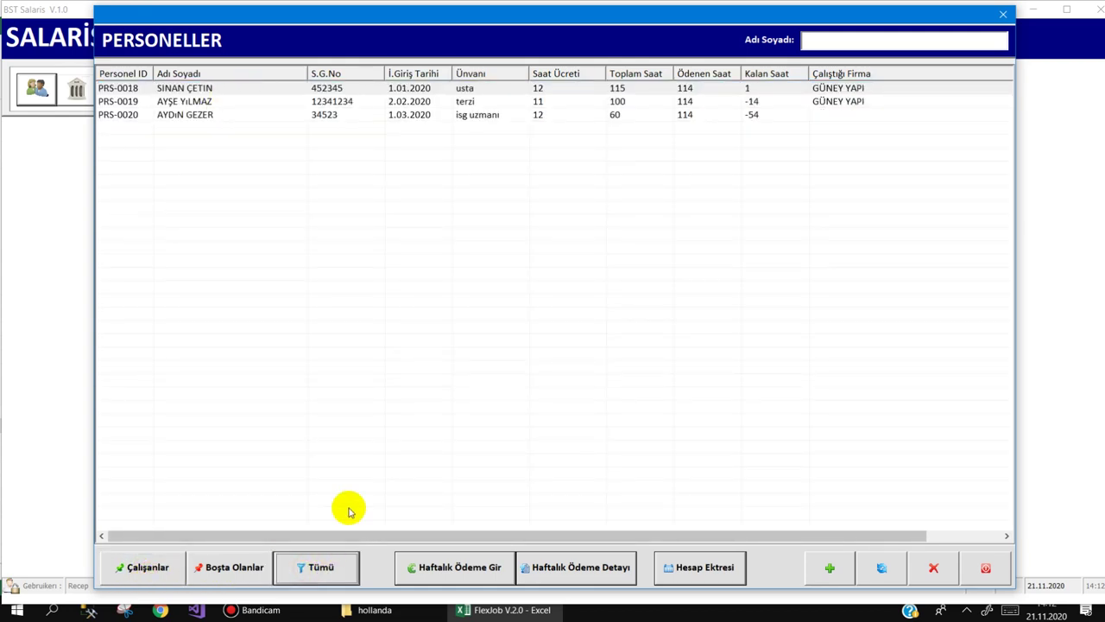
key(Escape)
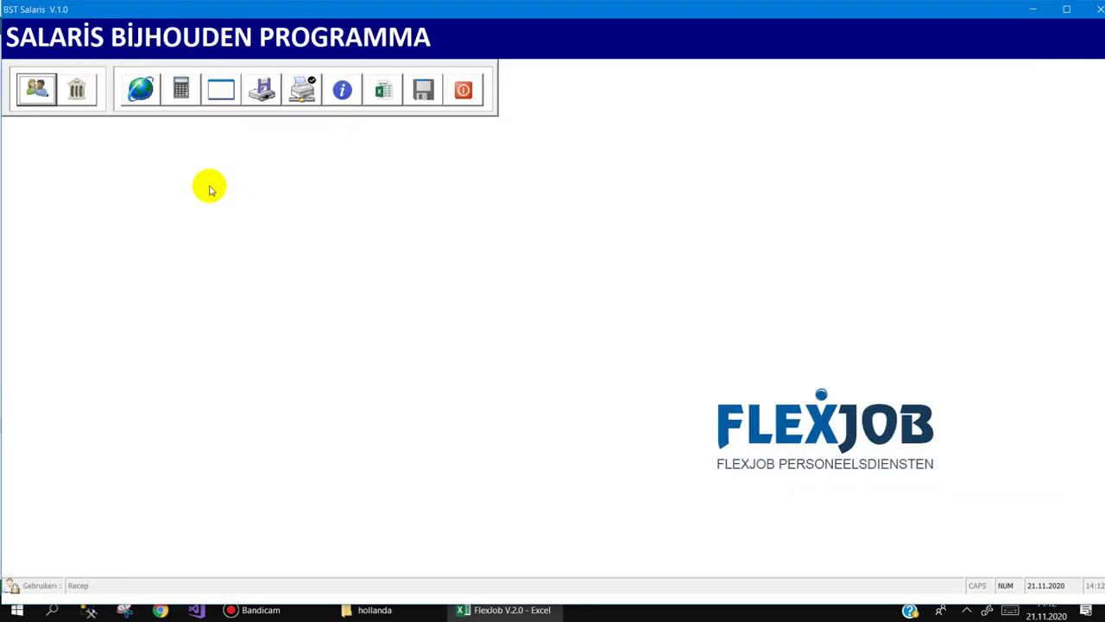
- Back up the program data, then view the printer choice without changing it
click(263, 90)
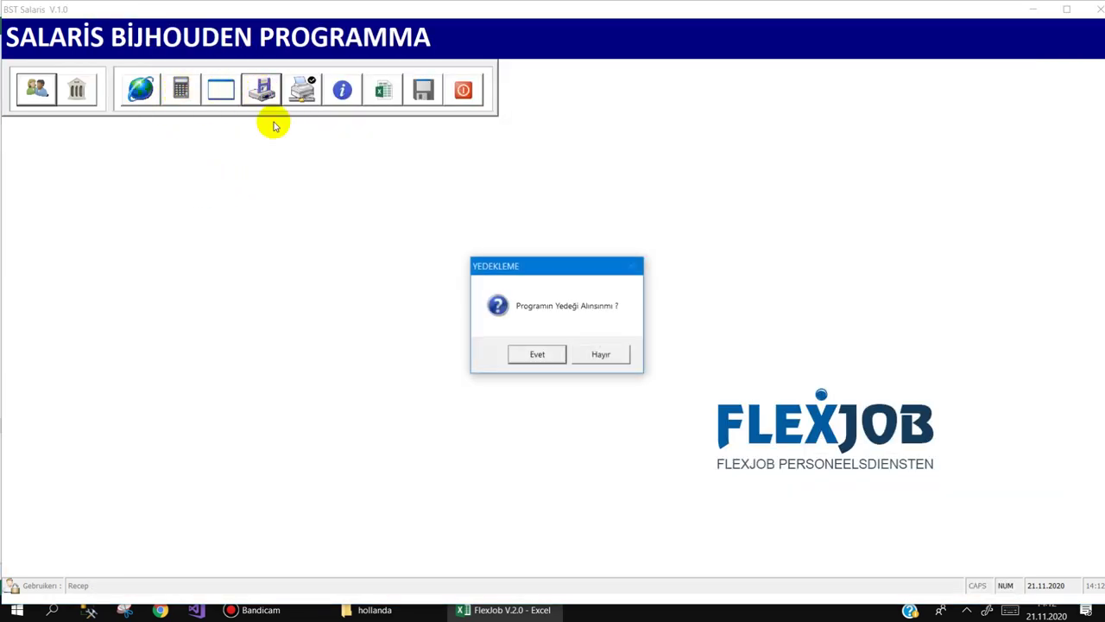
click(533, 360)
click(743, 333)
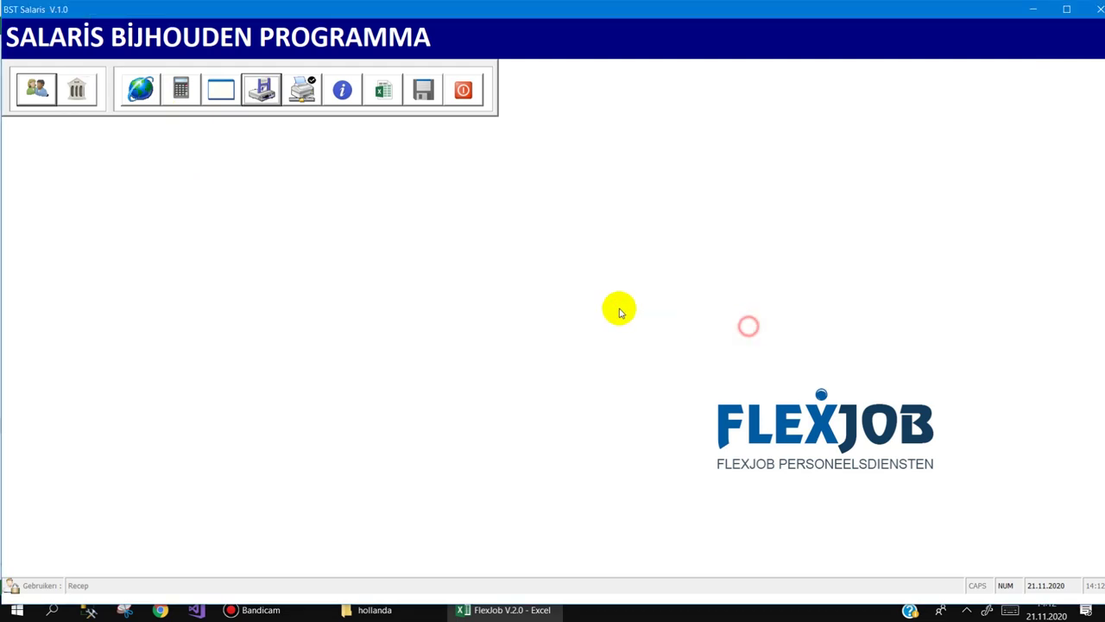
click(306, 91)
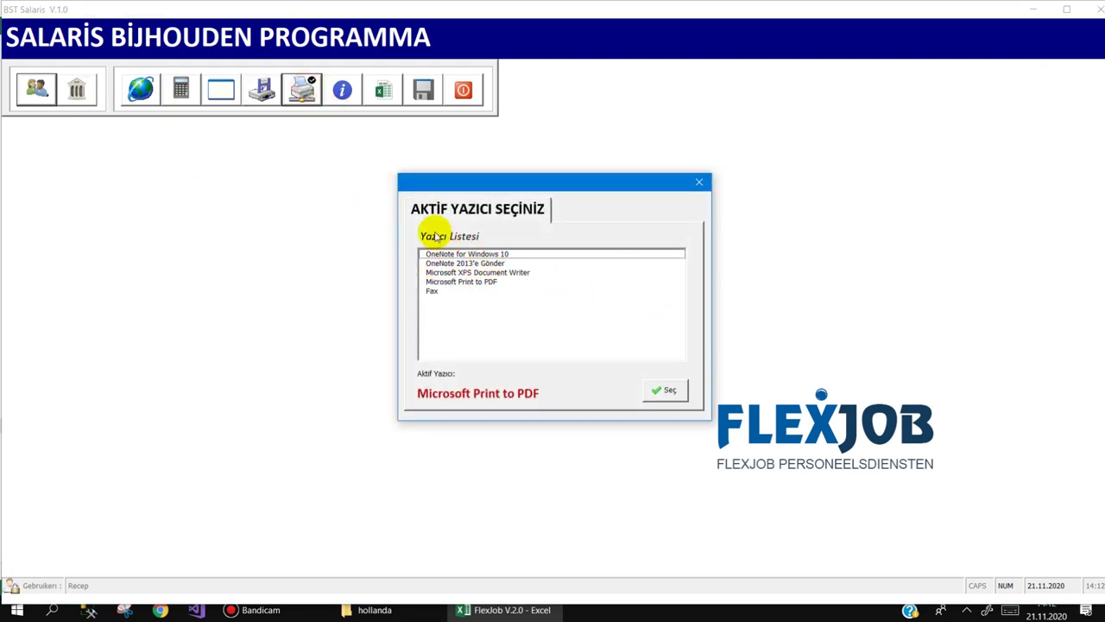
key(Escape)
- Enter the admin password for sheet access, then quit the program and confirm Program Sonu
click(383, 91)
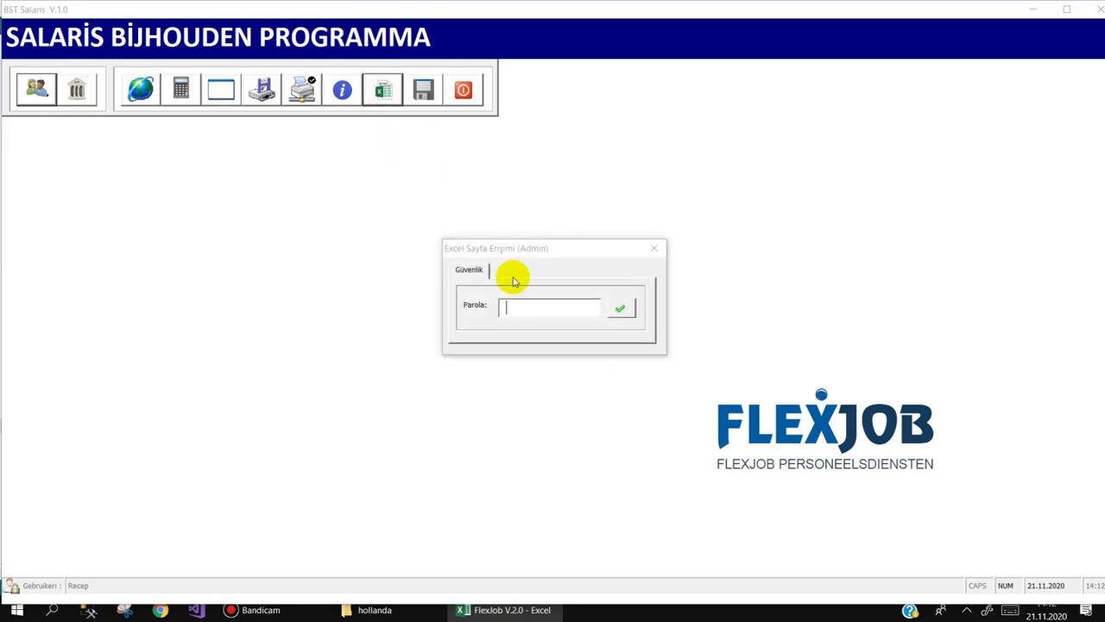
text(4)
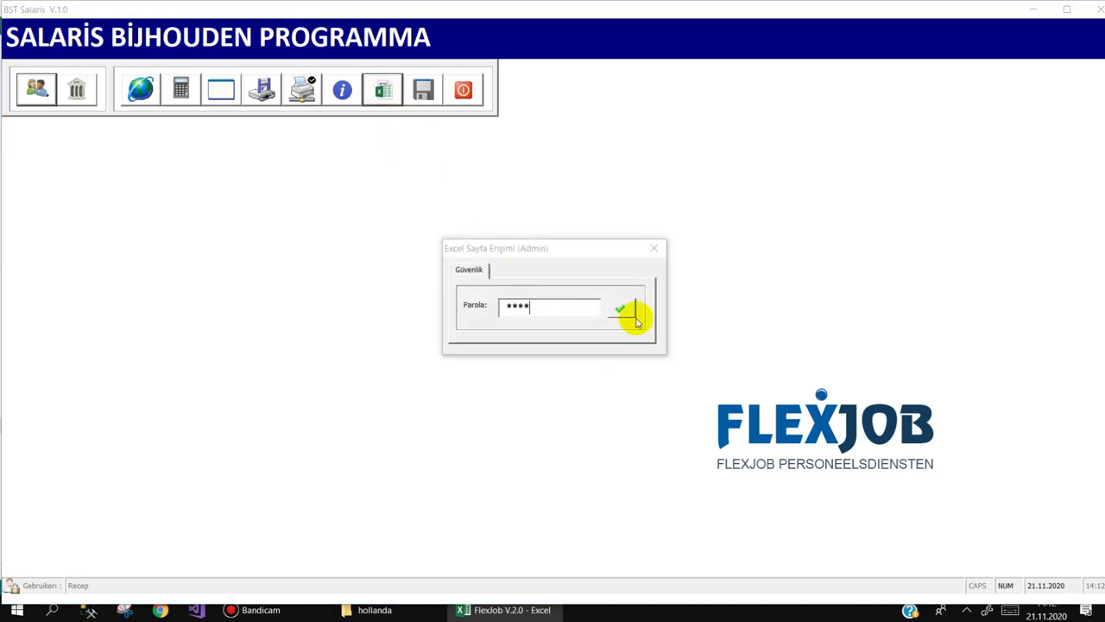
click(625, 311)
click(222, 349)
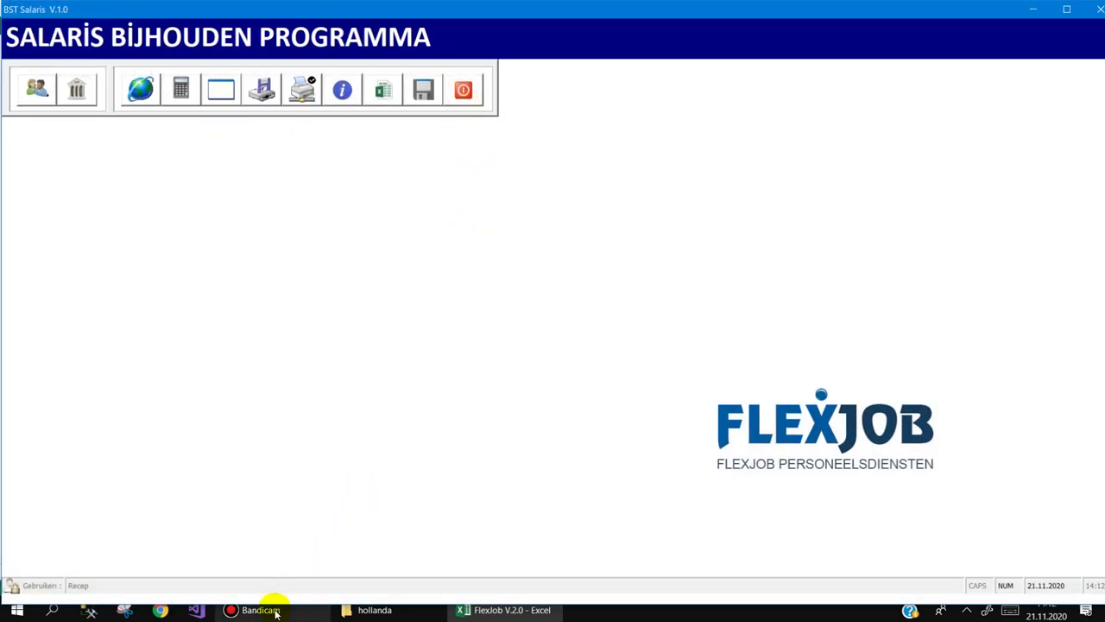
click(465, 83)
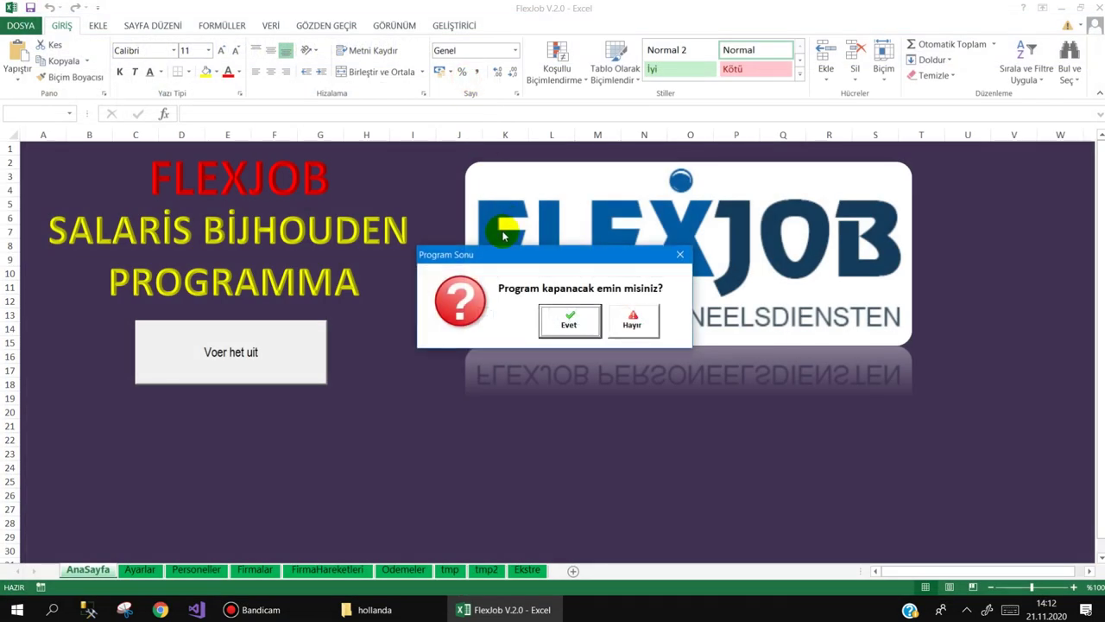
click(569, 322)
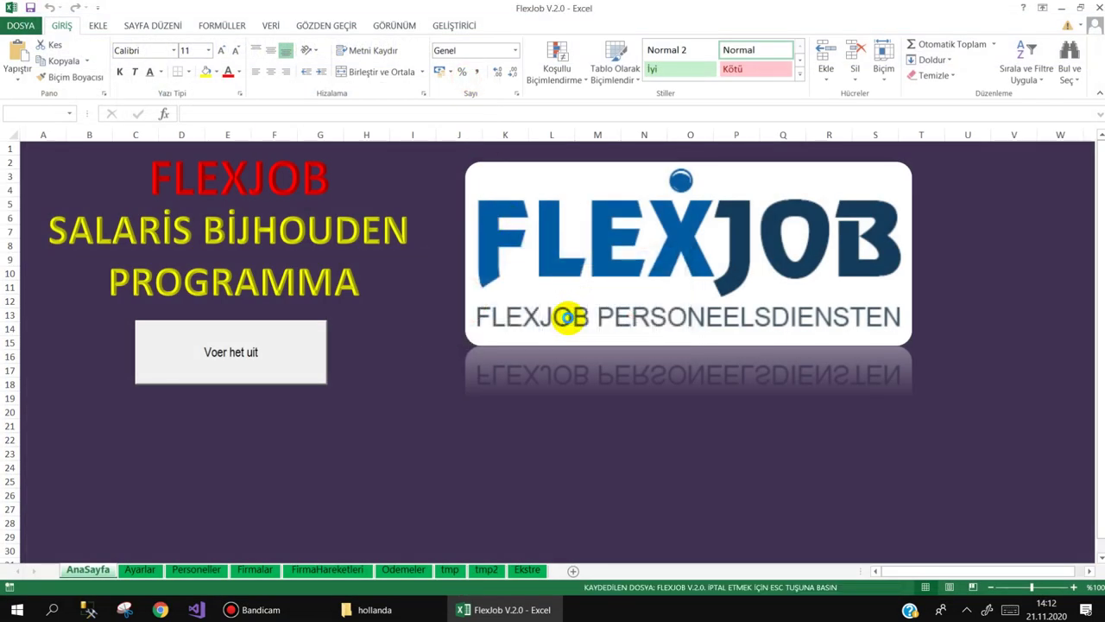